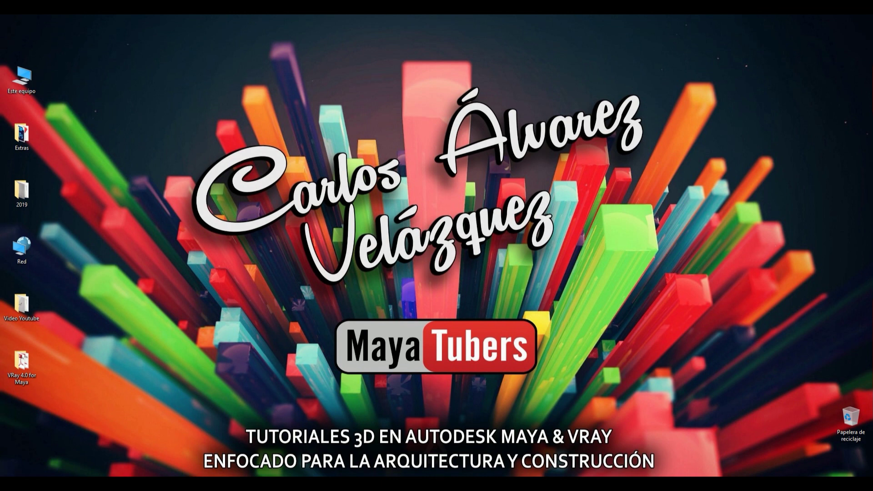
Step: Bring the maximized Maya window with its empty grid scene to the front
{"action": "left_click", "coordinate": [329, 448]}
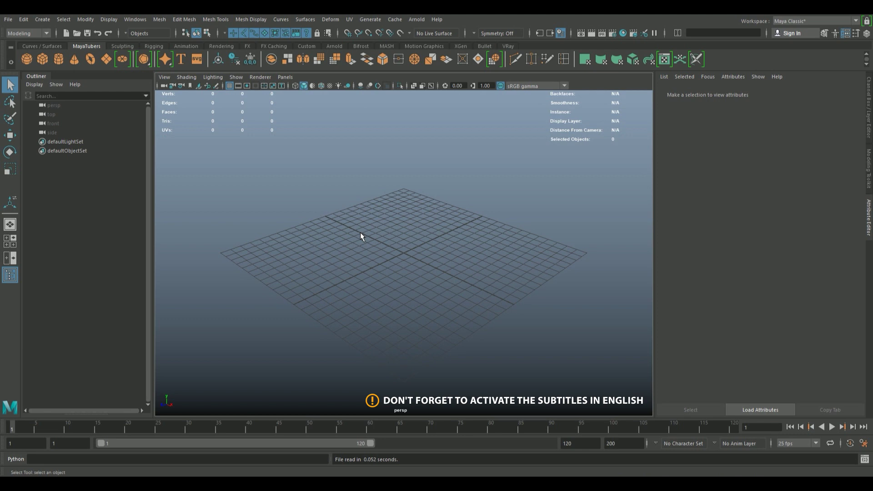
Step: Switch to the FX menu set and set the new emitter's type to Volume
{"action": "left_click", "coordinate": [38, 34]}
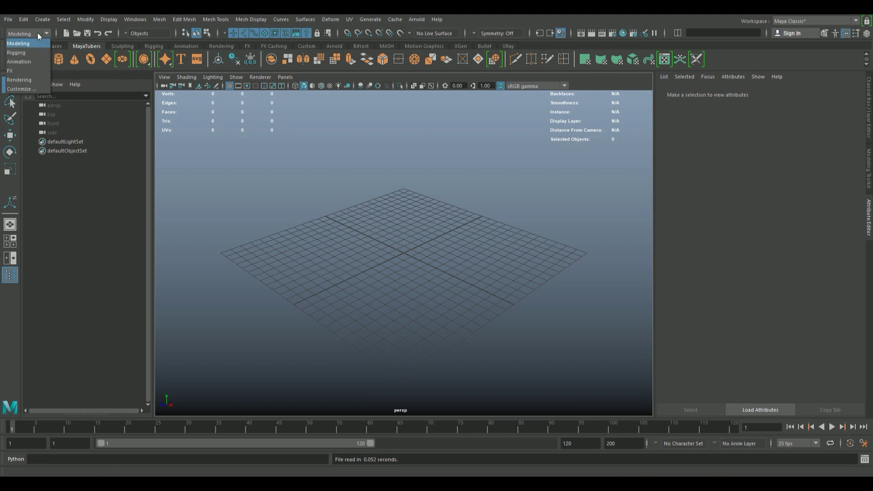
{"action": "left_click", "coordinate": [26, 71]}
{"action": "left_click", "coordinate": [165, 20]}
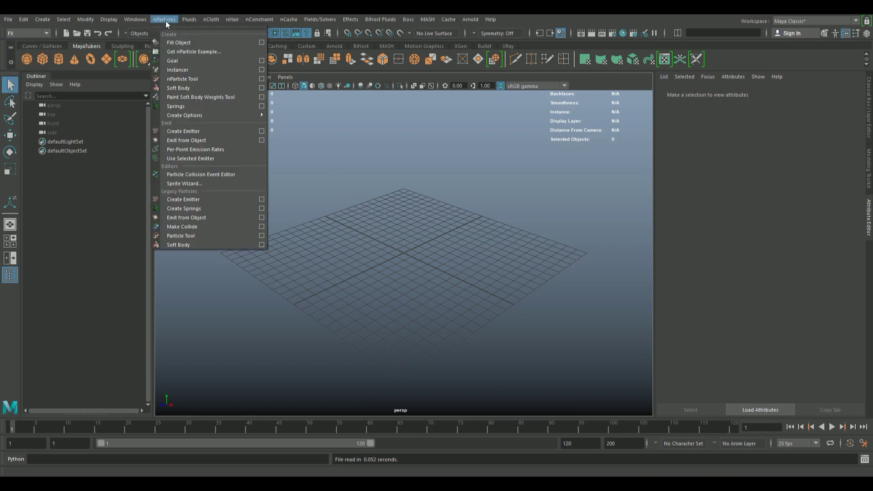
{"action": "left_click", "coordinate": [261, 132]}
{"action": "left_click", "coordinate": [497, 165]}
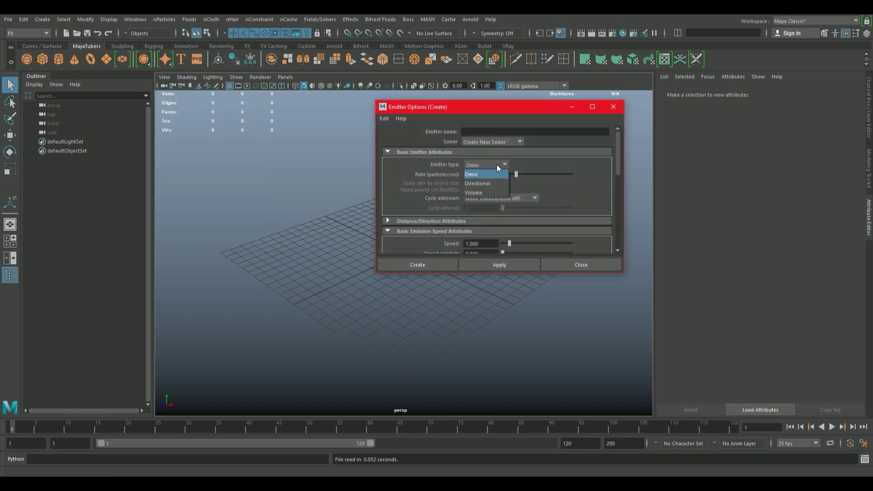
{"action": "left_click", "coordinate": [491, 191]}
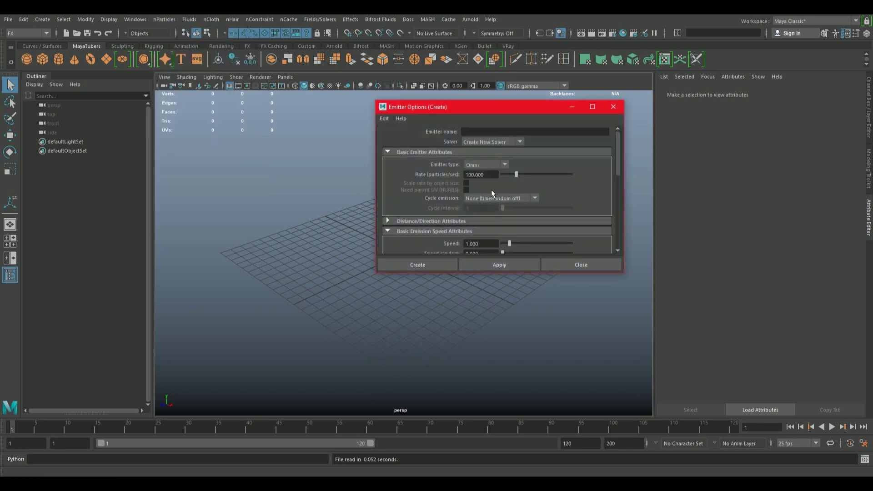
Step: Keep the volume shape Cube, set Away from center to 0, and create the emitter
{"action": "left_click_drag", "start_coordinate": [615, 168], "coordinate": [617, 203]}
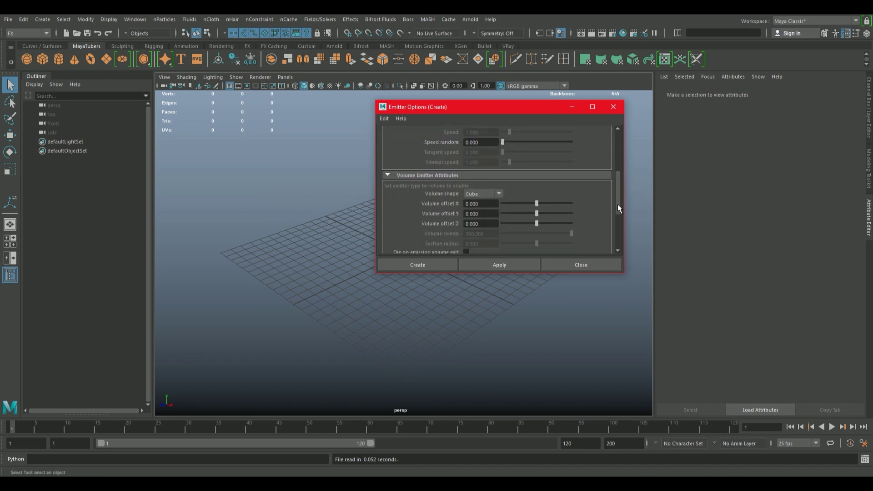
{"action": "scroll", "coordinate": [618, 204], "scroll_direction": "down", "scroll_amount": 1}
{"action": "left_click", "coordinate": [485, 184]}
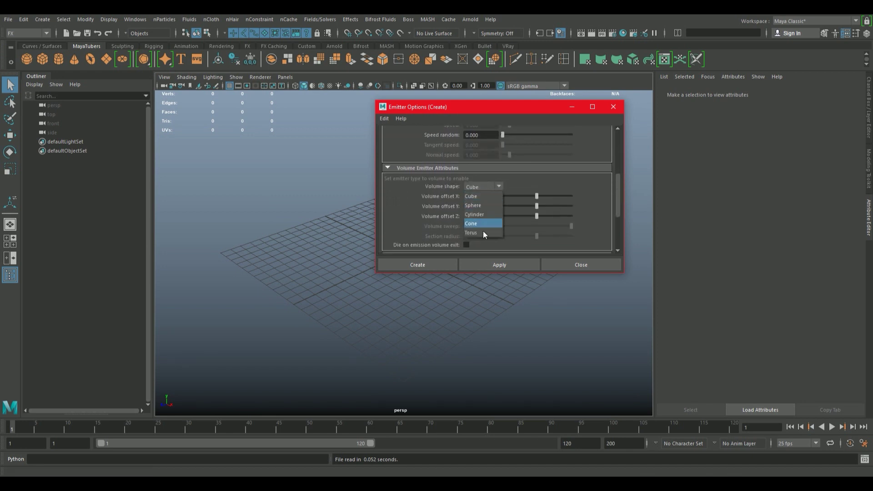
{"action": "left_click", "coordinate": [487, 197]}
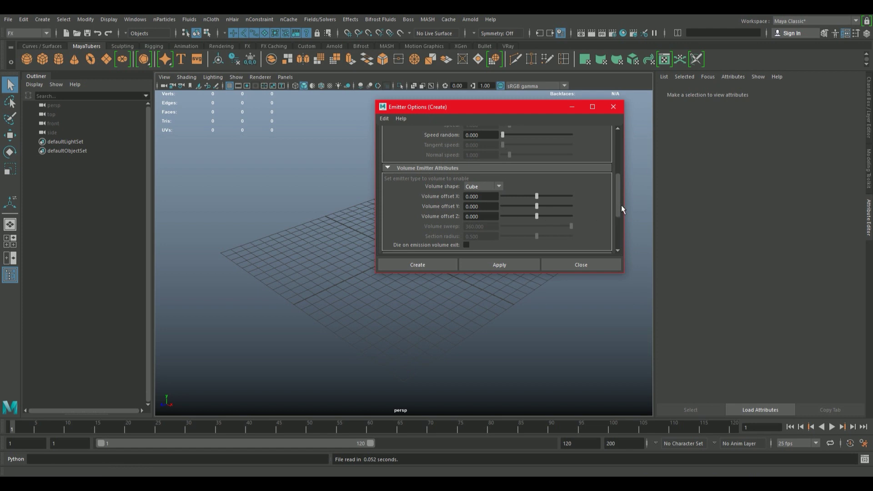
{"action": "left_click_drag", "start_coordinate": [618, 200], "coordinate": [618, 226]}
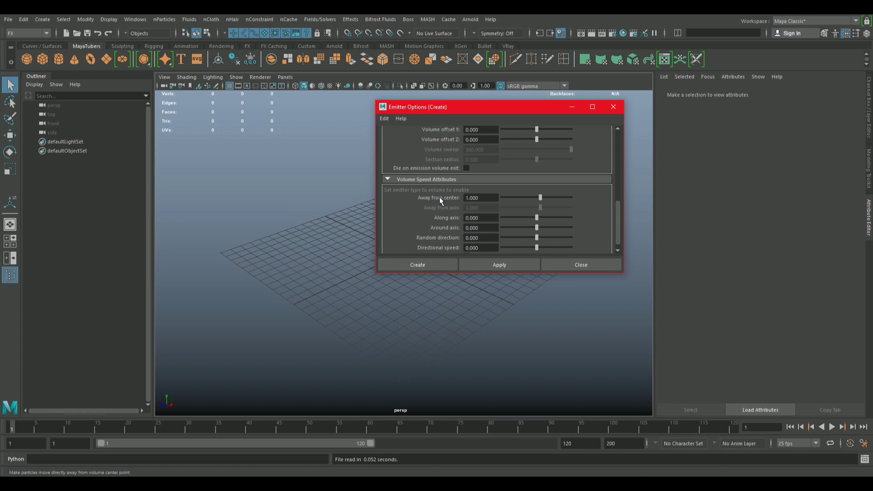
{"action": "left_click_drag", "start_coordinate": [490, 196], "coordinate": [451, 197]}
{"action": "type", "text": "0"}
{"action": "key", "text": "Return"}
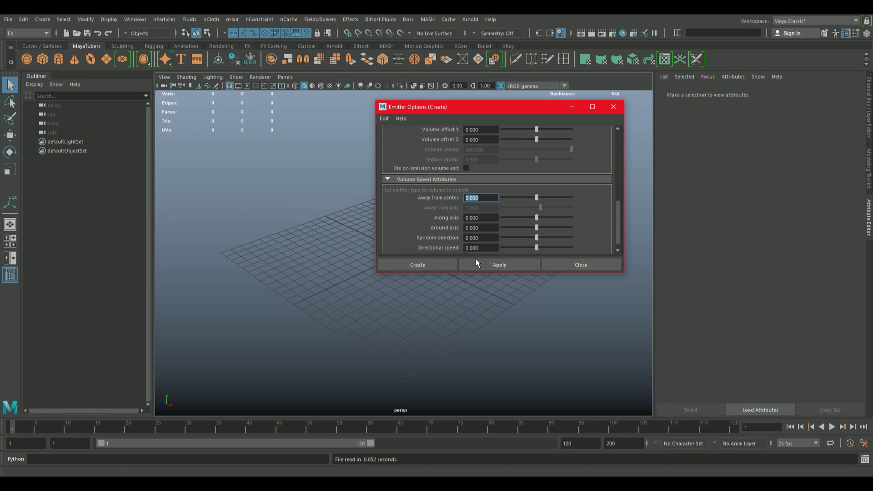
{"action": "left_click", "coordinate": [444, 263]}
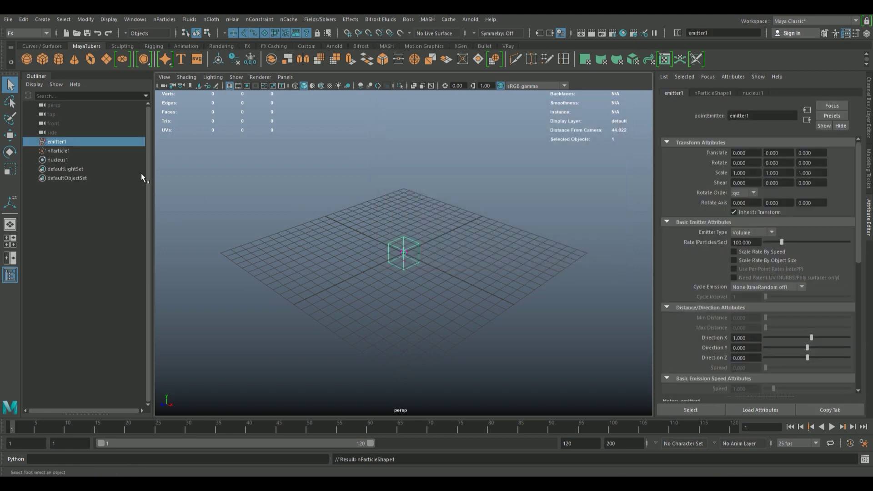
Step: Scale emitter1 to 8×4×4 and raise it to Translate Y 10
{"action": "left_click", "coordinate": [62, 142]}
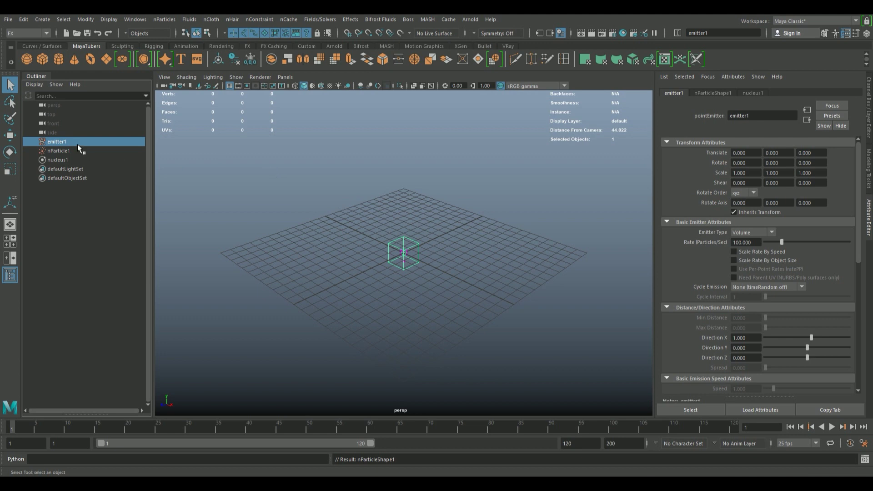
{"action": "key", "text": "r"}
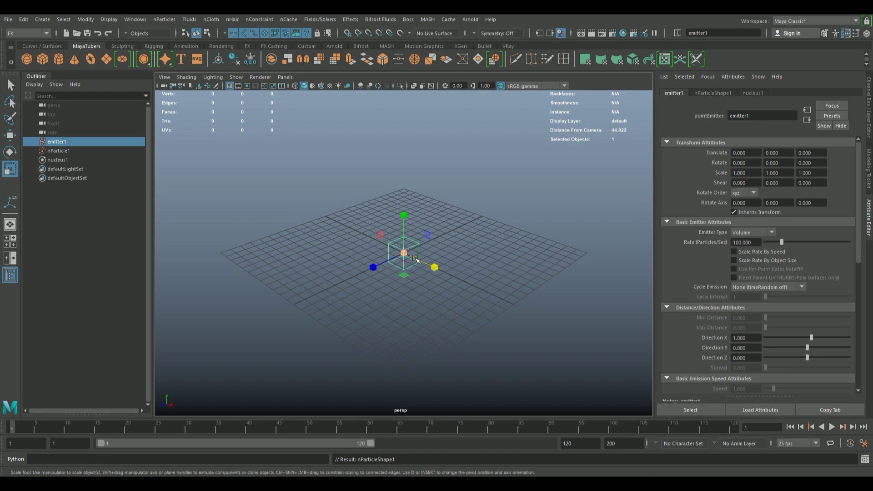
{"action": "left_click_drag", "start_coordinate": [413, 257], "coordinate": [466, 255]}
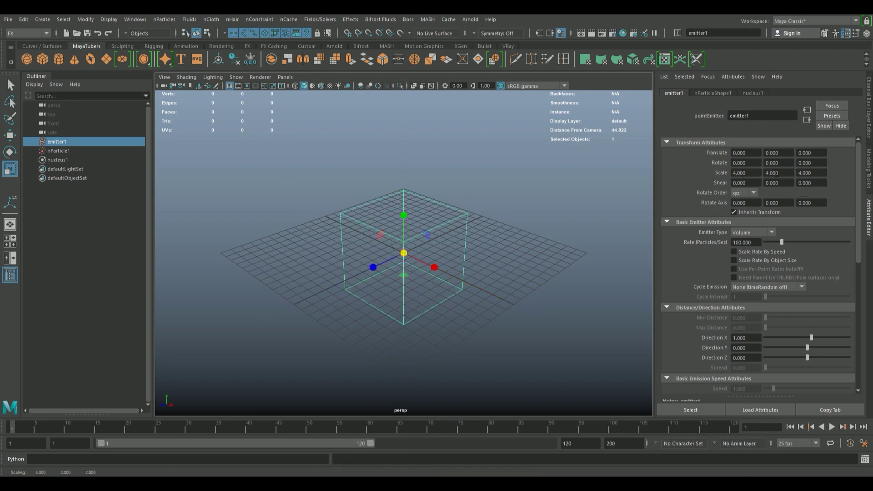
{"action": "left_click_drag", "start_coordinate": [434, 267], "coordinate": [540, 311]}
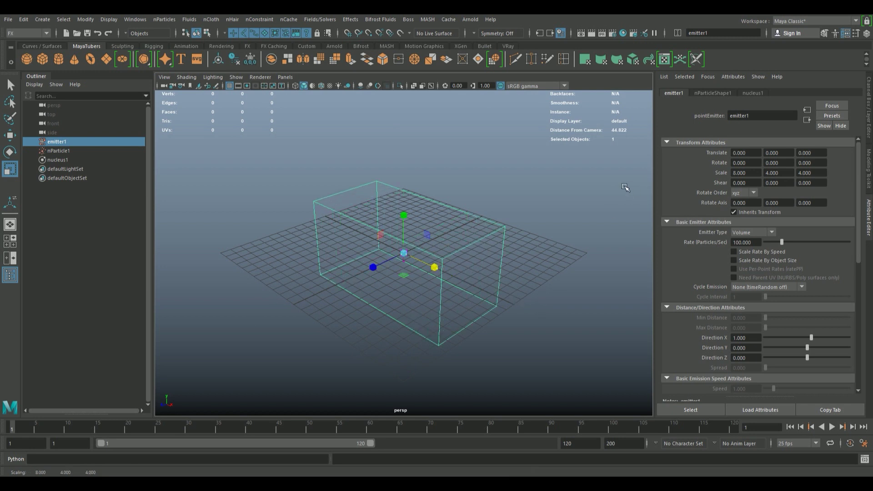
{"action": "key", "text": "w"}
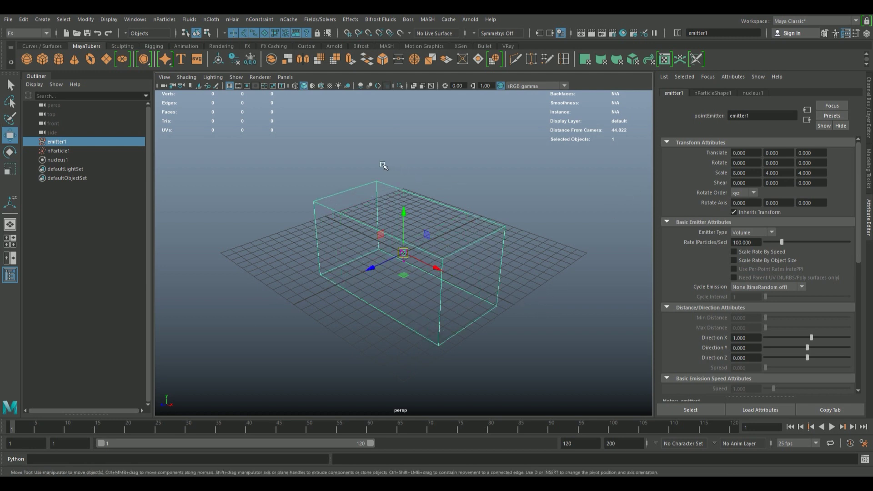
{"action": "left_click_drag", "start_coordinate": [403, 212], "coordinate": [403, 95]}
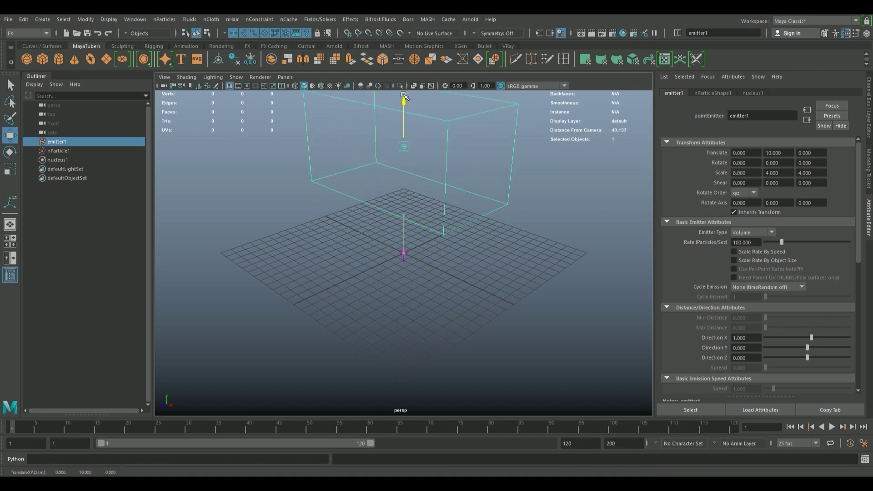
Step: Play the simulation to watch particles spawn and fall, then stop playback
{"action": "left_click_drag", "start_coordinate": [432, 195], "coordinate": [432, 232], "text": "alt"}
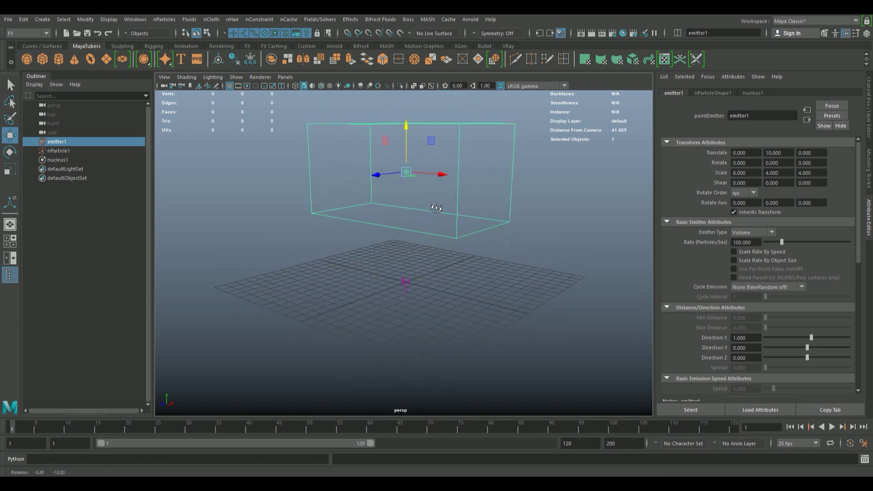
{"action": "left_click", "coordinate": [832, 429]}
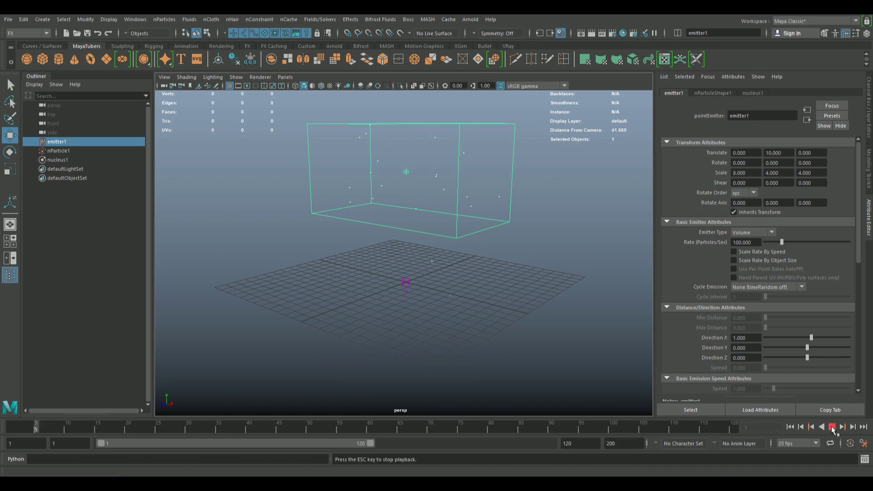
{"action": "left_click_drag", "start_coordinate": [545, 309], "coordinate": [539, 312], "text": "alt"}
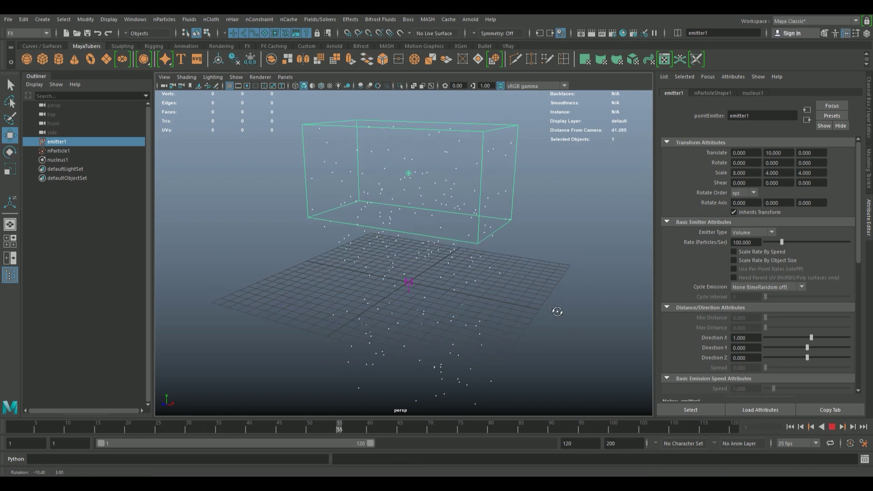
{"action": "left_click", "coordinate": [832, 428]}
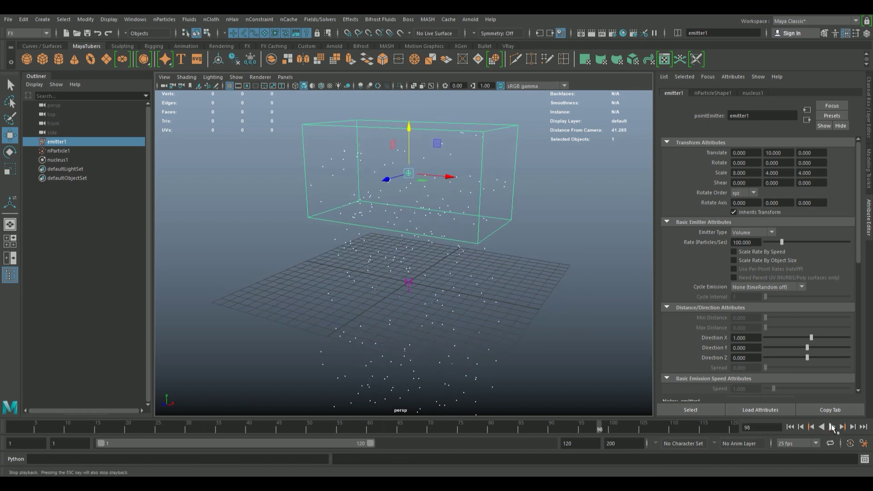
Step: Select nParticle1, rewind to the first frame, and replay to check the suspended particles
{"action": "left_click", "coordinate": [64, 151]}
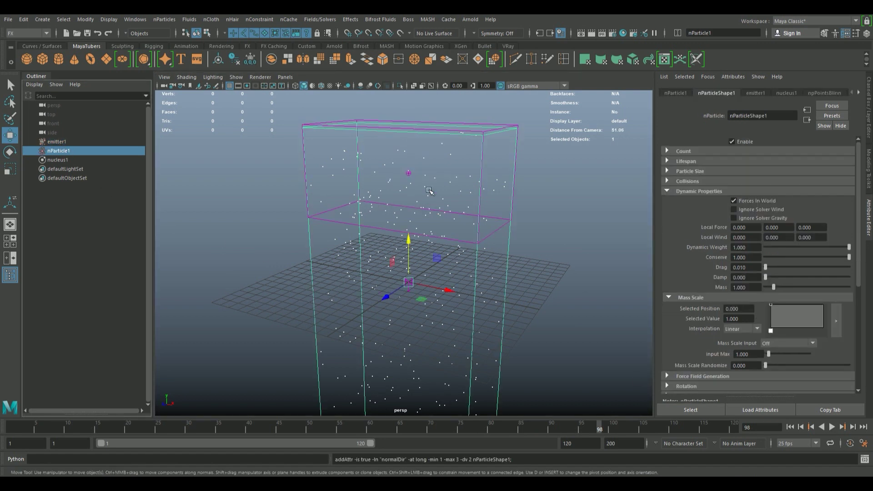
{"action": "key", "text": "shift+alt+v"}
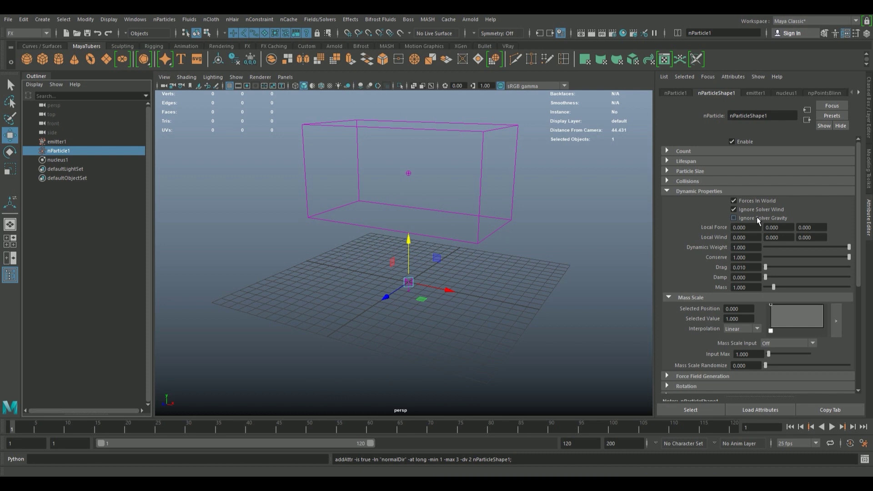
{"action": "left_click", "coordinate": [832, 427]}
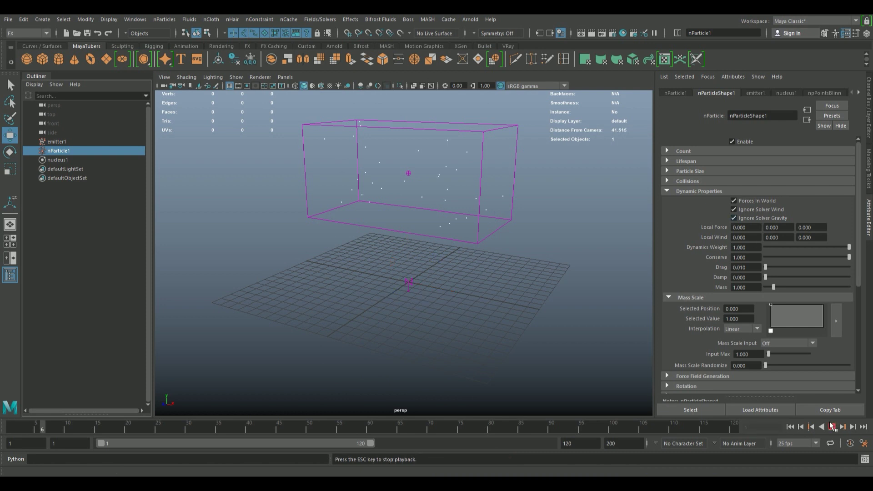
{"action": "left_click", "coordinate": [832, 426]}
{"action": "left_click_drag", "start_coordinate": [418, 149], "coordinate": [425, 195], "text": "alt"}
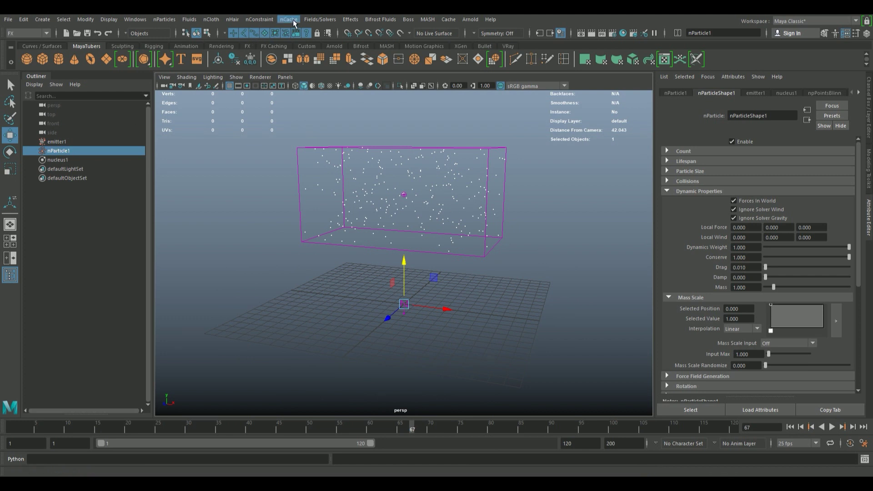
{"action": "left_click", "coordinate": [321, 19]}
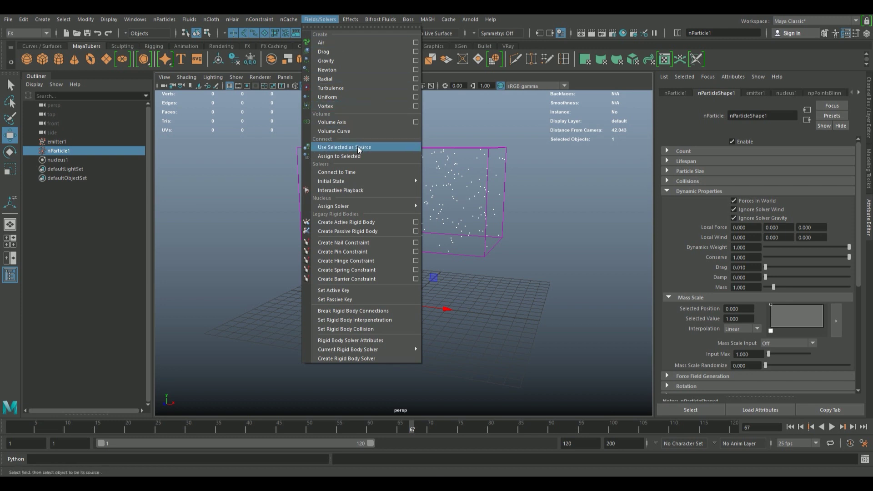
{"action": "mouse_move", "coordinate": [361, 181]}
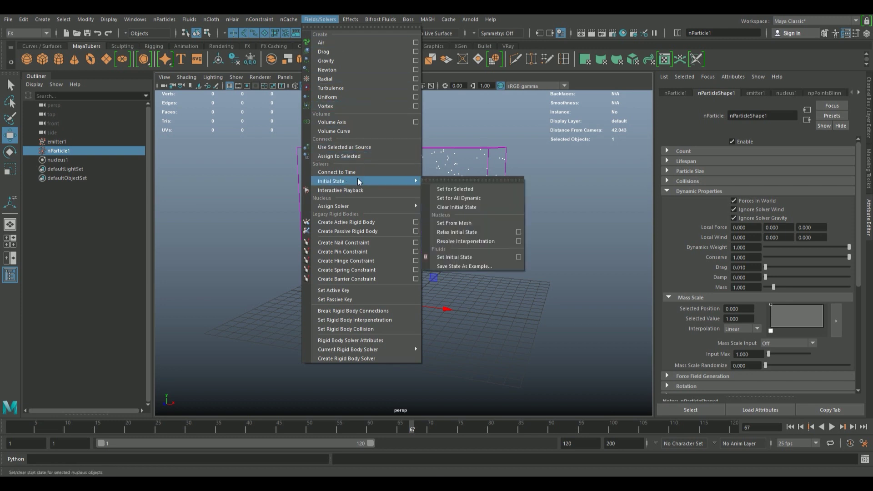
{"action": "left_click", "coordinate": [452, 193]}
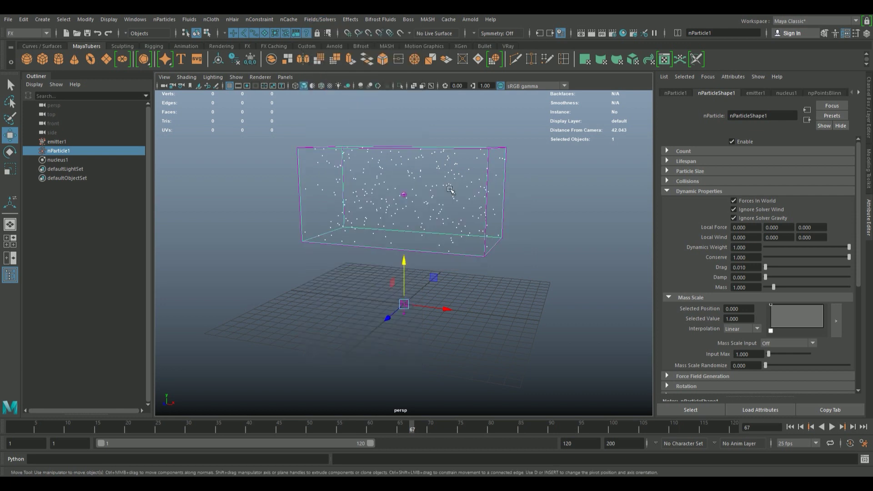
{"action": "left_click", "coordinate": [790, 427]}
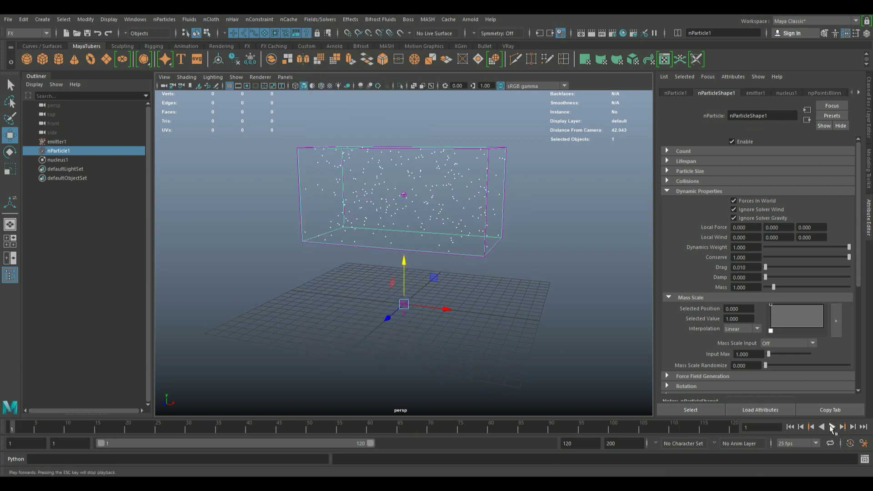
{"action": "left_click", "coordinate": [831, 427]}
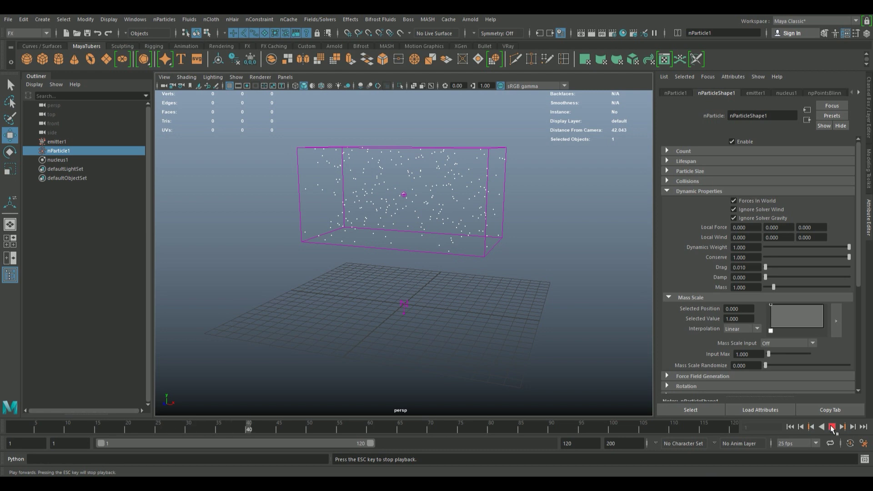
{"action": "left_click", "coordinate": [831, 427]}
{"action": "left_click", "coordinate": [53, 141]}
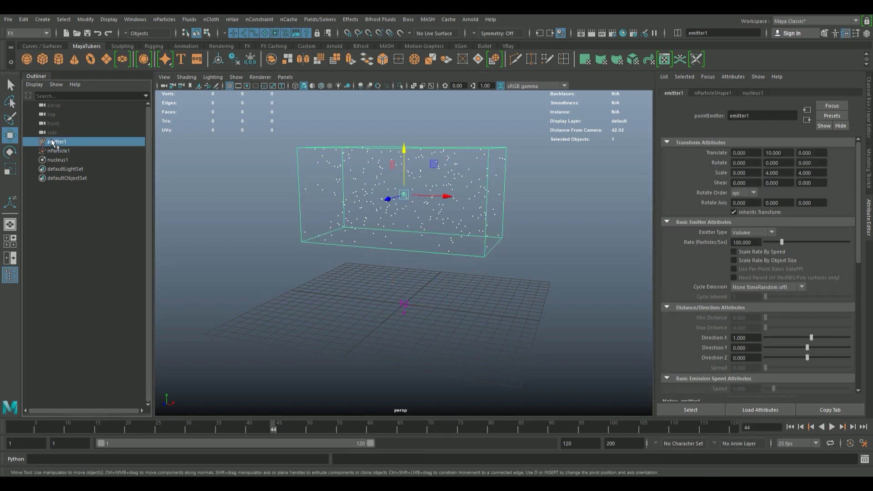
{"action": "key", "text": "Delete"}
{"action": "left_click", "coordinate": [790, 427]}
{"action": "mouse_move", "coordinate": [460, 210]}
{"action": "right_mouse_down", "text": "alt"}
{"action": "mouse_move", "coordinate": [462, 262]}
{"action": "mouse_move", "coordinate": [366, 263]}
{"action": "mouse_move", "coordinate": [443, 258]}
{"action": "right_mouse_up", "text": "alt"}
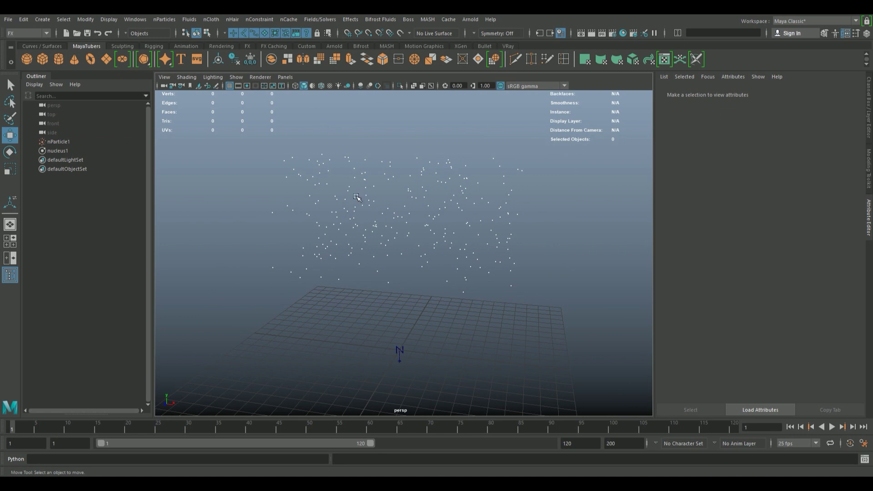
{"action": "left_click_drag", "start_coordinate": [518, 244], "coordinate": [466, 246], "text": "alt"}
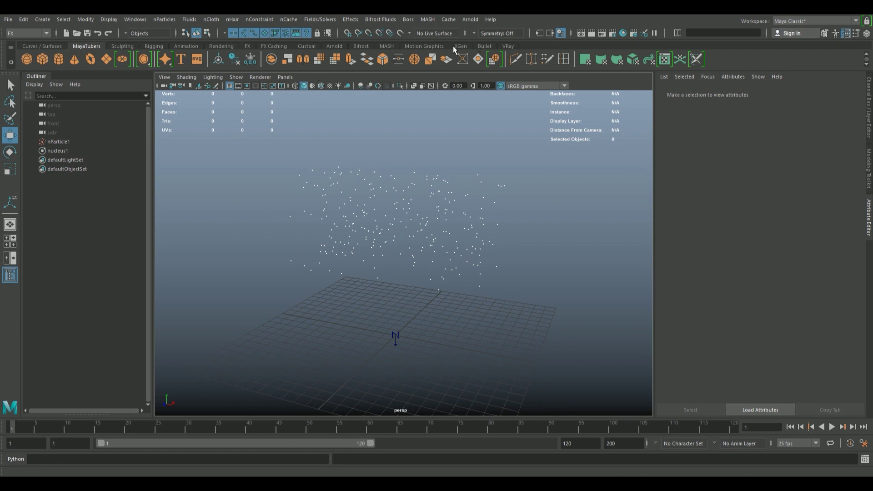
Step: Add MASH Trails to nParticle1 with Trails Mode set to Connect to Nearest
{"action": "left_click", "coordinate": [386, 46]}
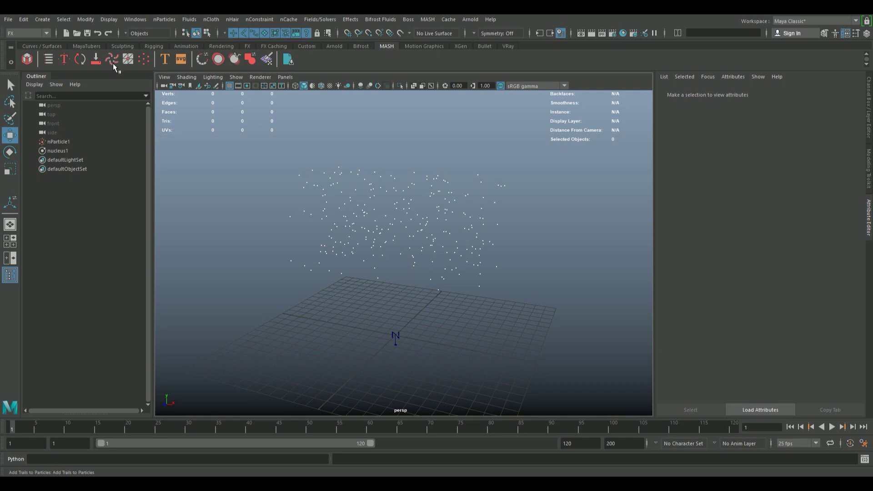
{"action": "left_click", "coordinate": [424, 230]}
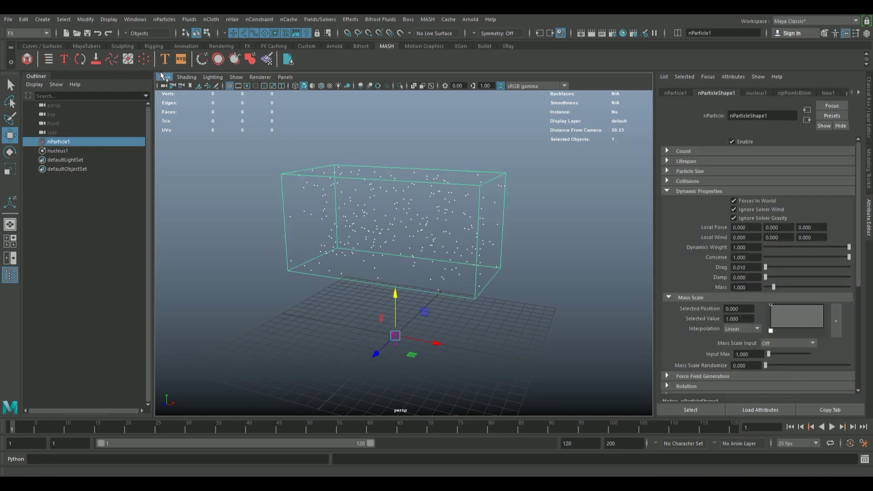
{"action": "left_click", "coordinate": [112, 60]}
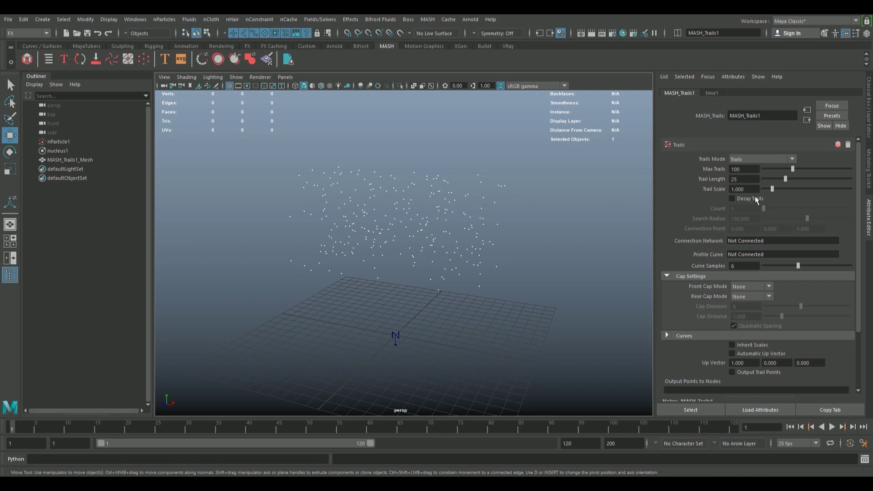
{"action": "left_click", "coordinate": [764, 162]}
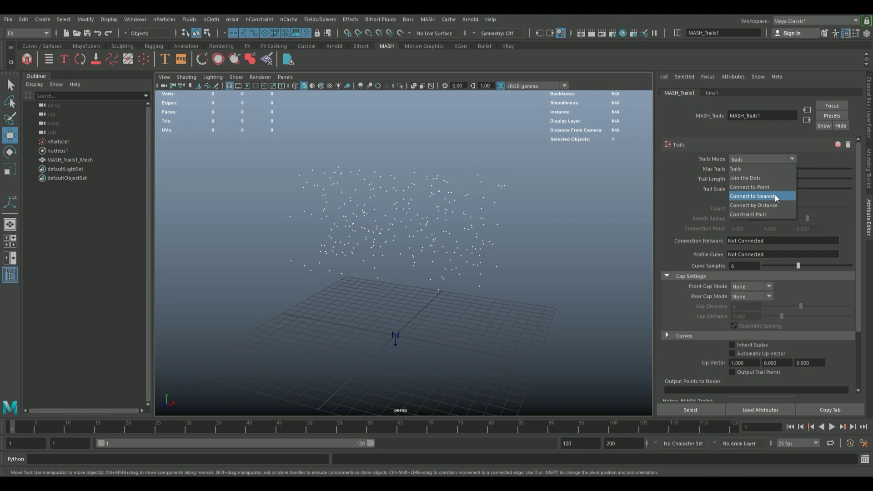
{"action": "left_click", "coordinate": [776, 198]}
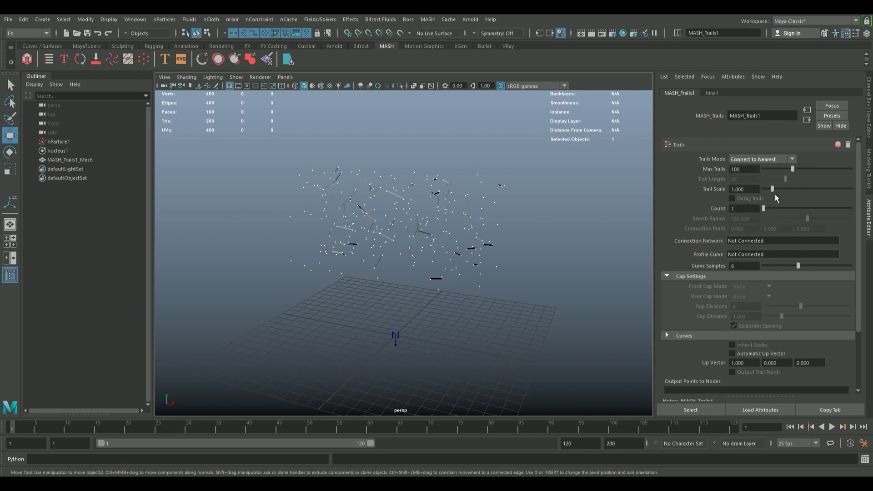
Step: Set Max Trails to 1100, raise the nearest-connection count to 2, then increase Max Trails further
{"action": "left_click_drag", "start_coordinate": [345, 232], "coordinate": [404, 236], "text": "alt"}
{"action": "scroll", "coordinate": [431, 220], "scroll_direction": "down", "scroll_amount": 2}
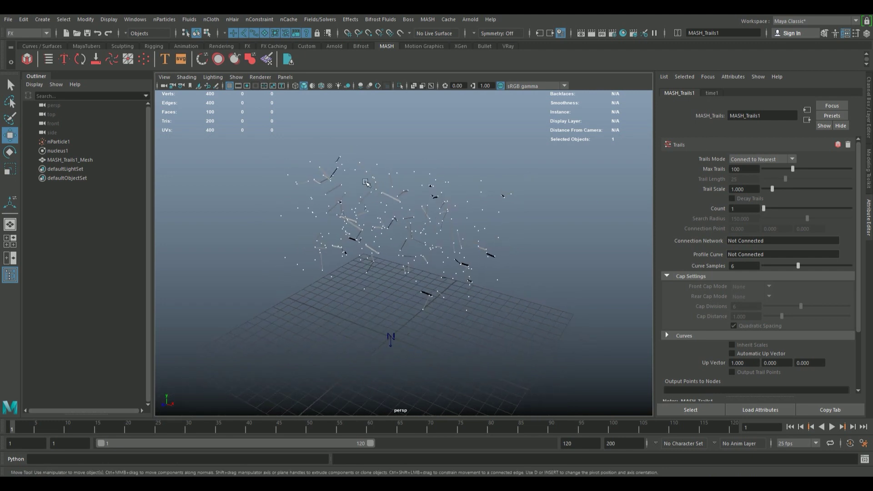
{"action": "left_click_drag", "start_coordinate": [457, 267], "coordinate": [468, 259], "text": "alt"}
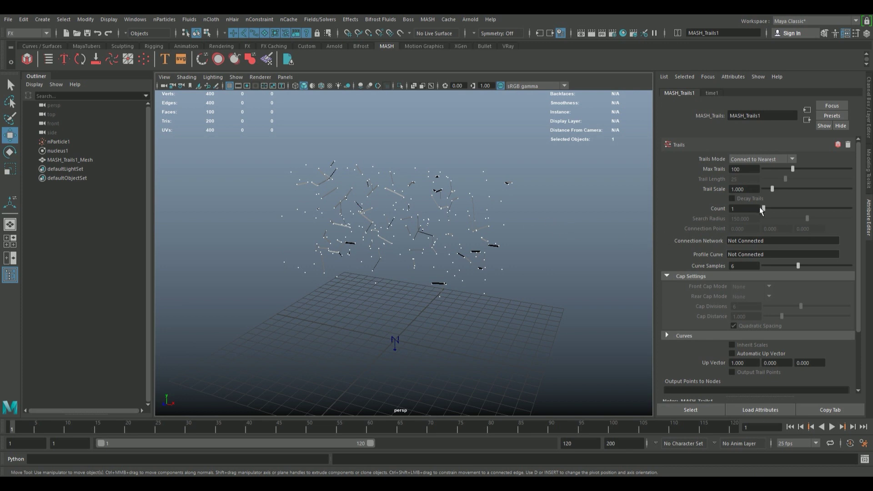
{"action": "left_click", "coordinate": [756, 170]}
{"action": "type", "text": "1100"}
{"action": "key", "text": "Return"}
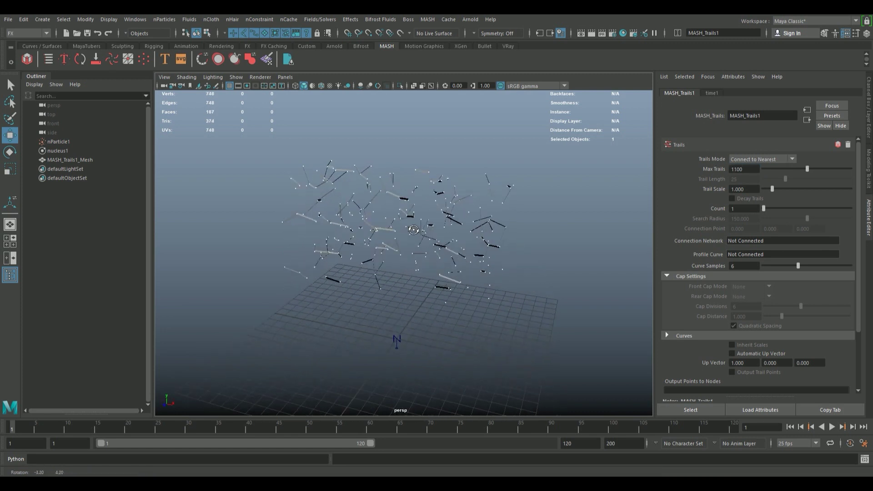
{"action": "left_click_drag", "start_coordinate": [767, 210], "coordinate": [790, 211]}
{"action": "left_click_drag", "start_coordinate": [493, 243], "coordinate": [504, 229], "text": "alt"}
{"action": "mouse_move", "coordinate": [809, 169]}
{"action": "left_mouse_down"}
{"action": "mouse_move", "coordinate": [832, 173]}
{"action": "mouse_move", "coordinate": [781, 178]}
{"action": "mouse_move", "coordinate": [813, 179]}
{"action": "left_mouse_up"}
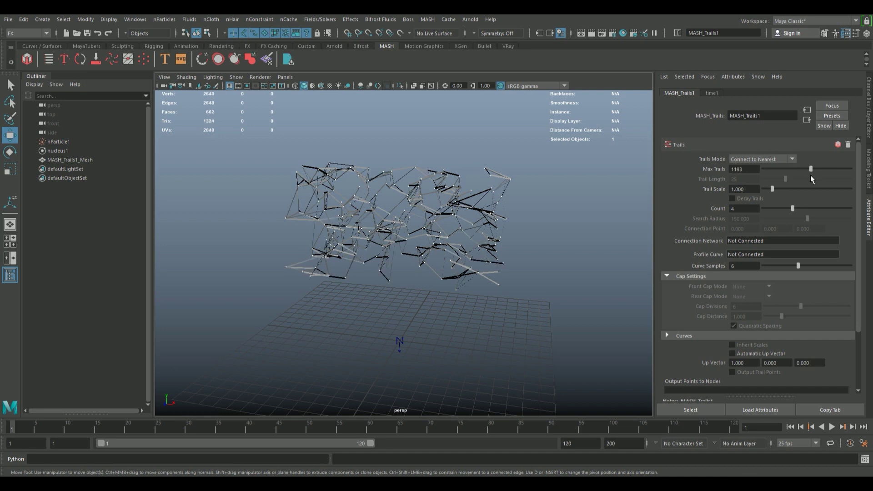
Step: Orbit and zoom in closely through the trails network
{"action": "left_click_drag", "start_coordinate": [609, 228], "coordinate": [360, 248], "text": "alt"}
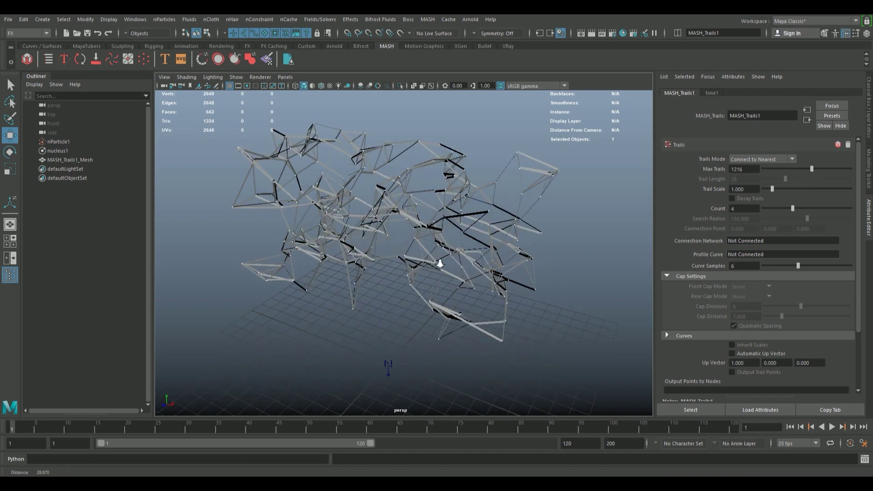
{"action": "scroll", "coordinate": [363, 250], "scroll_direction": "up", "scroll_amount": 3}
{"action": "scroll", "coordinate": [368, 254], "scroll_direction": "up", "scroll_amount": 3}
{"action": "scroll", "coordinate": [373, 257], "scroll_direction": "up", "scroll_amount": 2}
{"action": "scroll", "coordinate": [377, 262], "scroll_direction": "up", "scroll_amount": 2}
{"action": "right_click_drag", "start_coordinate": [380, 263], "coordinate": [518, 284], "text": "alt"}
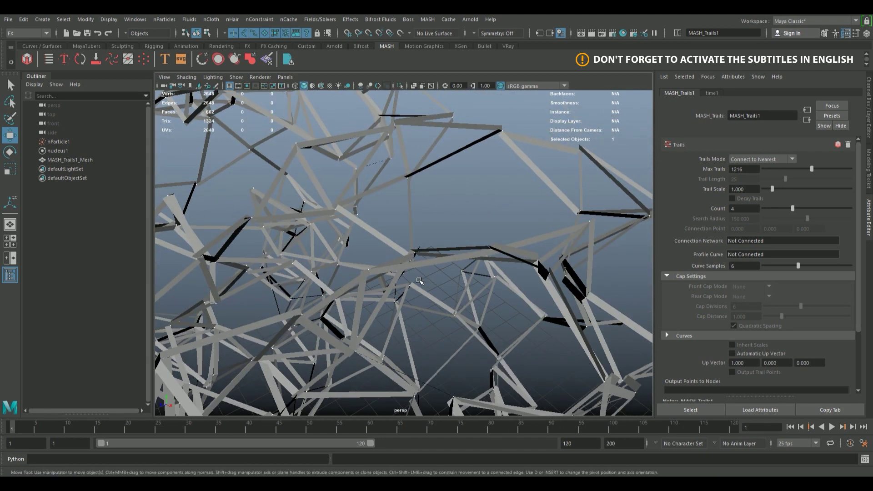
{"action": "left_click_drag", "start_coordinate": [517, 284], "coordinate": [483, 240], "text": "alt"}
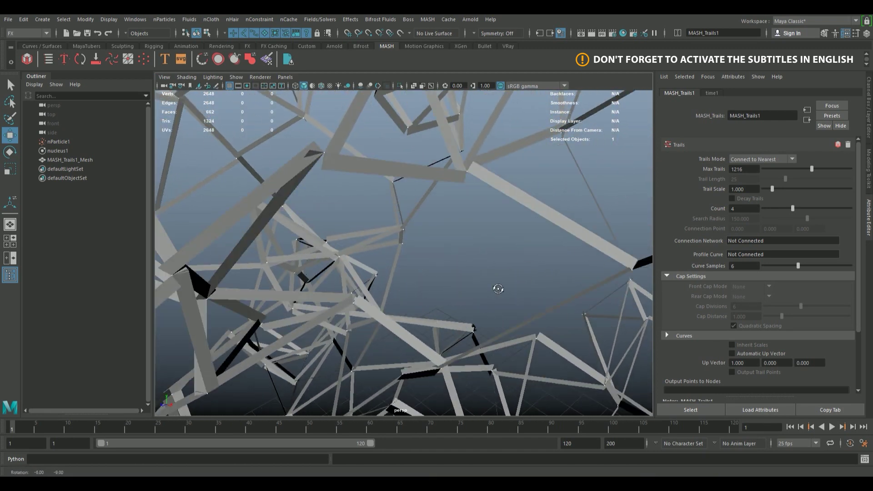
Step: Select MASH_Trails1_Mesh and pick several beam edges in Edge mode
{"action": "left_click", "coordinate": [483, 240]}
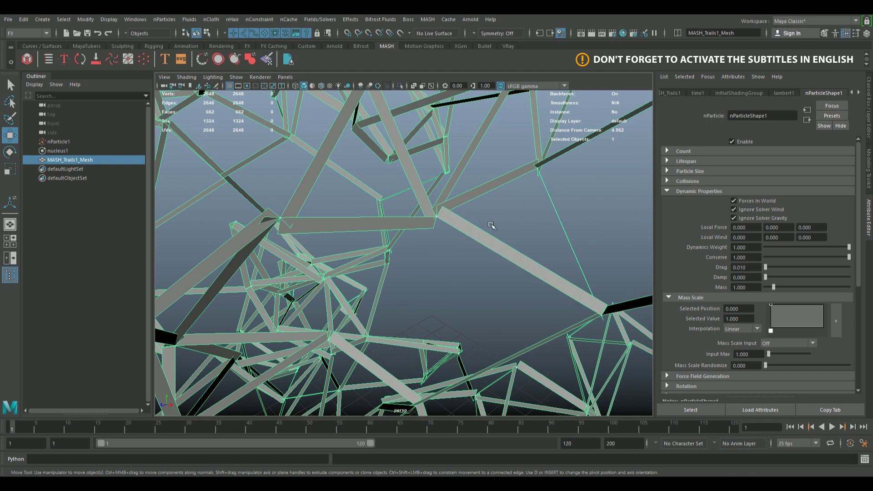
{"action": "right_click_drag", "start_coordinate": [489, 236], "coordinate": [488, 174]}
{"action": "left_click", "coordinate": [495, 237]}
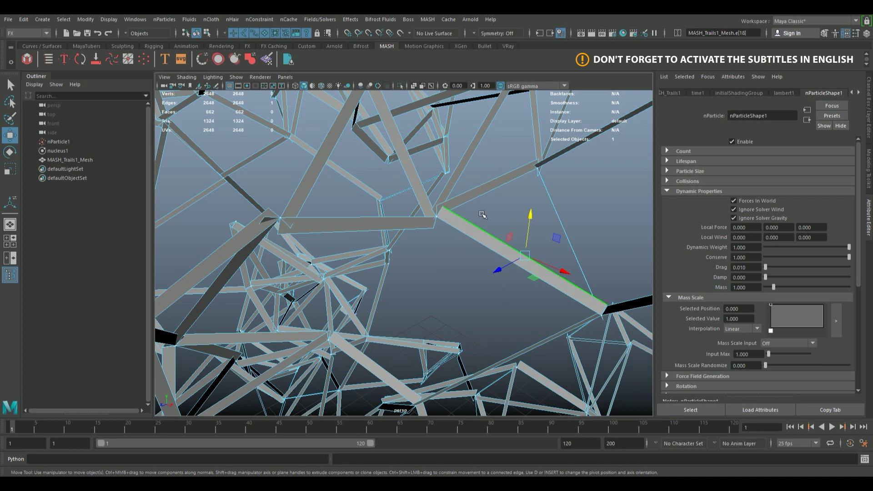
{"action": "scroll", "coordinate": [482, 214], "scroll_direction": "up", "scroll_amount": 4}
{"action": "left_click", "coordinate": [485, 197]}
{"action": "double_click", "coordinate": [503, 172]}
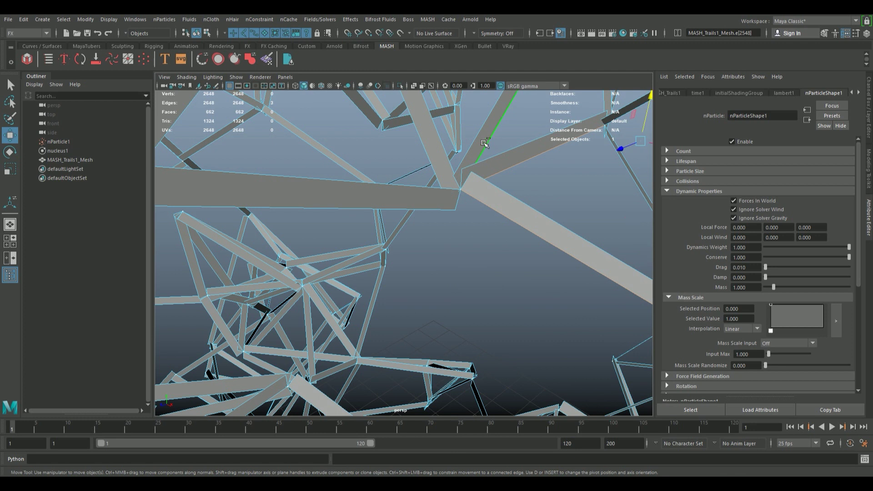
{"action": "left_click", "coordinate": [444, 149], "text": "shift"}
{"action": "left_click", "coordinate": [437, 169], "text": "shift"}
Step: Clear the edge selection and return to Object mode on the whole trails mesh
{"action": "mouse_move", "coordinate": [490, 222]}
{"action": "left_mouse_down", "text": "alt"}
{"action": "mouse_move", "coordinate": [411, 292]}
{"action": "mouse_move", "coordinate": [459, 292]}
{"action": "mouse_move", "coordinate": [468, 304]}
{"action": "mouse_move", "coordinate": [430, 277]}
{"action": "left_mouse_up", "text": "alt"}
{"action": "left_click", "coordinate": [460, 299]}
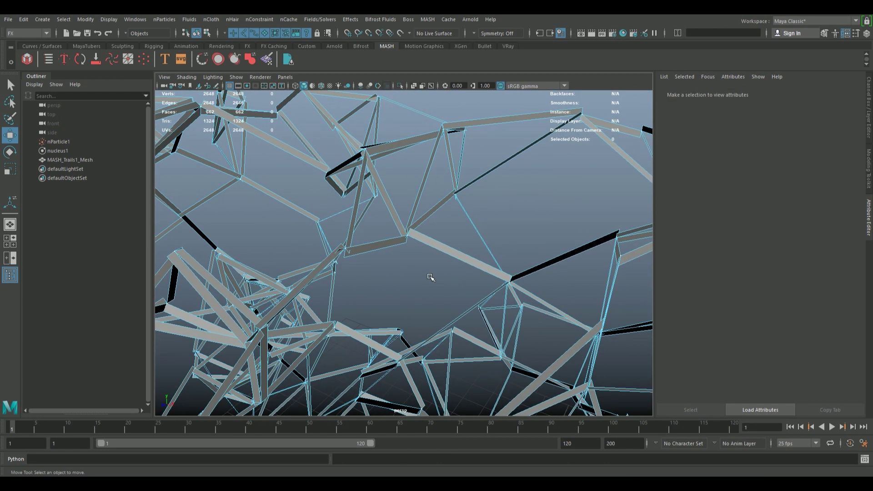
{"action": "left_click_drag", "start_coordinate": [430, 277], "coordinate": [415, 270], "text": "alt"}
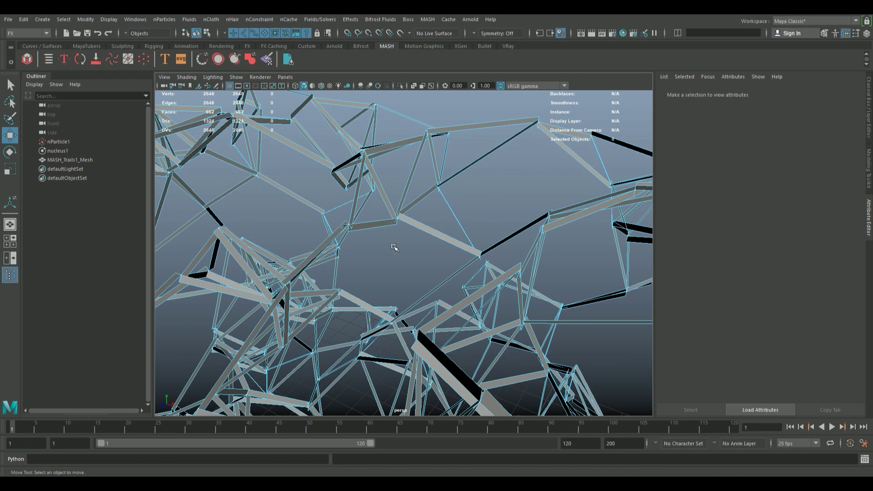
{"action": "right_click_drag", "start_coordinate": [411, 213], "coordinate": [430, 200]}
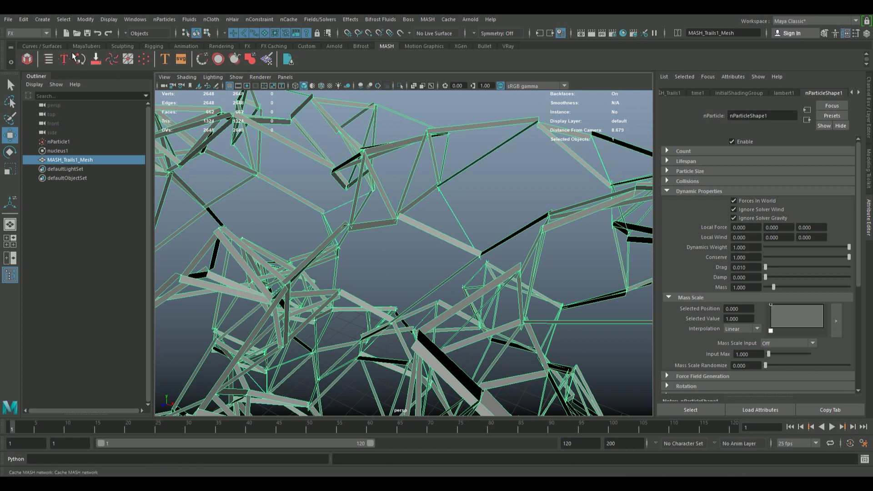
{"action": "left_click", "coordinate": [86, 46]}
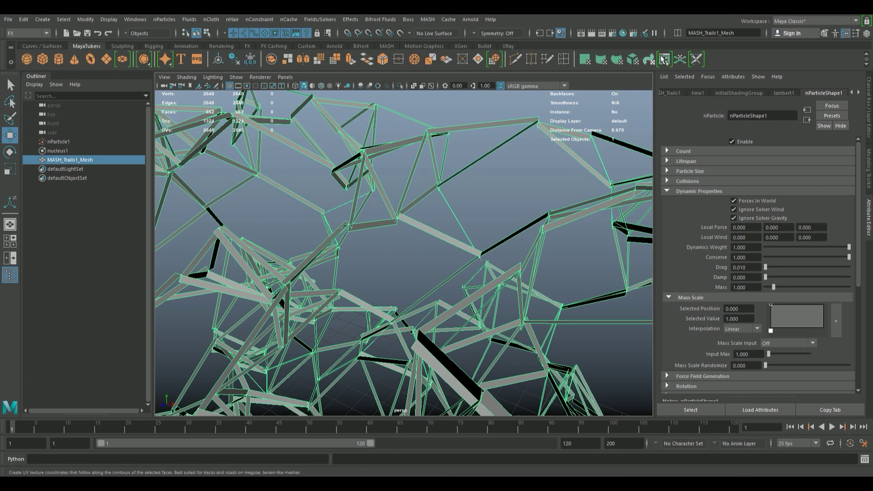
Step: Open the UV Editor and select all UVs of the trails mesh
{"action": "left_click", "coordinate": [664, 59]}
{"action": "mouse_move", "coordinate": [367, 172]}
{"action": "left_mouse_down"}
{"action": "mouse_move", "coordinate": [446, 122]}
{"action": "mouse_move", "coordinate": [423, 125]}
{"action": "left_mouse_up"}
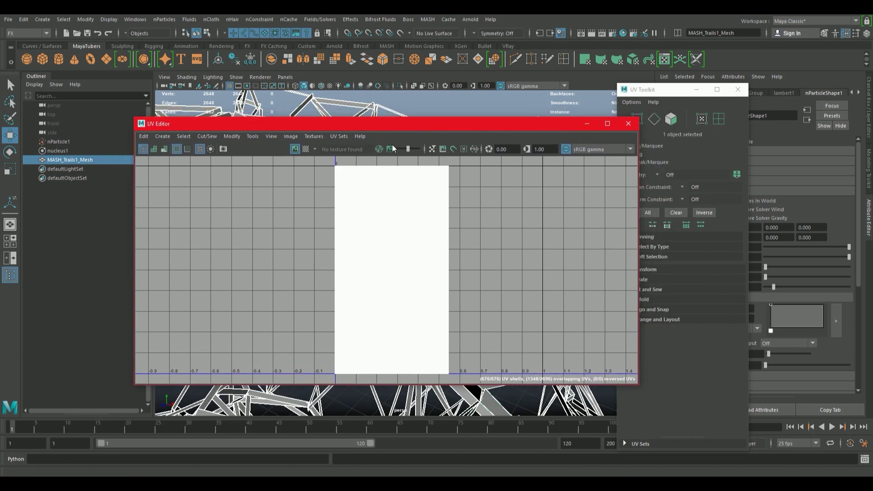
{"action": "right_click_drag", "start_coordinate": [376, 187], "coordinate": [400, 191]}
{"action": "left_click_drag", "start_coordinate": [327, 162], "coordinate": [473, 384]}
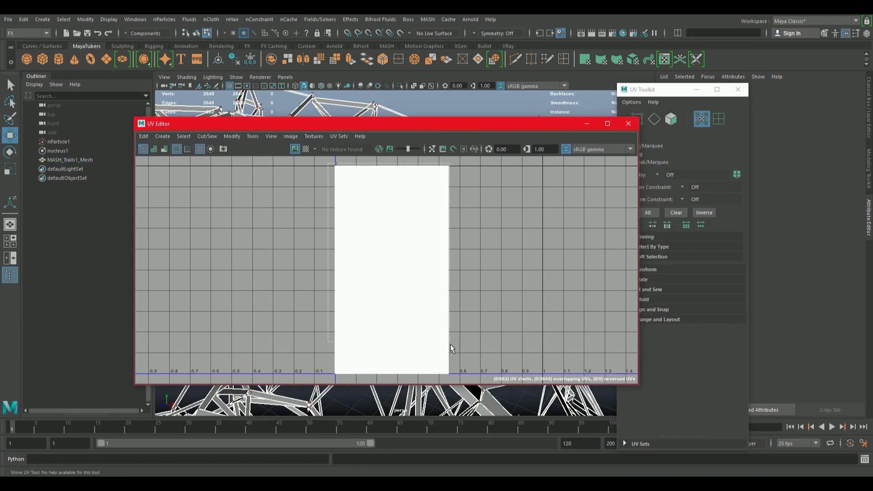
{"action": "key", "text": "w"}
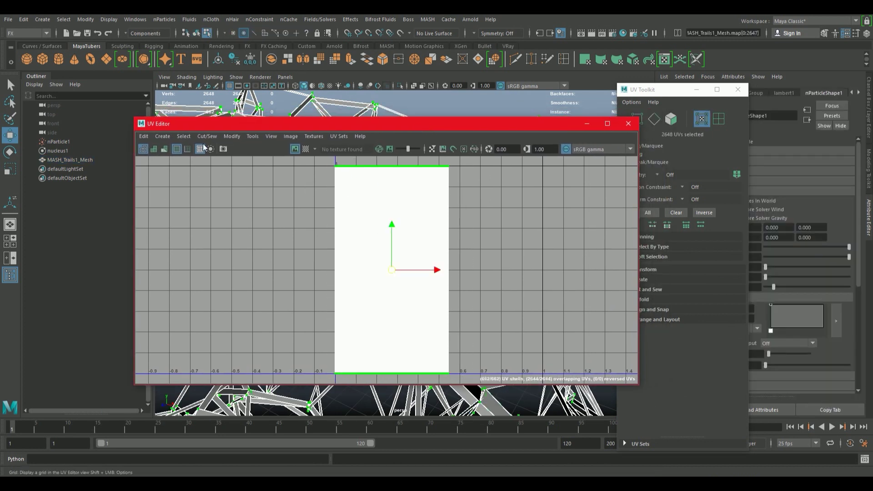
Step: Normalize the UVs collectively with Modify > Normalize, then undo it
{"action": "left_click", "coordinate": [232, 136]}
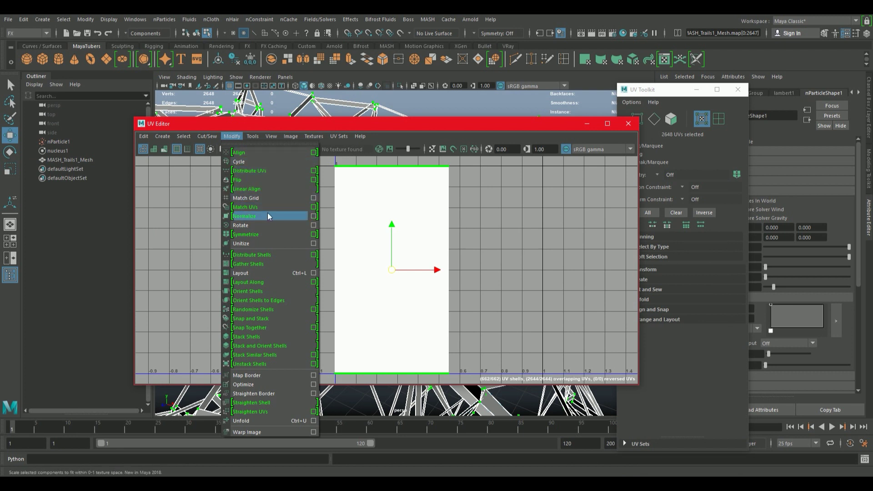
{"action": "left_click", "coordinate": [309, 218]}
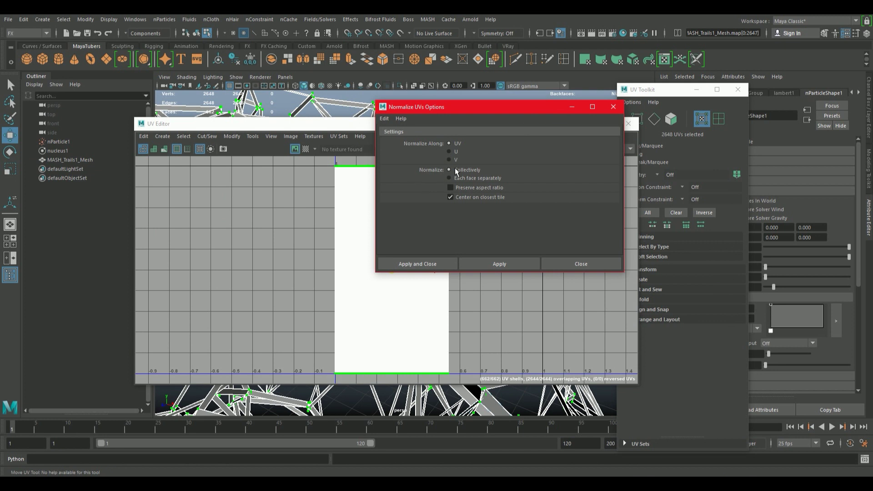
{"action": "left_click_drag", "start_coordinate": [480, 105], "coordinate": [660, 105]}
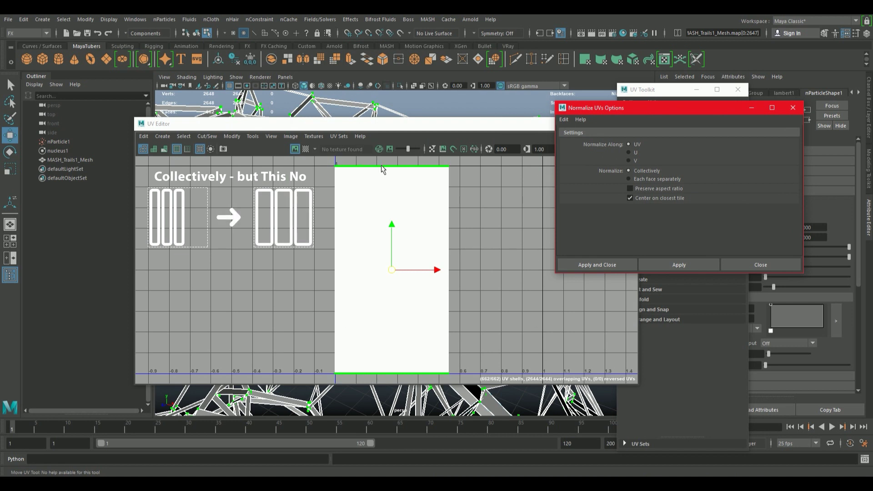
{"action": "left_click", "coordinate": [661, 263]}
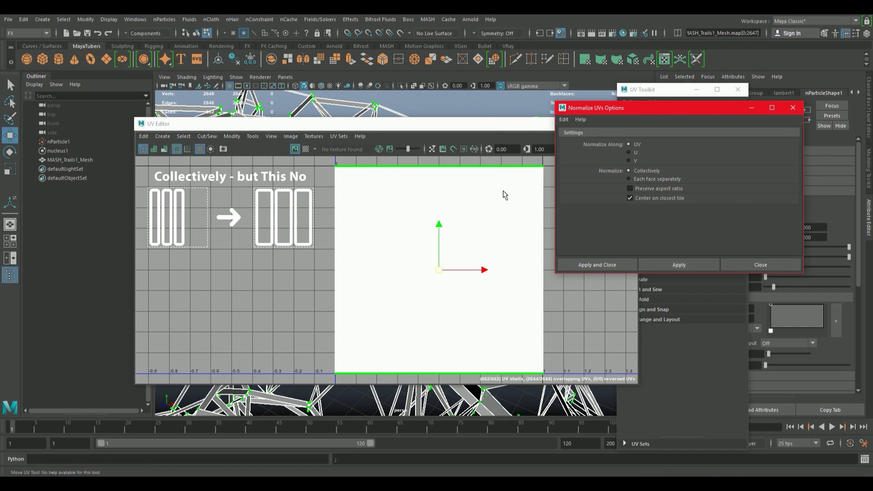
{"action": "key", "text": "ctrl+z"}
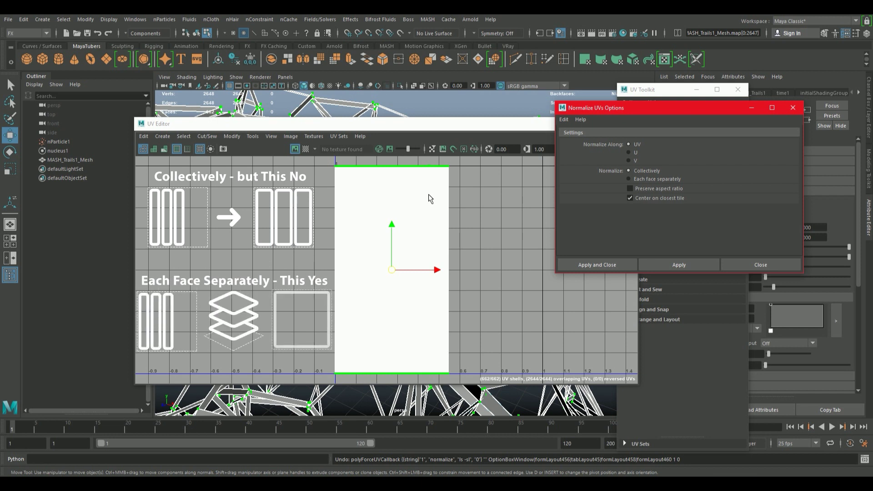
Step: Normalize the UVs per face, then move the UV Editor down and switch to Edge selection
{"action": "left_click", "coordinate": [645, 179]}
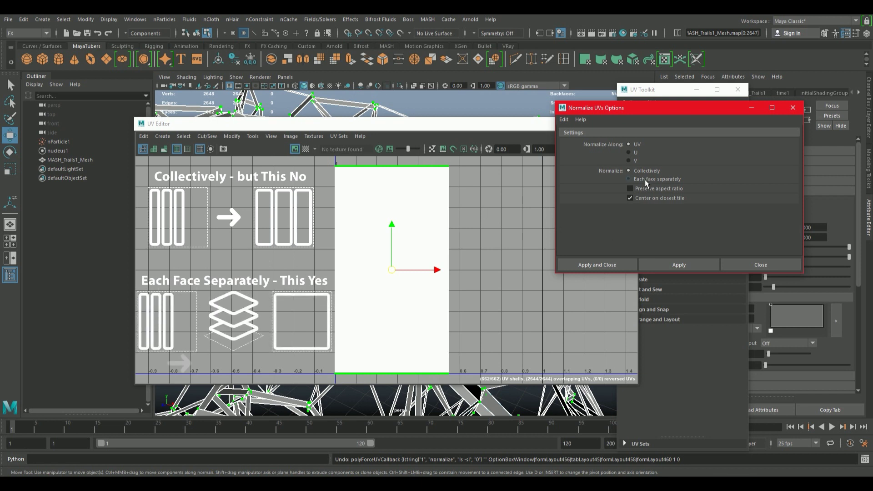
{"action": "left_click", "coordinate": [624, 262]}
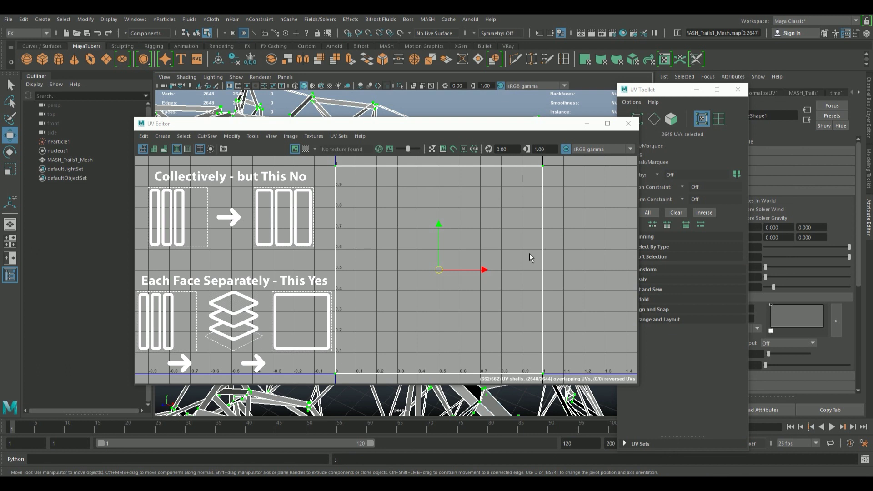
{"action": "left_click_drag", "start_coordinate": [450, 124], "coordinate": [469, 147]}
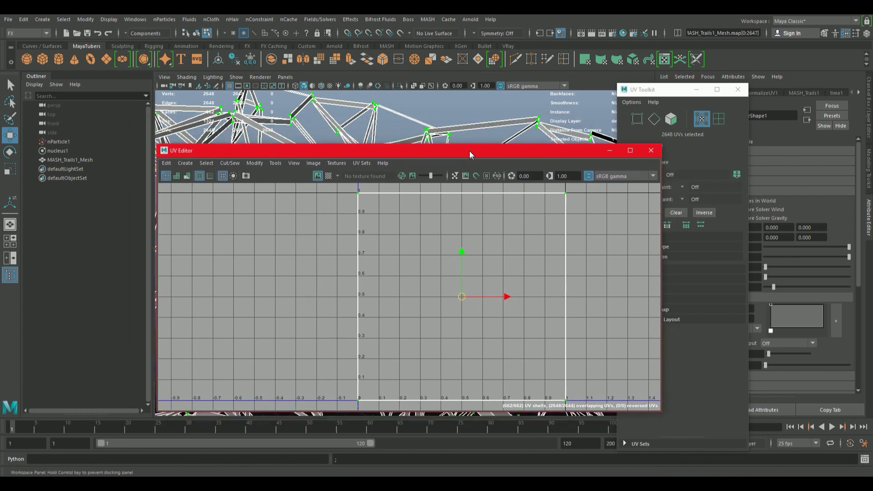
{"action": "mouse_move", "coordinate": [445, 147]}
{"action": "left_mouse_down"}
{"action": "mouse_move", "coordinate": [476, 172]}
{"action": "mouse_move", "coordinate": [435, 293]}
{"action": "left_mouse_up"}
{"action": "right_click_drag", "start_coordinate": [404, 189], "coordinate": [404, 166]}
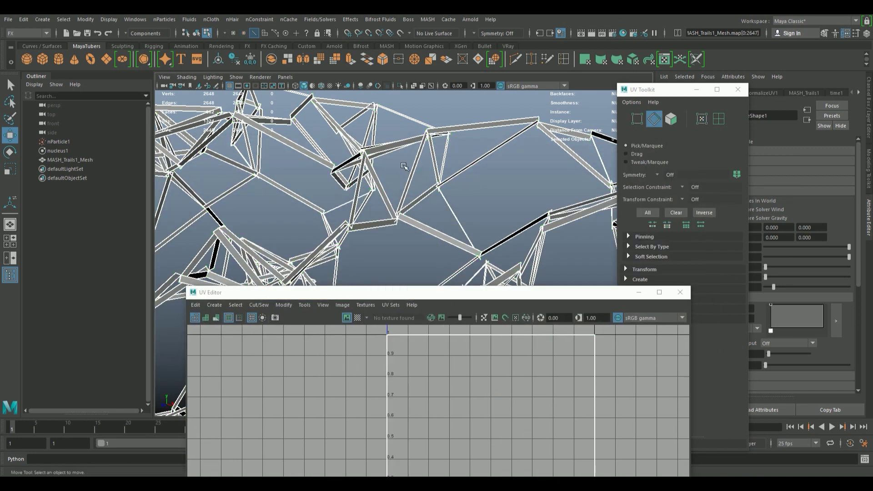
Step: Pick several lengthwise strut edges, then marquee the matching UV edge across all shells
{"action": "left_click", "coordinate": [411, 221]}
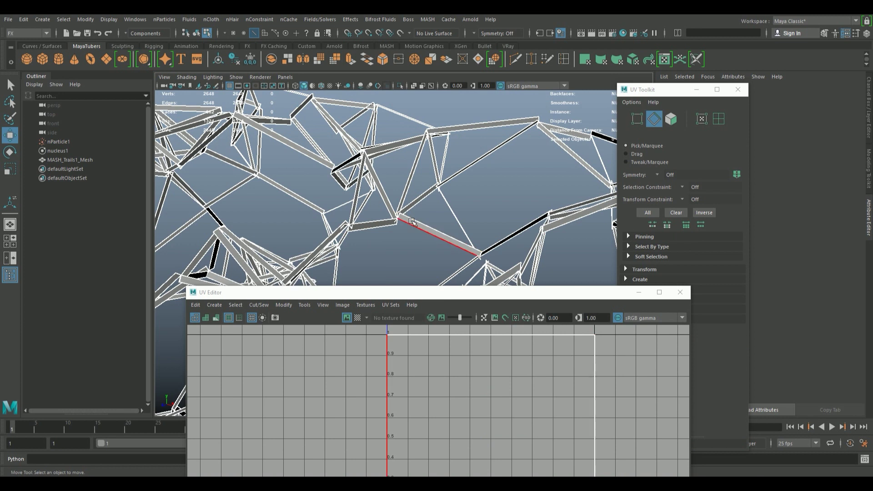
{"action": "left_click", "coordinate": [411, 222]}
{"action": "scroll", "coordinate": [442, 219], "scroll_direction": "up", "scroll_amount": 3}
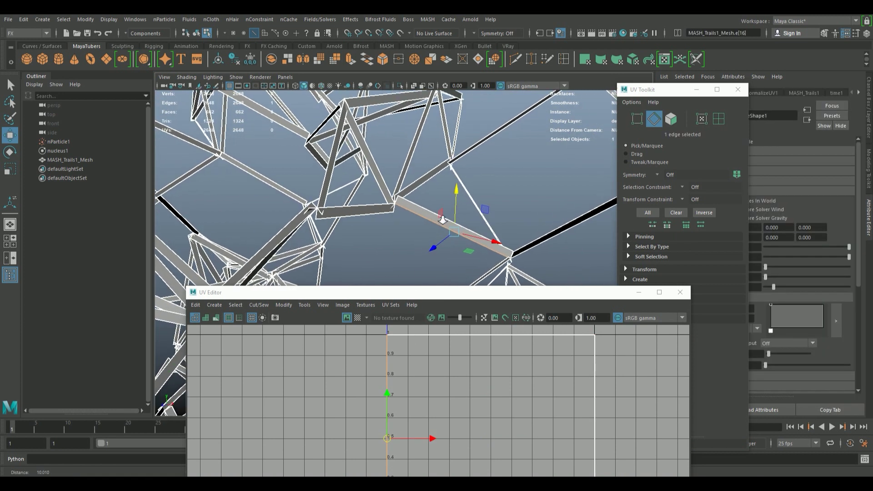
{"action": "left_click", "coordinate": [422, 187], "text": "shift"}
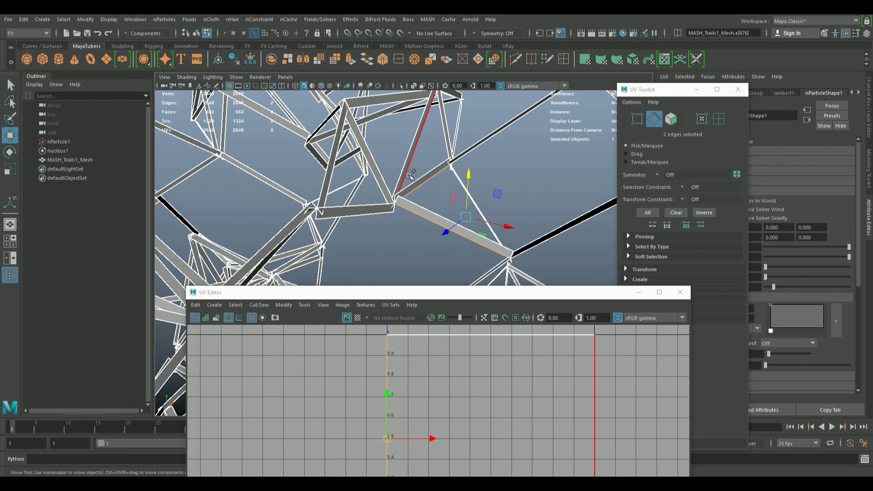
{"action": "left_click", "coordinate": [409, 174], "text": "shift"}
{"action": "left_click", "coordinate": [385, 182], "text": "shift"}
{"action": "left_click", "coordinate": [392, 205], "text": "shift"}
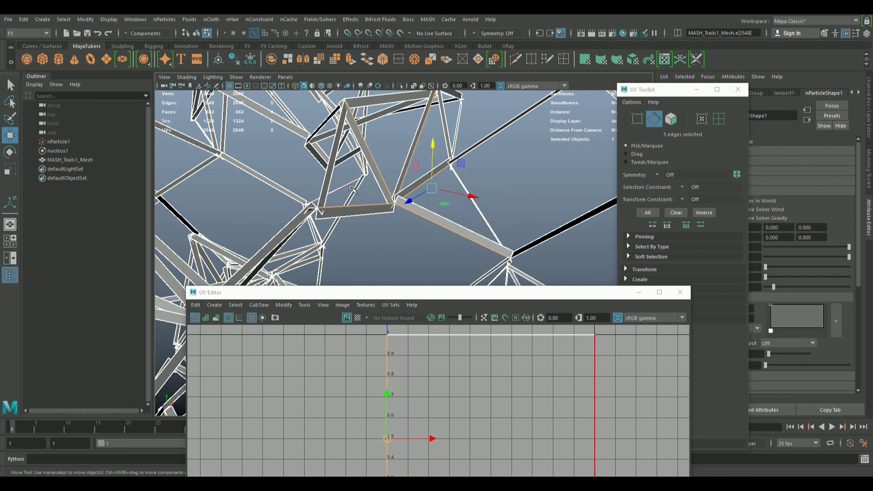
{"action": "left_click_drag", "start_coordinate": [449, 293], "coordinate": [452, 197]}
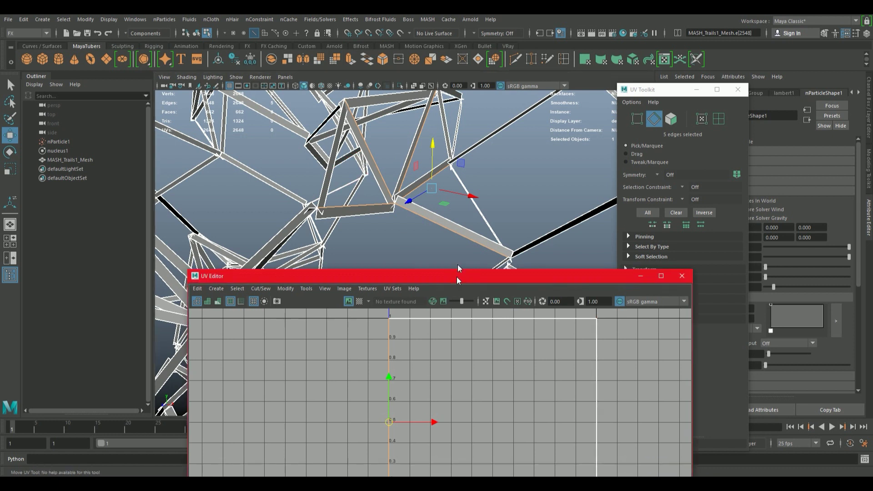
{"action": "left_click_drag", "start_coordinate": [466, 314], "coordinate": [326, 267]}
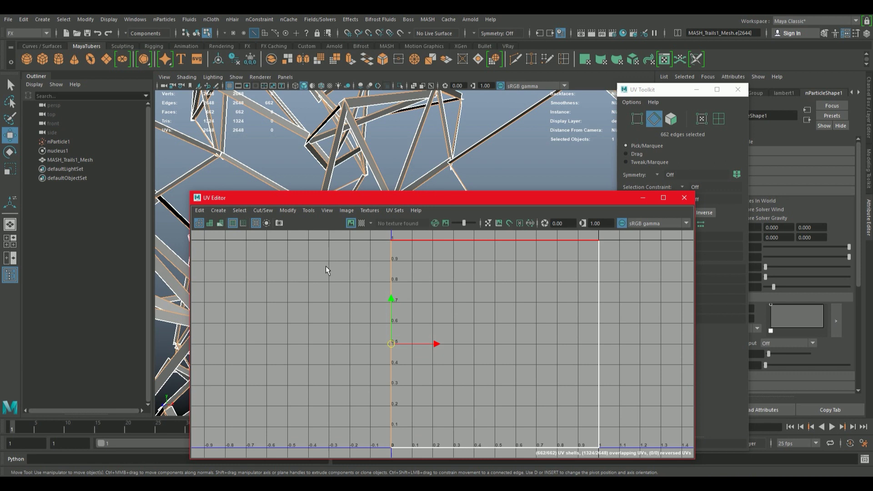
{"action": "mouse_move", "coordinate": [374, 198]}
{"action": "left_mouse_down"}
{"action": "mouse_move", "coordinate": [363, 320]}
{"action": "mouse_move", "coordinate": [305, 156]}
{"action": "left_mouse_up"}
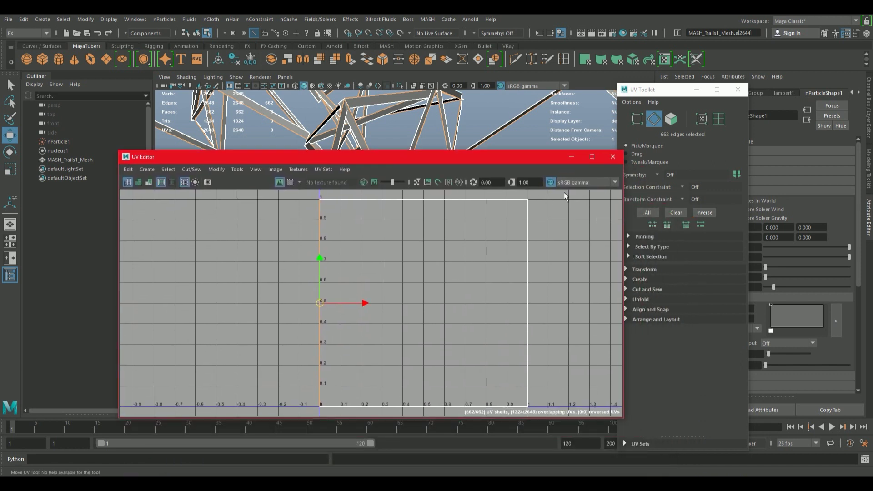
Step: Close the UV Editor and UV Toolkit and check the selected edges in the viewport
{"action": "left_click", "coordinate": [612, 157]}
{"action": "left_click", "coordinate": [737, 89]}
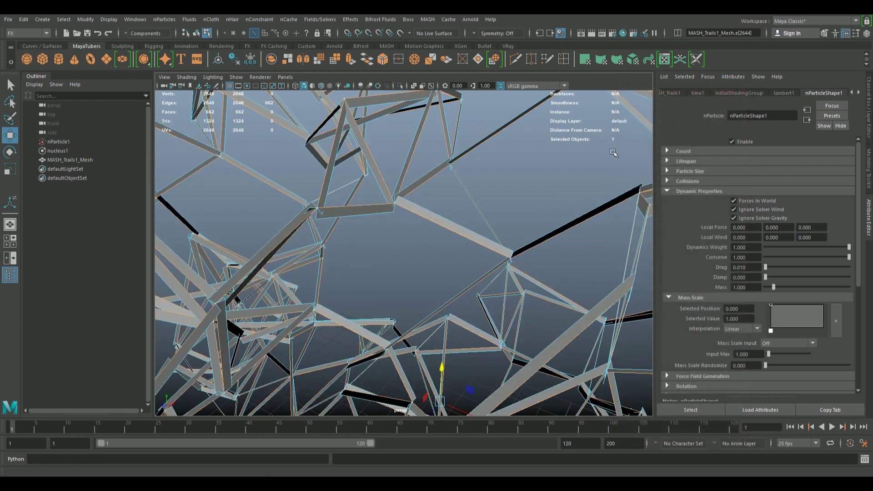
{"action": "left_click_drag", "start_coordinate": [534, 182], "coordinate": [495, 186], "text": "alt"}
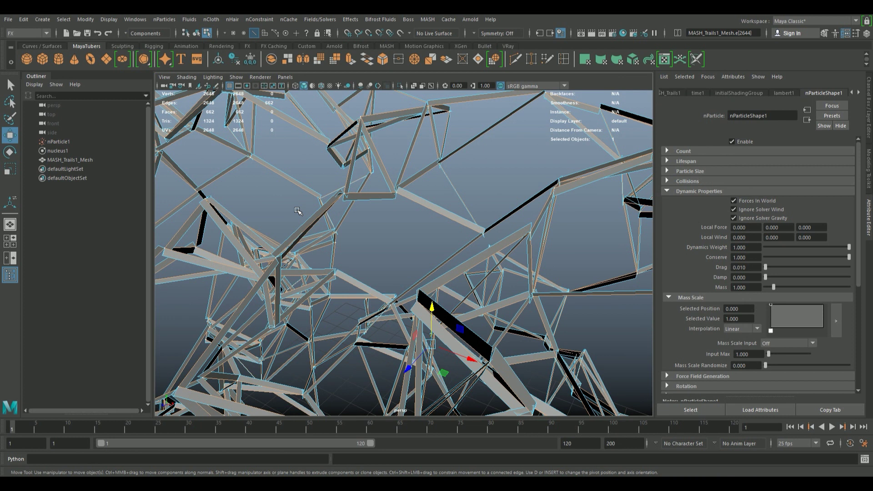
{"action": "left_click", "coordinate": [96, 20]}
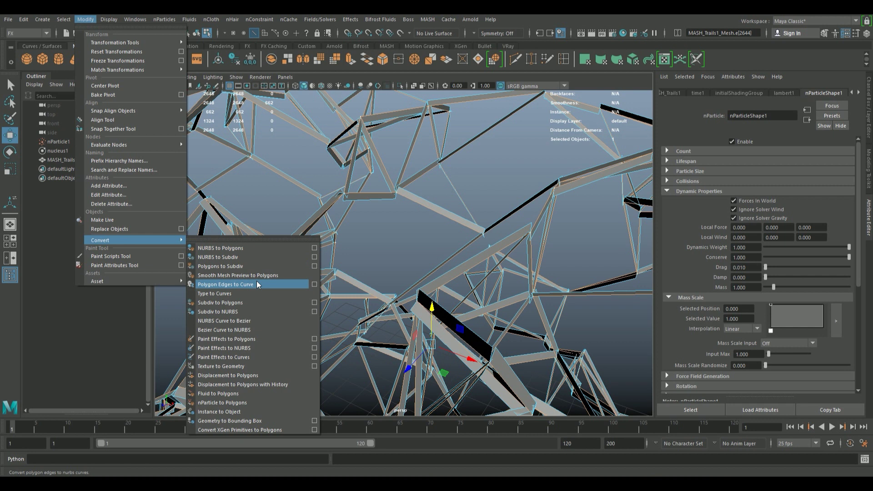
Step: In the Modeling menu set, duplicate the selected edges as surface curves and delete history
{"action": "left_click", "coordinate": [14, 33]}
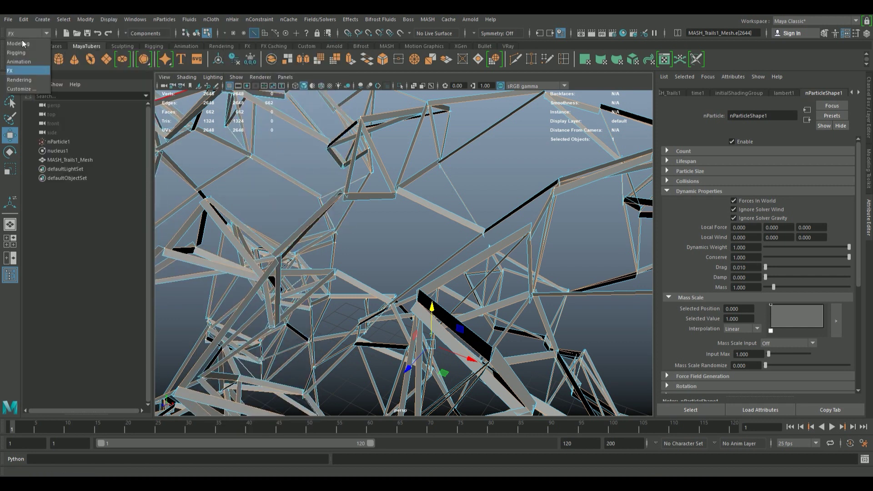
{"action": "left_click", "coordinate": [18, 44]}
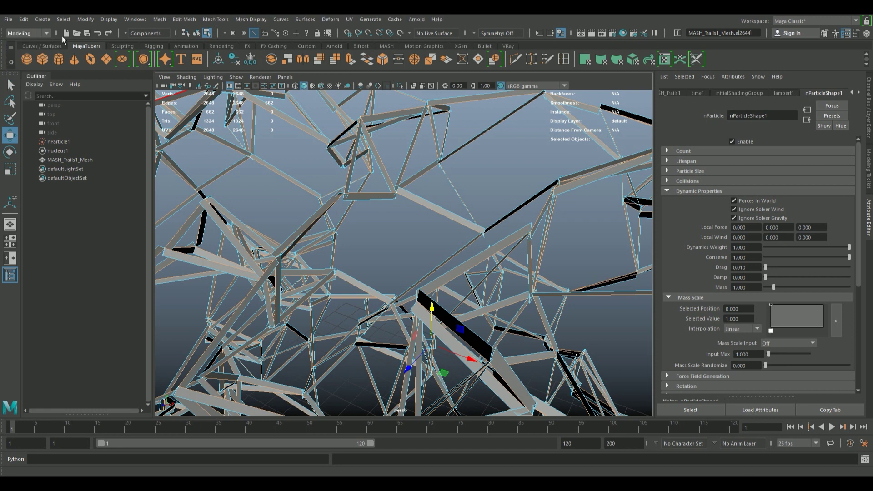
{"action": "left_click", "coordinate": [289, 20]}
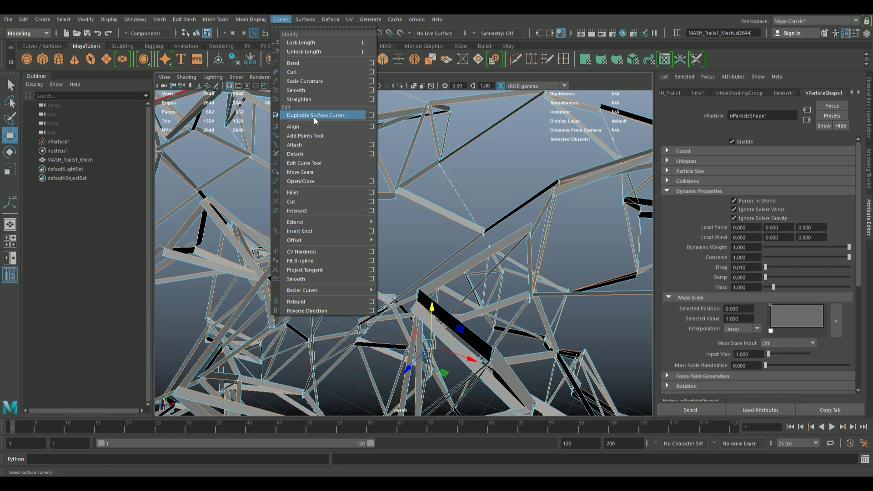
{"action": "left_click", "coordinate": [333, 117]}
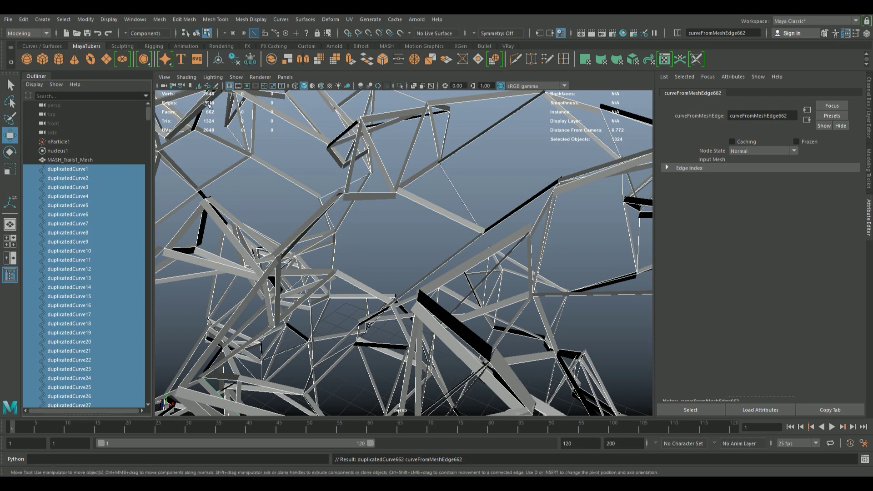
{"action": "left_click", "coordinate": [234, 60]}
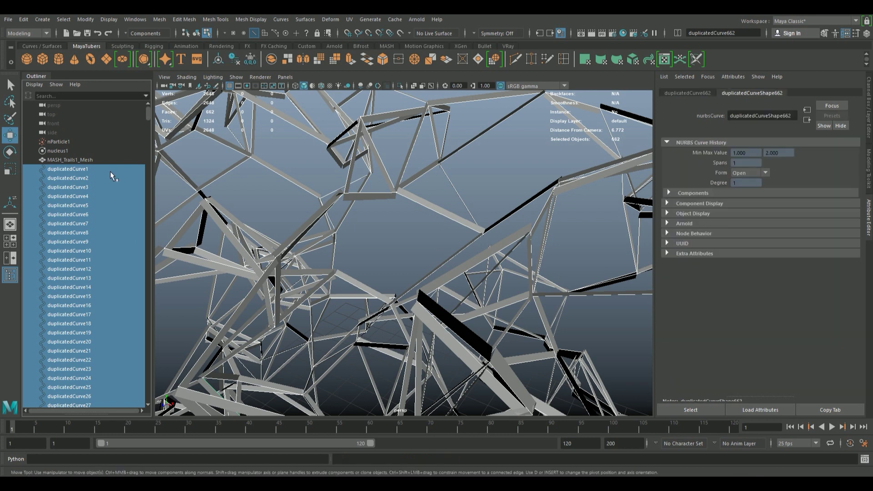
Step: Group the duplicated curves and rename the group Curves
{"action": "key", "text": "ctrl+g"}
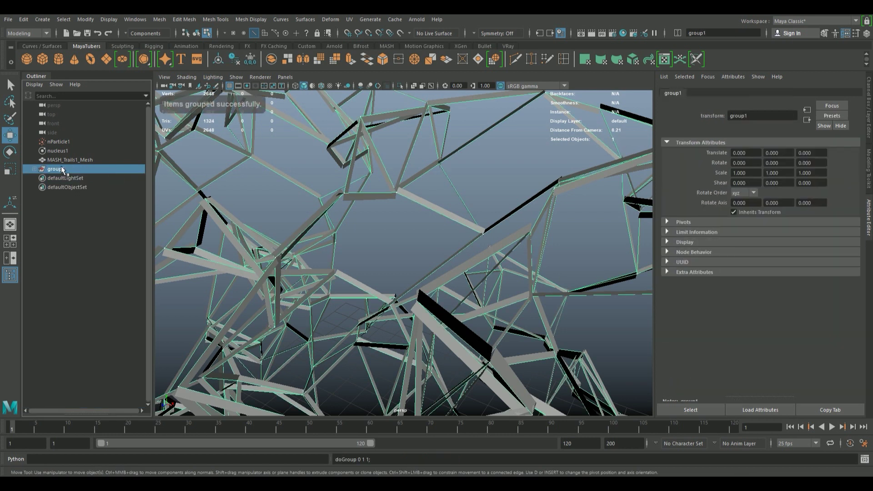
{"action": "double_click", "coordinate": [62, 169]}
{"action": "type", "text": "c"}
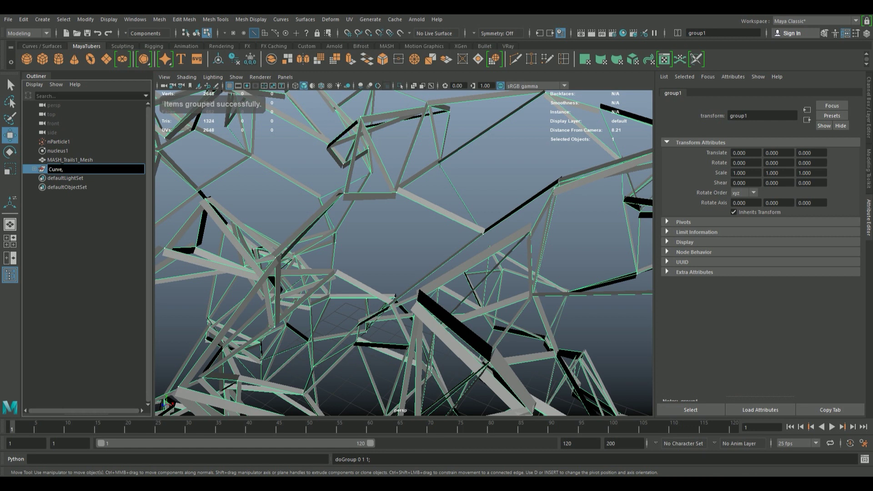
{"action": "type", "text": "s"}
{"action": "key", "text": "Return"}
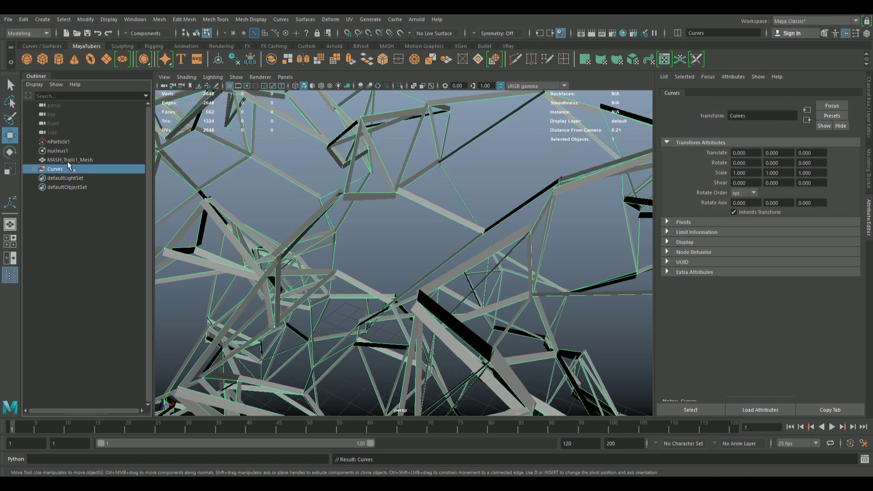
{"action": "left_click", "coordinate": [69, 160]}
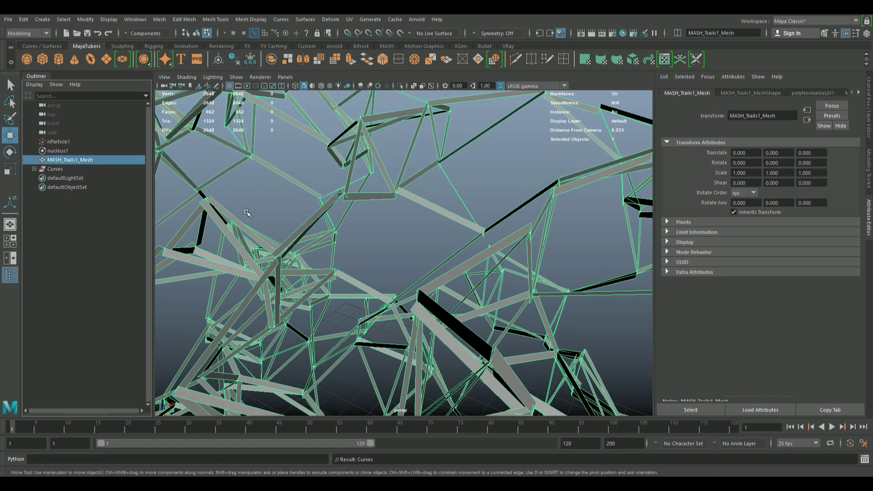
Step: Hide MASH_Trails1_Mesh so only the curve web shows, and play the animation to frame 65
{"action": "key", "text": "ctrl+h"}
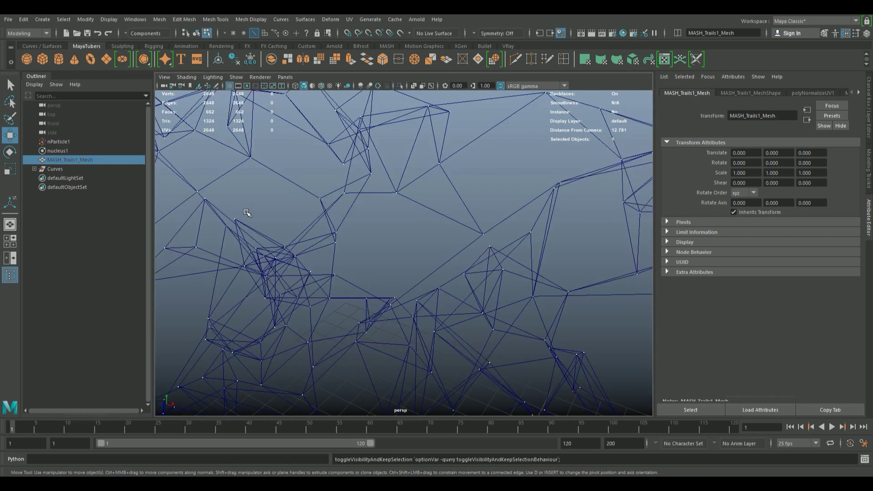
{"action": "right_click_drag", "start_coordinate": [498, 231], "coordinate": [385, 200], "text": "alt"}
{"action": "mouse_move", "coordinate": [384, 200]}
{"action": "left_mouse_down", "text": "alt"}
{"action": "mouse_move", "coordinate": [383, 171]}
{"action": "mouse_move", "coordinate": [357, 216]}
{"action": "mouse_move", "coordinate": [402, 249]}
{"action": "mouse_move", "coordinate": [502, 250]}
{"action": "mouse_move", "coordinate": [503, 272]}
{"action": "left_mouse_up", "text": "alt"}
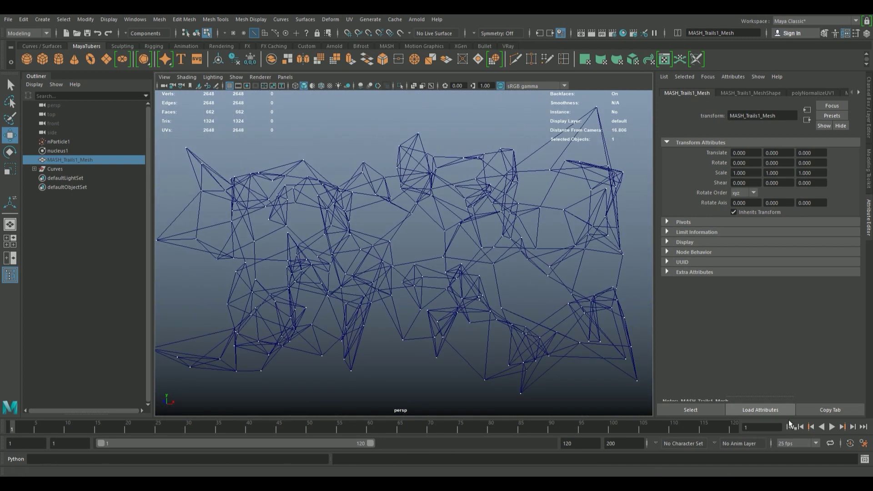
{"action": "left_click", "coordinate": [831, 427]}
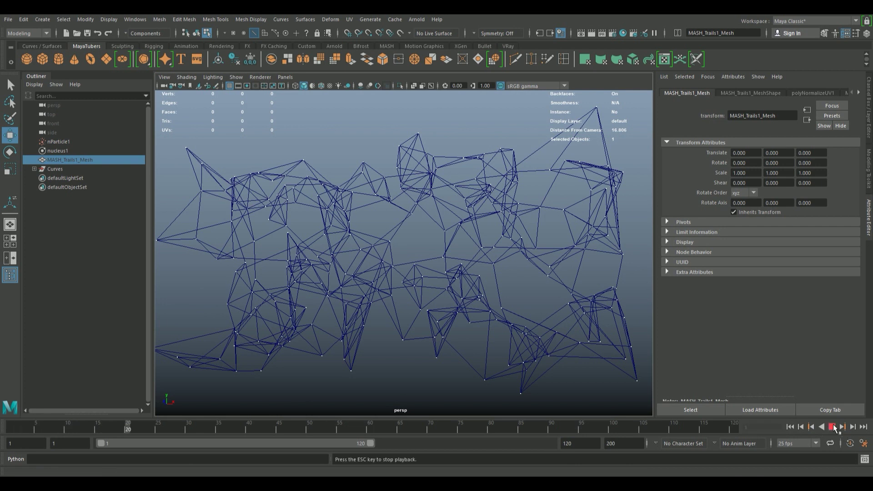
{"action": "left_click", "coordinate": [833, 427]}
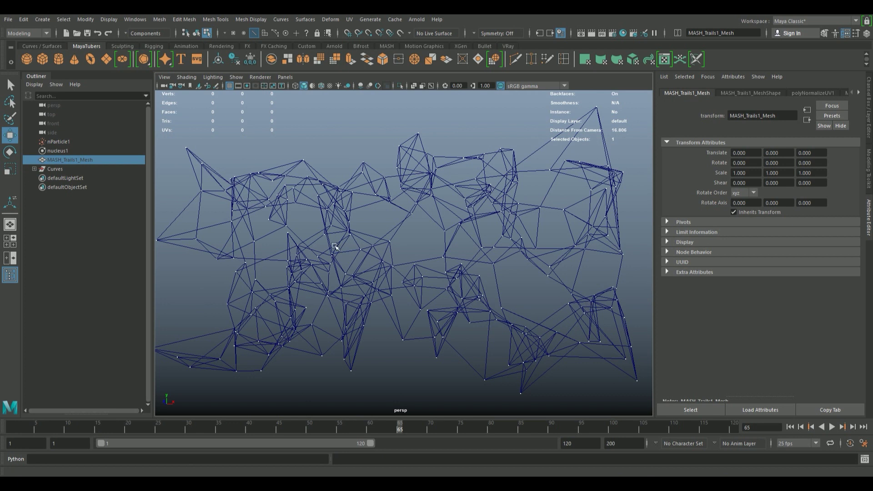
{"action": "left_click_drag", "start_coordinate": [588, 308], "coordinate": [356, 260], "text": "alt"}
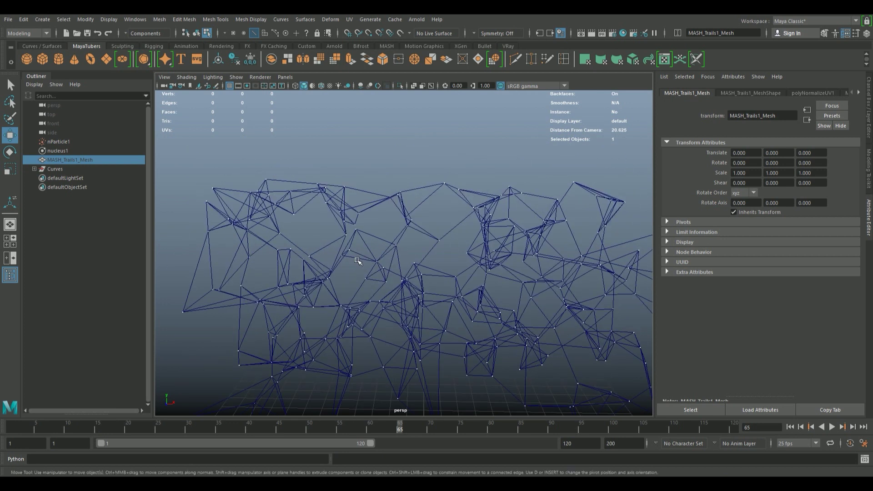
{"action": "left_click_drag", "start_coordinate": [399, 199], "coordinate": [372, 176], "text": "alt"}
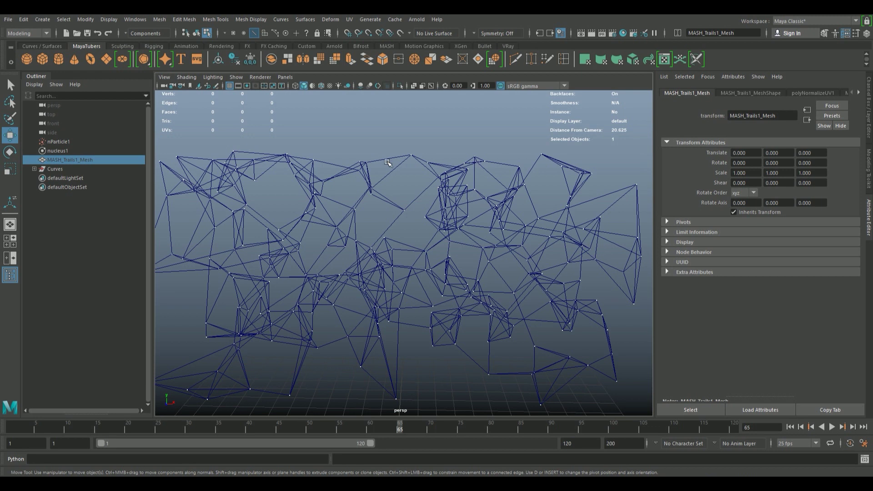
Step: Select duplicatedCurve542, frame it, and inspect its end control points
{"action": "right_click", "coordinate": [388, 162]}
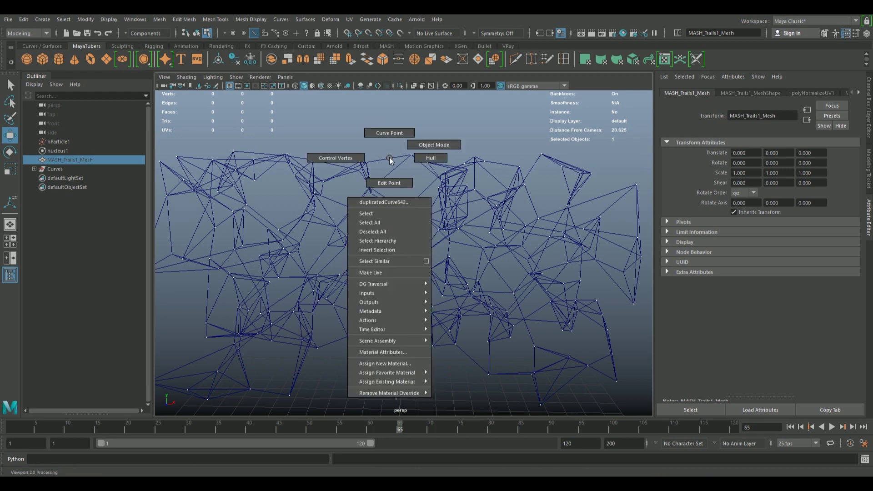
{"action": "left_click", "coordinate": [197, 34]}
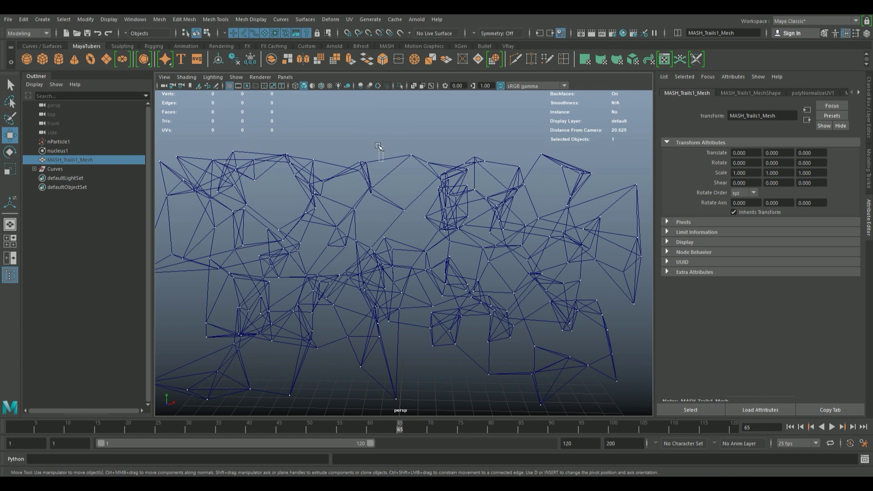
{"action": "left_click", "coordinate": [381, 160]}
{"action": "key", "text": "f"}
{"action": "scroll", "coordinate": [479, 201], "scroll_direction": "down", "scroll_amount": 3}
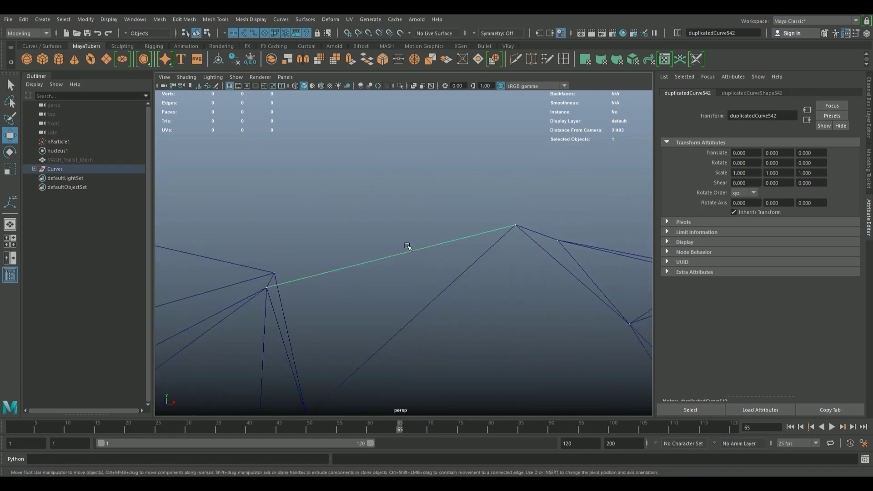
{"action": "right_click_drag", "start_coordinate": [408, 251], "coordinate": [367, 253]}
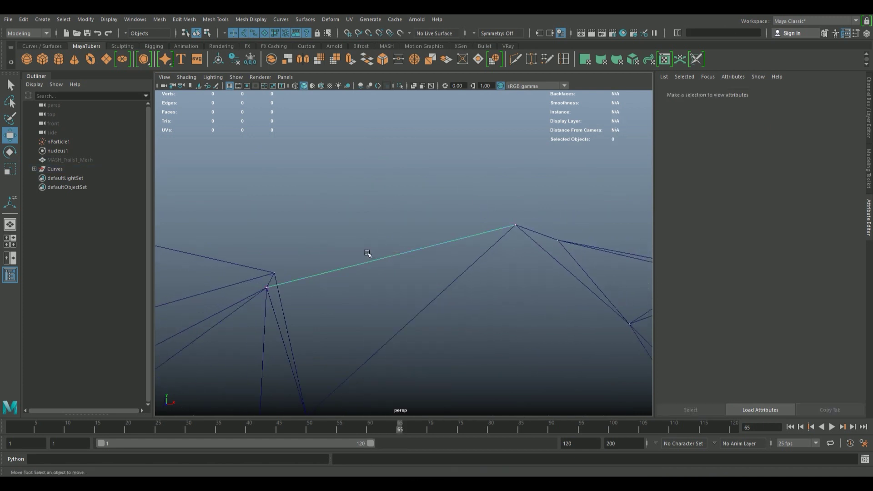
{"action": "left_click_drag", "start_coordinate": [248, 268], "coordinate": [285, 314]}
{"action": "left_click_drag", "start_coordinate": [473, 202], "coordinate": [555, 279]}
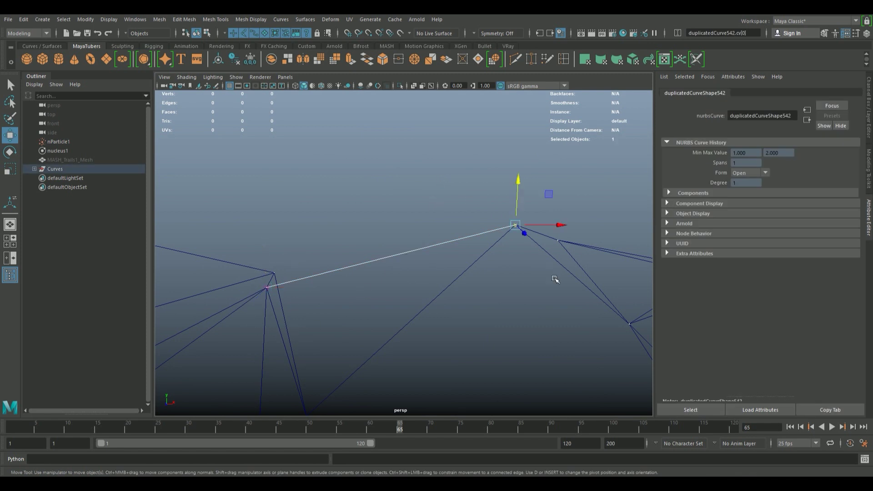
{"action": "left_click_drag", "start_coordinate": [247, 248], "coordinate": [287, 312]}
{"action": "left_click_drag", "start_coordinate": [480, 200], "coordinate": [538, 255]}
{"action": "mouse_move", "coordinate": [456, 238]}
{"action": "left_mouse_down", "text": "alt"}
{"action": "mouse_move", "coordinate": [382, 248]}
{"action": "mouse_move", "coordinate": [388, 224]}
{"action": "left_mouse_up", "text": "alt"}
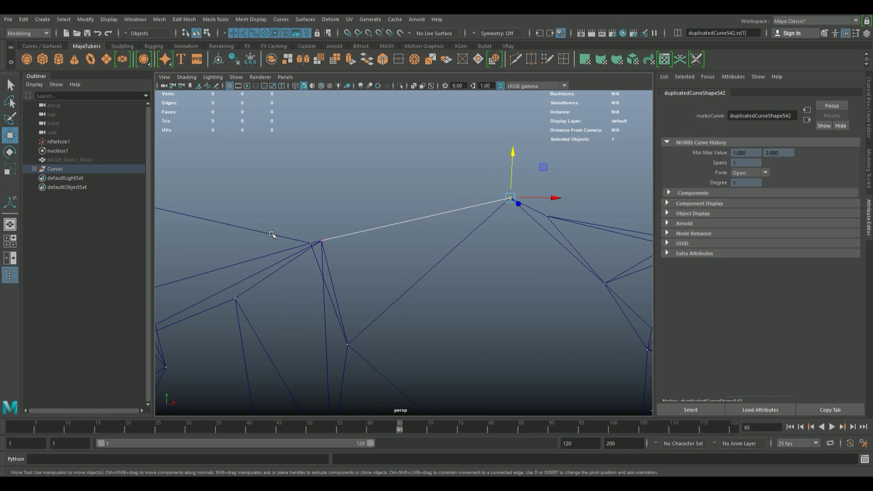
Step: Expand the Curves group, select duplicatedCurve1 through duplicatedCurve662, and frame them
{"action": "left_click", "coordinate": [34, 169]}
{"action": "left_click", "coordinate": [68, 179]}
{"action": "mouse_move", "coordinate": [145, 116]}
{"action": "left_mouse_down"}
{"action": "mouse_move", "coordinate": [158, 320]}
{"action": "mouse_move", "coordinate": [153, 386]}
{"action": "mouse_move", "coordinate": [148, 380]}
{"action": "left_mouse_up"}
{"action": "left_click", "coordinate": [93, 377], "text": "shift"}
{"action": "key", "text": "f"}
{"action": "scroll", "coordinate": [300, 254], "scroll_direction": "up", "scroll_amount": 3}
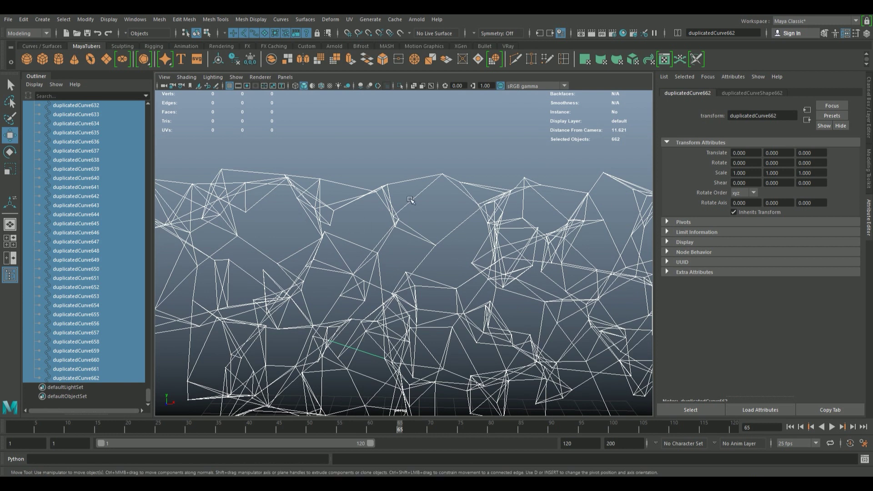
Step: Rebuild all 662 selected curves as degree 3 cubic curves with 6 spans
{"action": "scroll", "coordinate": [411, 198], "scroll_direction": "down", "scroll_amount": 1}
{"action": "scroll", "coordinate": [400, 181], "scroll_direction": "down", "scroll_amount": 1}
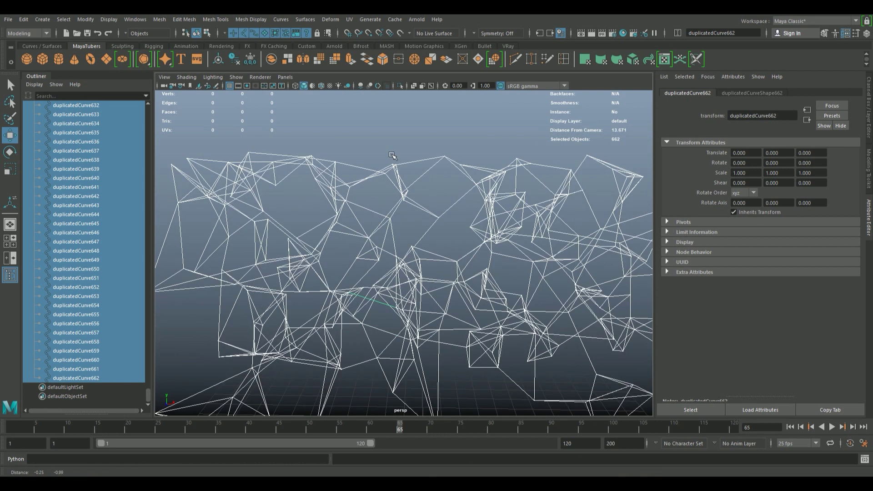
{"action": "left_click", "coordinate": [281, 20]}
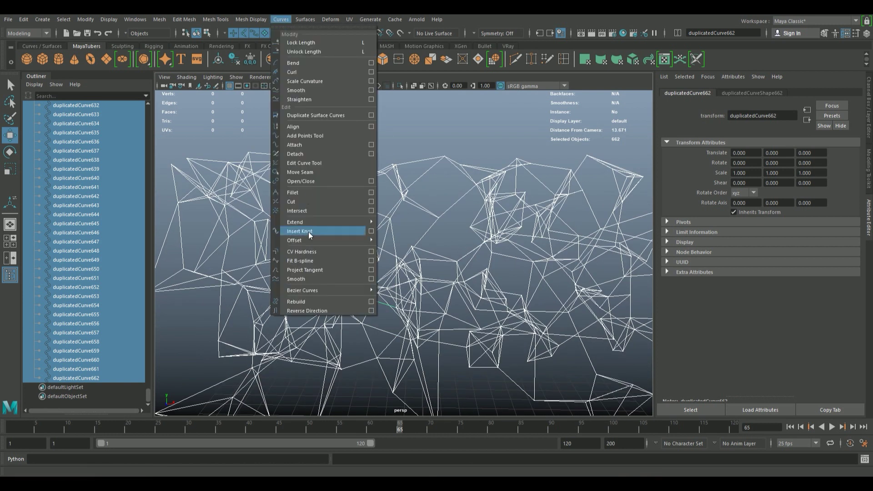
{"action": "left_click", "coordinate": [371, 301]}
{"action": "left_click", "coordinate": [564, 119]}
{"action": "left_click", "coordinate": [587, 129]}
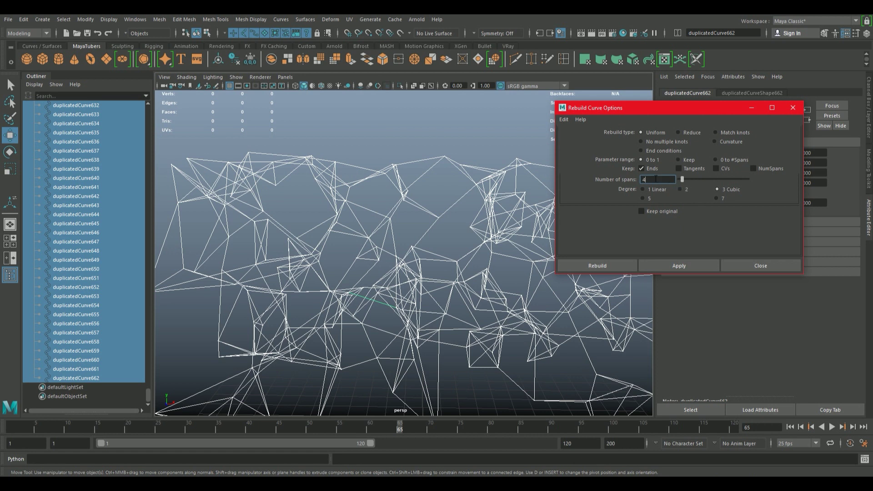
{"action": "type", "text": "6"}
{"action": "left_click", "coordinate": [622, 261]}
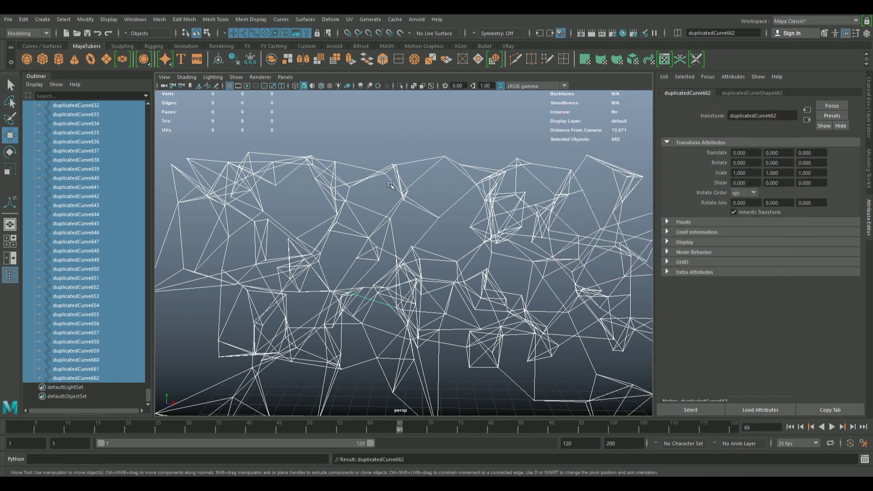
{"action": "left_click", "coordinate": [407, 164]}
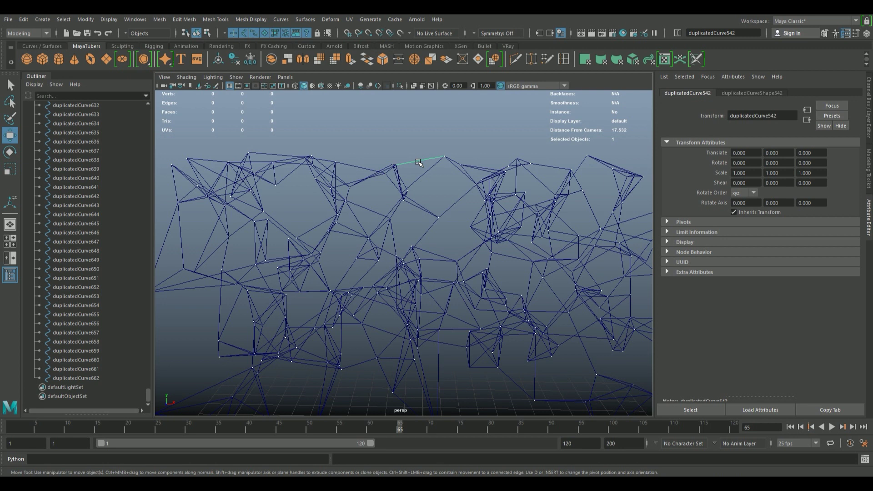
{"action": "right_click_drag", "start_coordinate": [418, 163], "coordinate": [369, 157]}
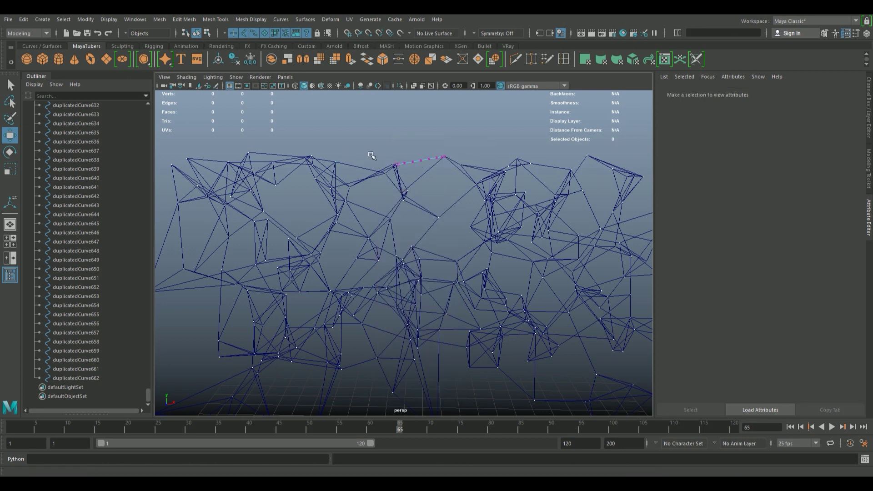
{"action": "scroll", "coordinate": [386, 153], "scroll_direction": "up", "scroll_amount": 1}
{"action": "left_click_drag", "start_coordinate": [385, 153], "coordinate": [452, 162]}
{"action": "key", "text": "f"}
{"action": "scroll", "coordinate": [370, 236], "scroll_direction": "down", "scroll_amount": 2}
{"action": "left_click_drag", "start_coordinate": [347, 240], "coordinate": [419, 301]}
{"action": "mouse_move", "coordinate": [415, 227]}
{"action": "left_mouse_down"}
{"action": "mouse_move", "coordinate": [401, 193]}
{"action": "mouse_move", "coordinate": [415, 229]}
{"action": "left_mouse_up"}
{"action": "key", "text": "ctrl+z"}
{"action": "scroll", "coordinate": [518, 352], "scroll_direction": "down", "scroll_amount": 3}
{"action": "scroll", "coordinate": [468, 355], "scroll_direction": "down", "scroll_amount": 2}
{"action": "middle_click_drag", "start_coordinate": [469, 355], "coordinate": [469, 288], "text": "alt"}
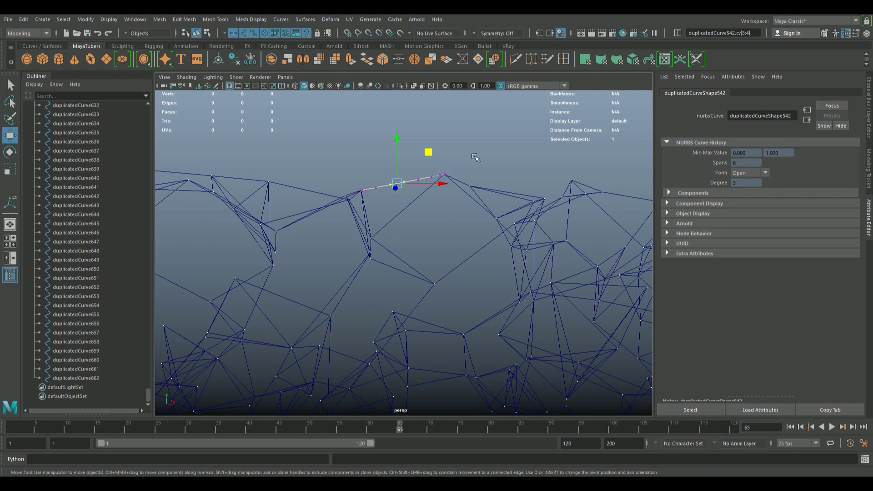
{"action": "mouse_move", "coordinate": [487, 226]}
{"action": "left_mouse_down", "text": "alt"}
{"action": "mouse_move", "coordinate": [467, 250]}
{"action": "mouse_move", "coordinate": [409, 220]}
{"action": "left_mouse_up", "text": "alt"}
{"action": "left_click", "coordinate": [267, 146]}
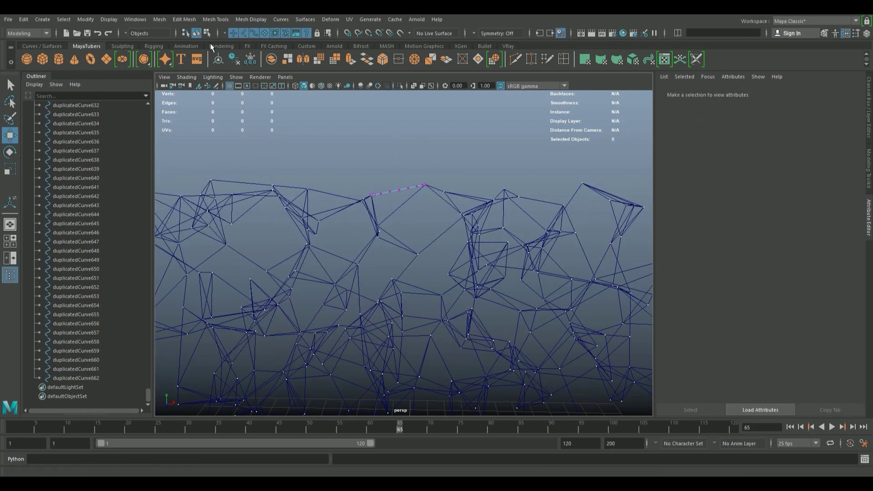
{"action": "left_click", "coordinate": [205, 33]}
{"action": "scroll", "coordinate": [390, 243], "scroll_direction": "down", "scroll_amount": 2}
{"action": "scroll", "coordinate": [415, 203], "scroll_direction": "down", "scroll_amount": 2}
{"action": "scroll", "coordinate": [455, 223], "scroll_direction": "down", "scroll_amount": 2}
{"action": "mouse_move", "coordinate": [454, 223]}
{"action": "left_mouse_down", "text": "alt"}
{"action": "mouse_move", "coordinate": [452, 235]}
{"action": "mouse_move", "coordinate": [616, 302]}
{"action": "left_mouse_up", "text": "alt"}
{"action": "left_click", "coordinate": [789, 427]}
{"action": "left_click", "coordinate": [832, 427]}
Step: Stop playback at frame 23, return to object selection, and switch to the FX menu set
{"action": "left_click", "coordinate": [831, 427]}
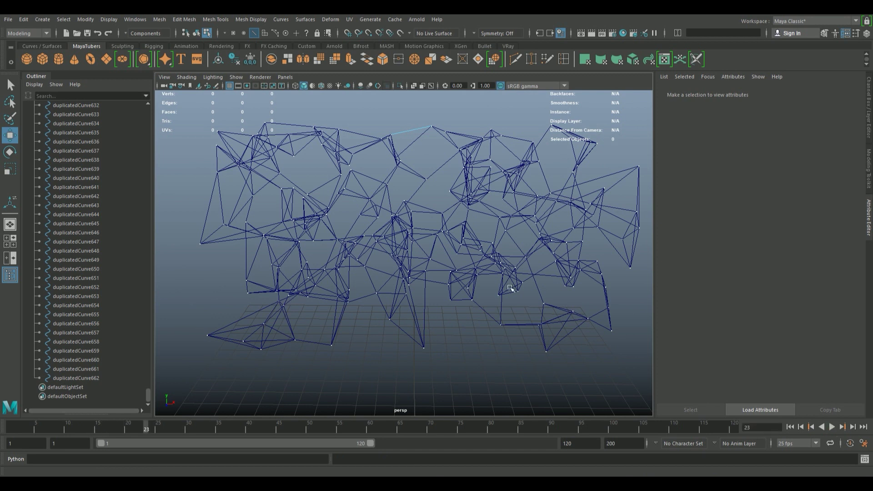
{"action": "left_click", "coordinate": [196, 33]}
{"action": "scroll", "coordinate": [409, 245], "scroll_direction": "down", "scroll_amount": 2}
{"action": "scroll", "coordinate": [409, 245], "scroll_direction": "down", "scroll_amount": 1}
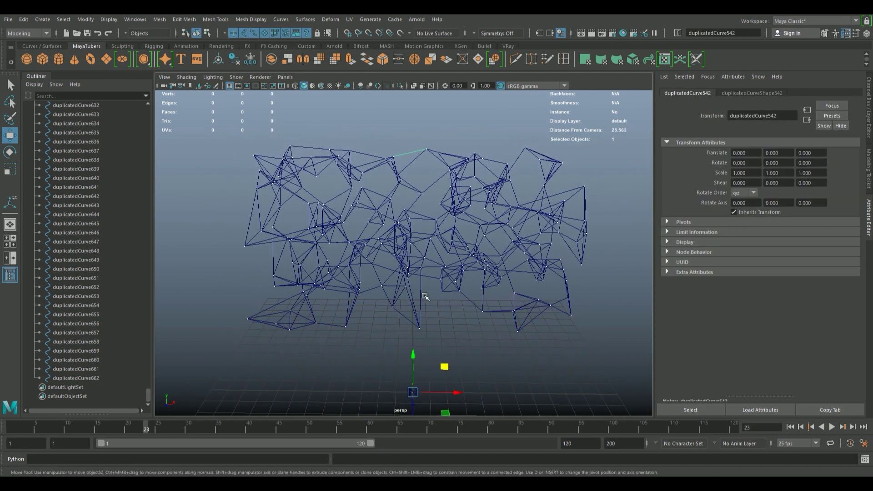
{"action": "left_click", "coordinate": [36, 33]}
{"action": "left_click", "coordinate": [40, 70]}
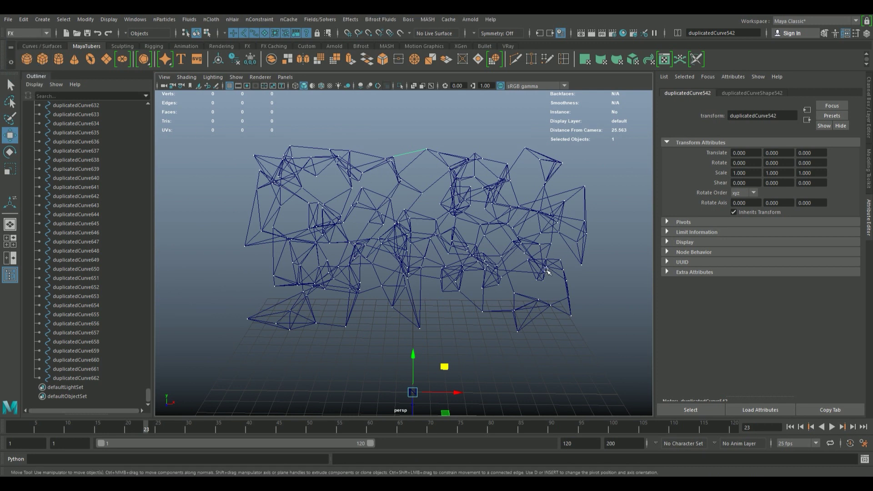
Step: Select curves duplicatedCurve1 through duplicatedCurve662 in the Outliner
{"action": "left_click", "coordinate": [77, 378]}
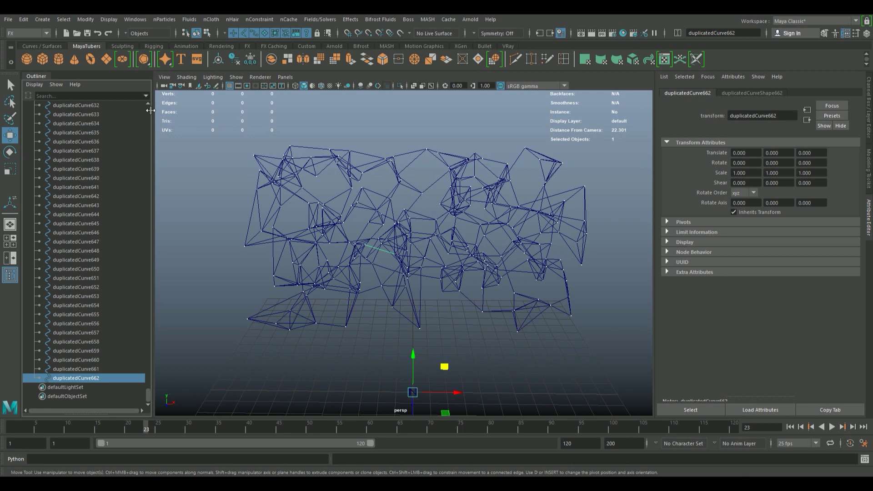
{"action": "scroll", "coordinate": [149, 108], "scroll_direction": "up", "scroll_amount": 10}
{"action": "left_click_drag", "start_coordinate": [148, 332], "coordinate": [154, 118]}
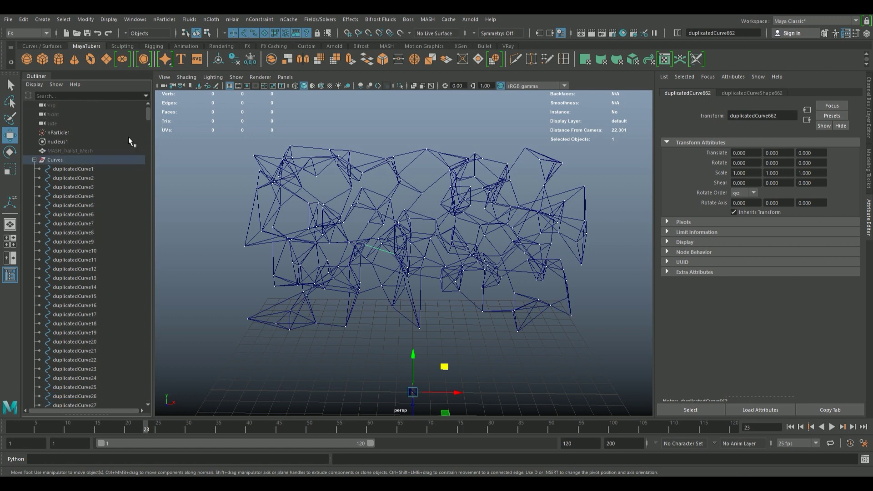
{"action": "left_click", "coordinate": [74, 169]}
{"action": "left_click_drag", "start_coordinate": [146, 113], "coordinate": [150, 389]}
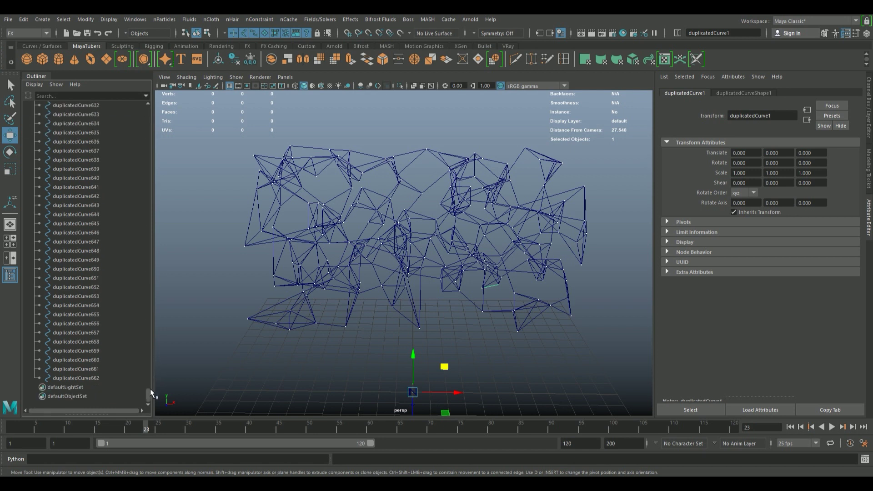
{"action": "left_click", "coordinate": [84, 377], "text": "shift"}
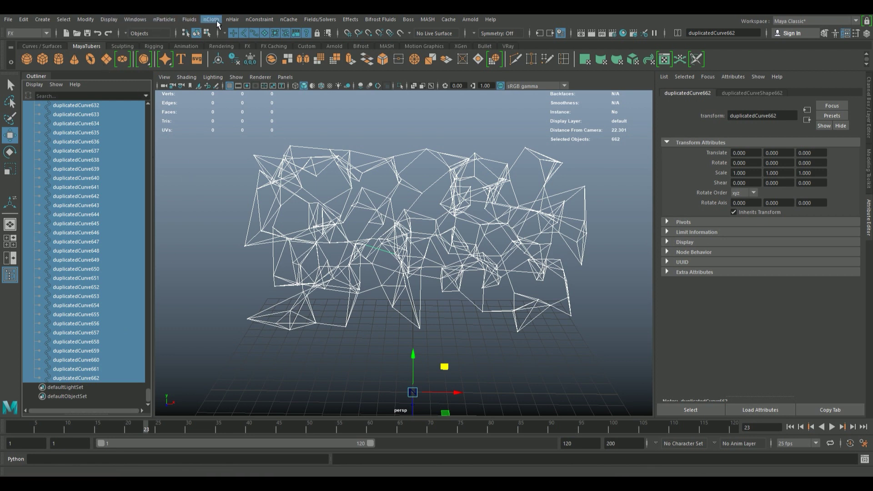
Step: Assign the curves to a new hair system and inspect the resulting follicles and output curves
{"action": "left_click", "coordinate": [233, 21]}
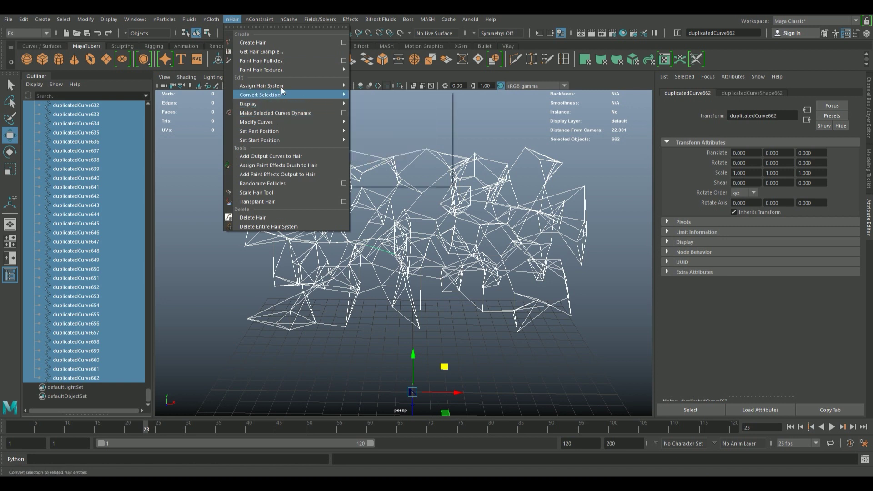
{"action": "mouse_move", "coordinate": [261, 86]}
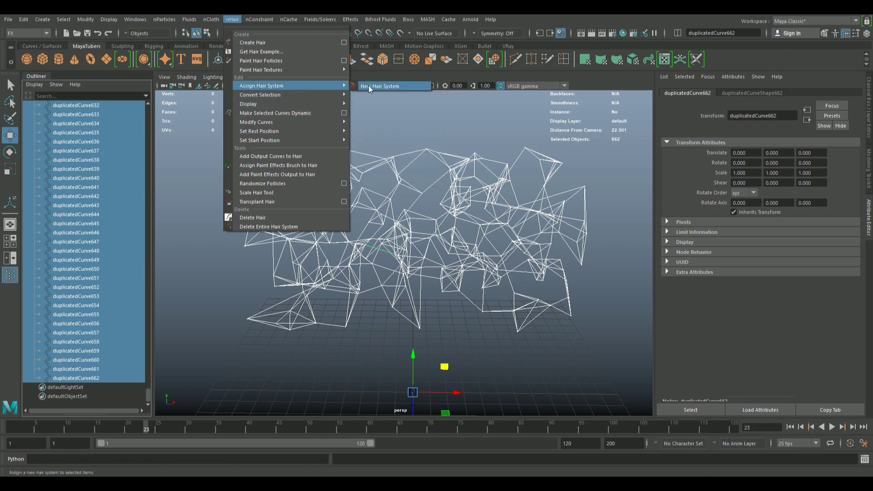
{"action": "left_click", "coordinate": [368, 86]}
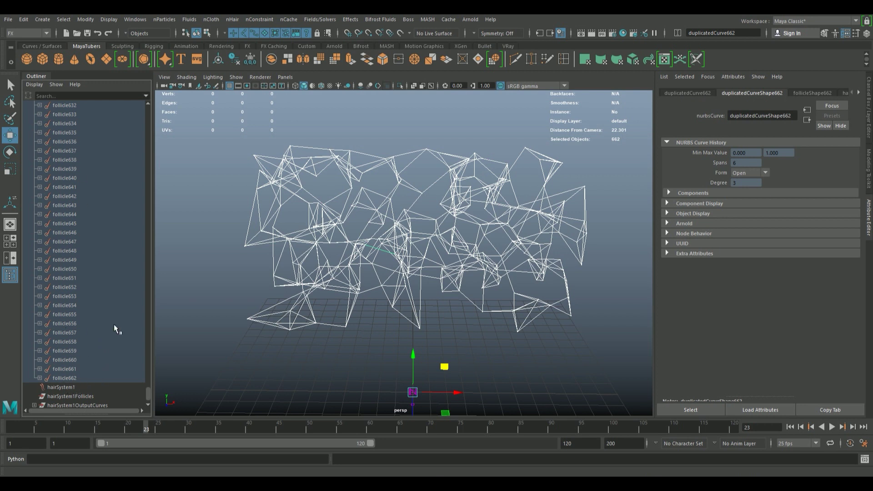
{"action": "left_click", "coordinate": [73, 277]}
{"action": "scroll", "coordinate": [119, 389], "scroll_direction": "down", "scroll_amount": 1}
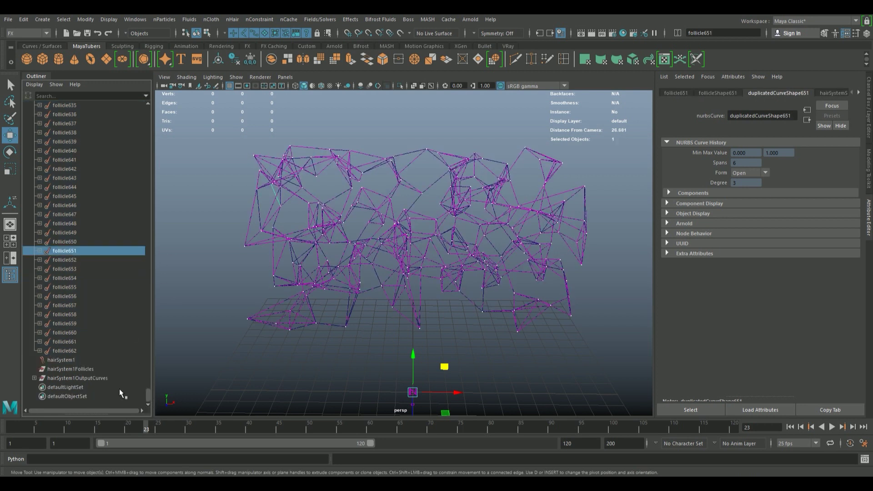
{"action": "left_click", "coordinate": [72, 360]}
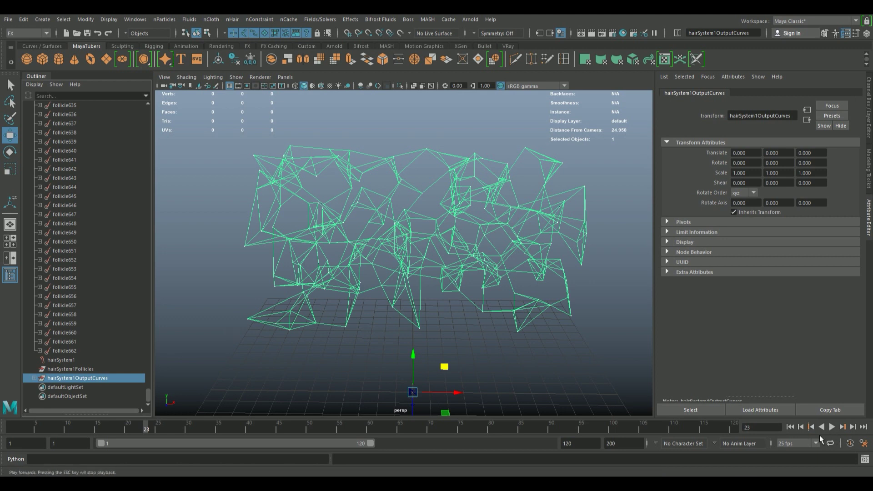
Step: Play the hair simulation to frame 96, select hairSystem1, and rewind to frame 1
{"action": "left_click", "coordinate": [790, 427]}
{"action": "left_click", "coordinate": [833, 427]}
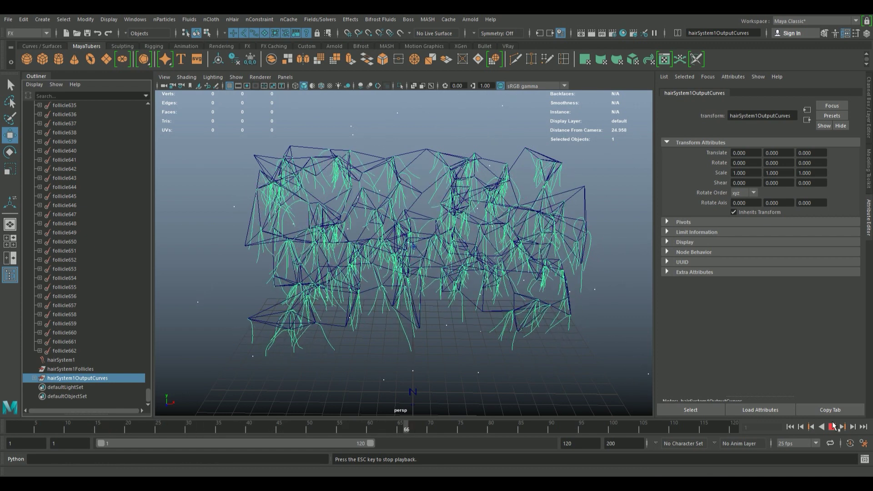
{"action": "left_click", "coordinate": [832, 426]}
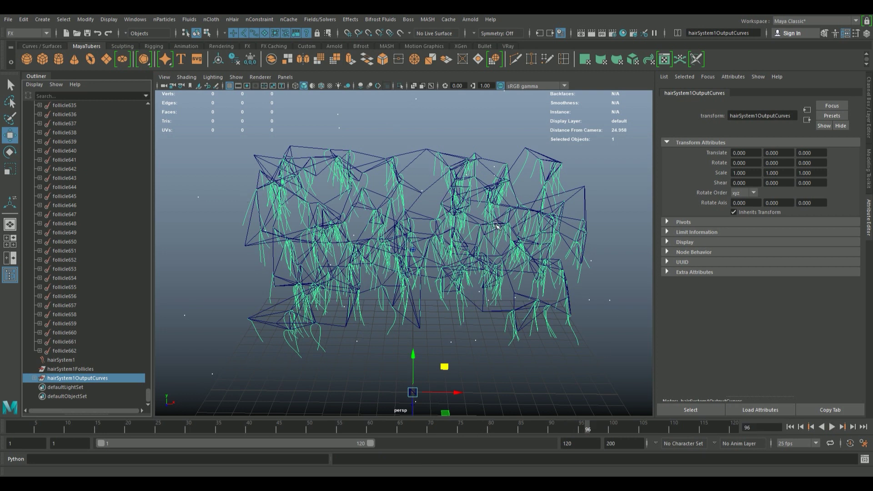
{"action": "left_click", "coordinate": [67, 361]}
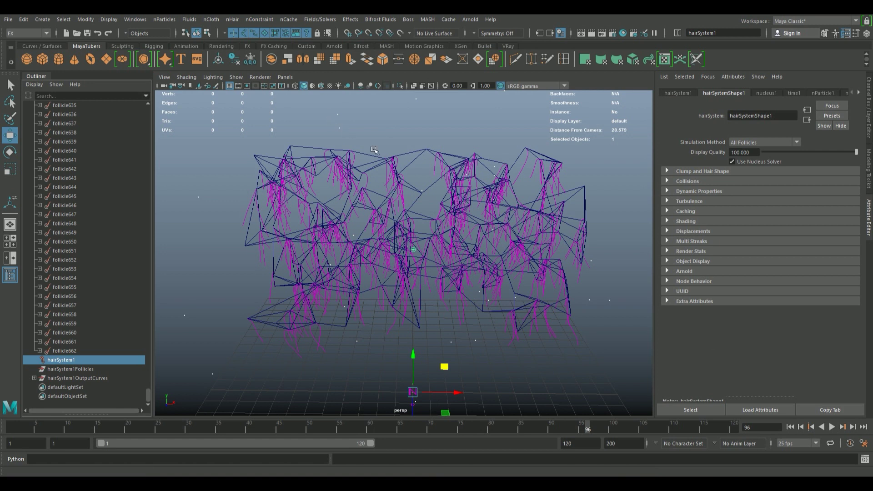
{"action": "left_click", "coordinate": [790, 428]}
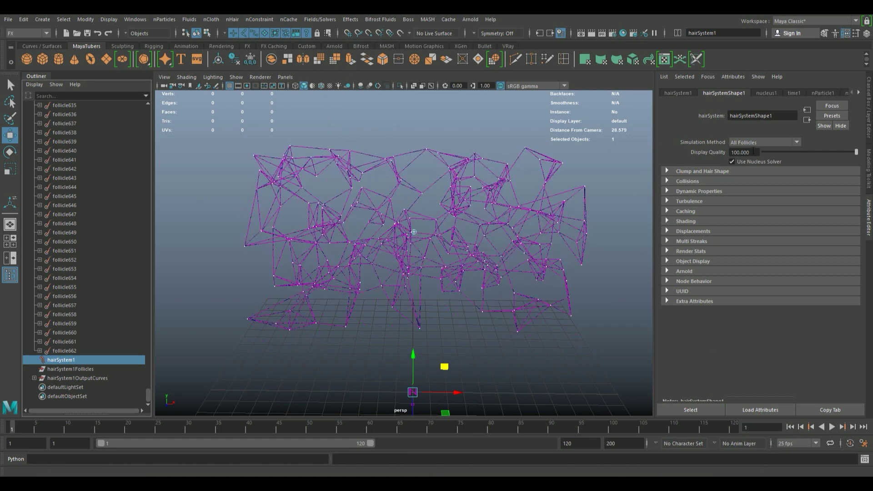
Step: Turn Collide off on hairSystem1, replay to frame 76, and rewind to frame 1
{"action": "left_click", "coordinate": [801, 179]}
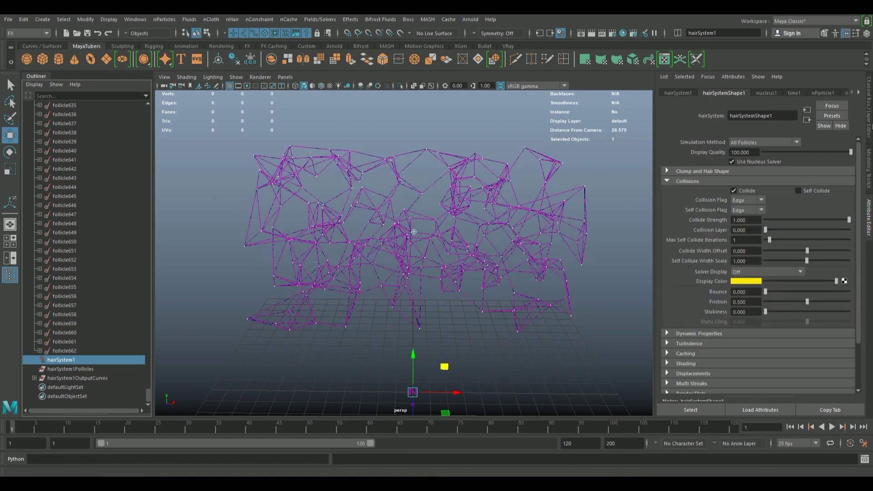
{"action": "left_click", "coordinate": [868, 132]}
{"action": "left_click", "coordinate": [838, 196]}
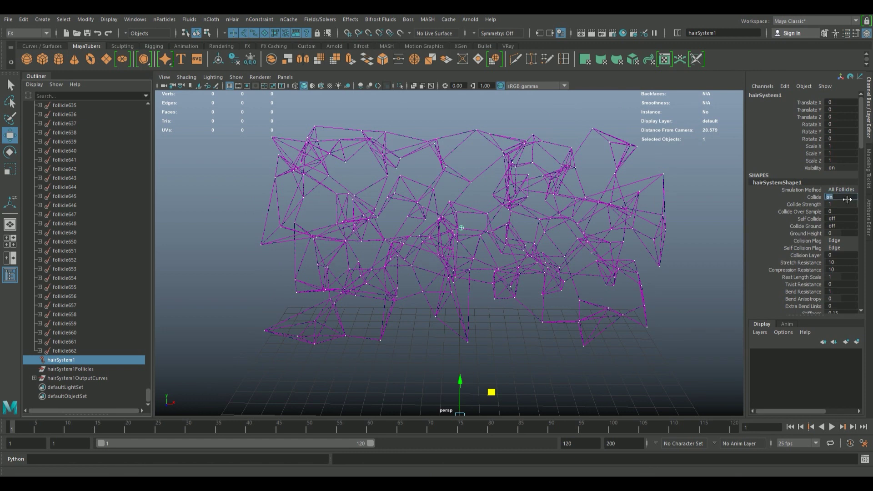
{"action": "left_click", "coordinate": [831, 426]}
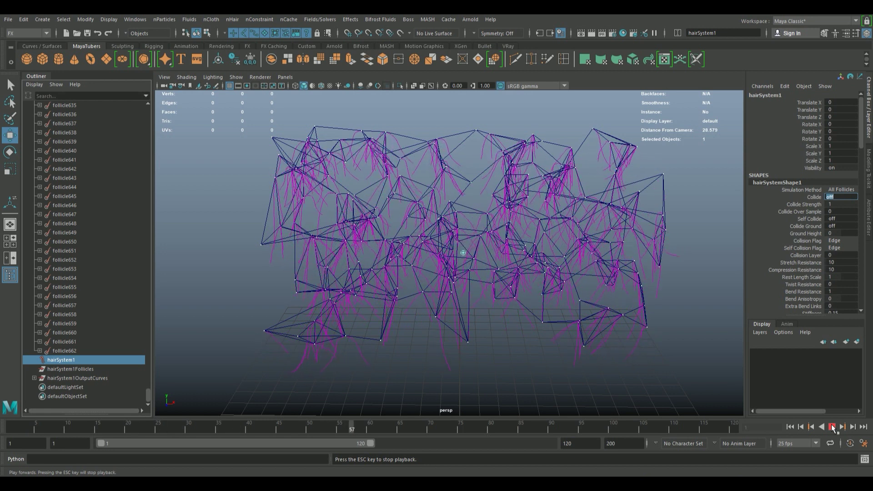
{"action": "left_click", "coordinate": [831, 426]}
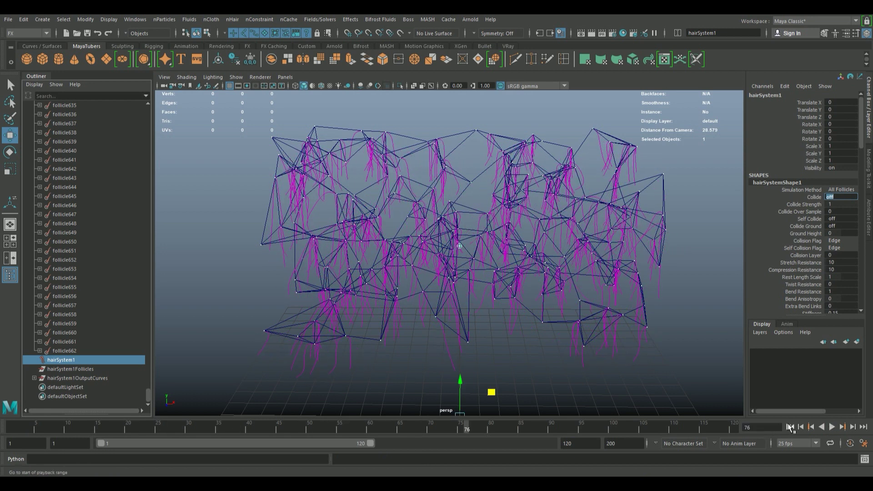
{"action": "left_click", "coordinate": [789, 426]}
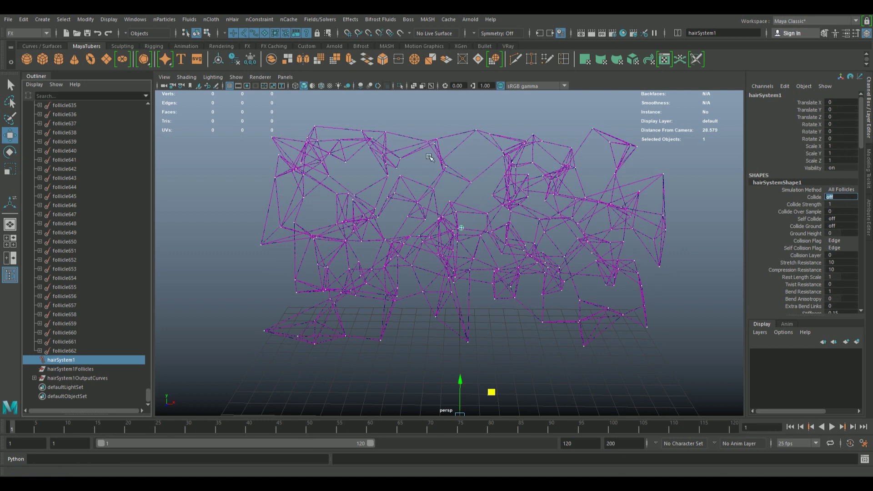
Step: Set Point Lock to No Attach on follicle1 through follicle662
{"action": "left_click", "coordinate": [66, 351]}
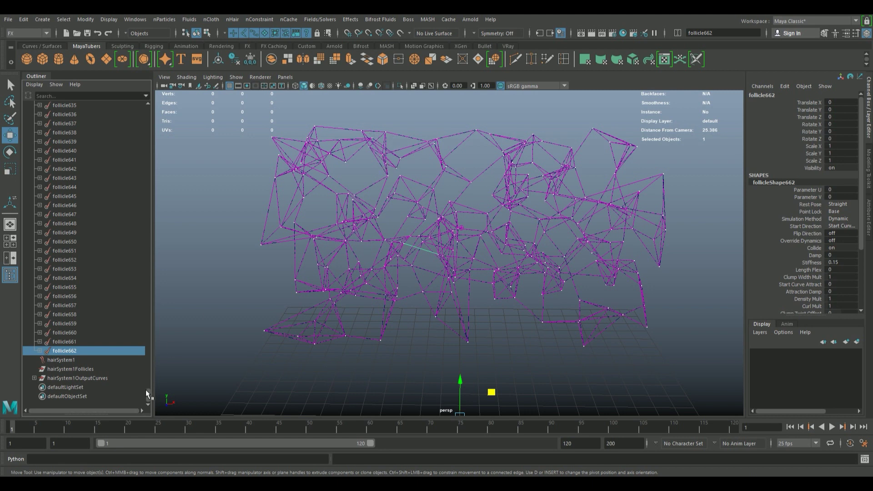
{"action": "left_click_drag", "start_coordinate": [146, 389], "coordinate": [164, 119]}
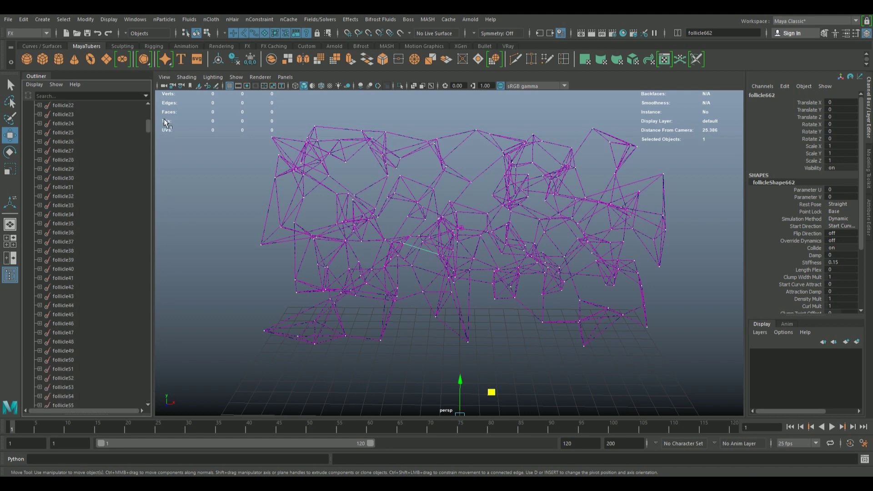
{"action": "scroll", "coordinate": [107, 157], "scroll_direction": "up", "scroll_amount": 10}
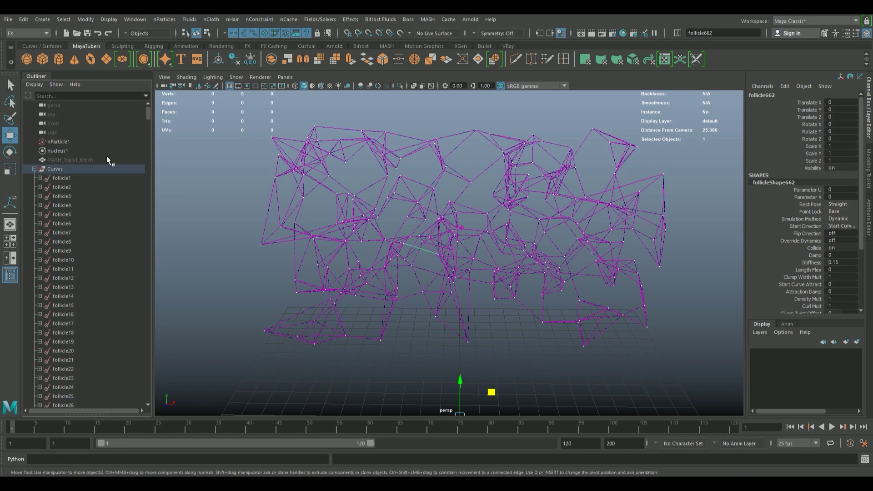
{"action": "left_click", "coordinate": [64, 179], "text": "shift"}
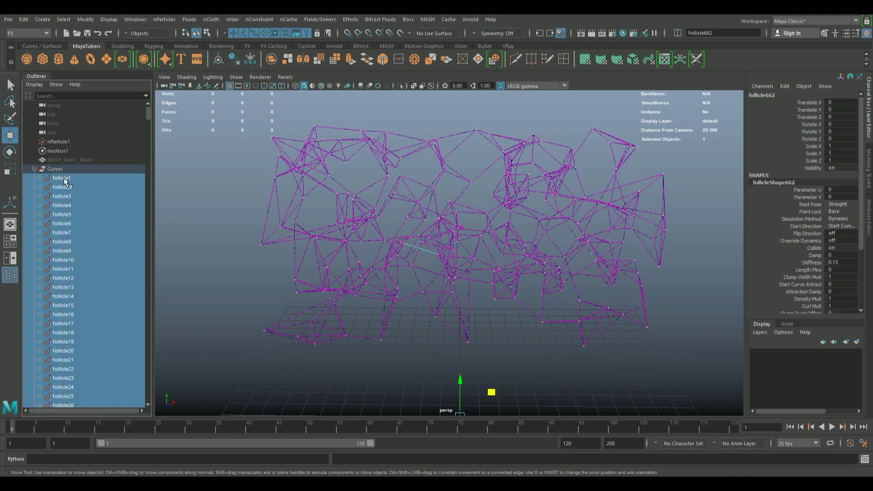
{"action": "left_click", "coordinate": [837, 211]}
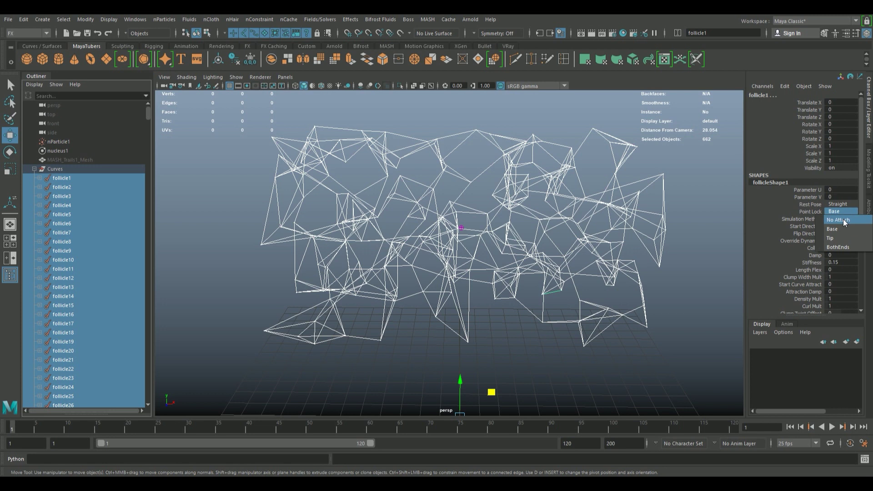
{"action": "left_click", "coordinate": [842, 219]}
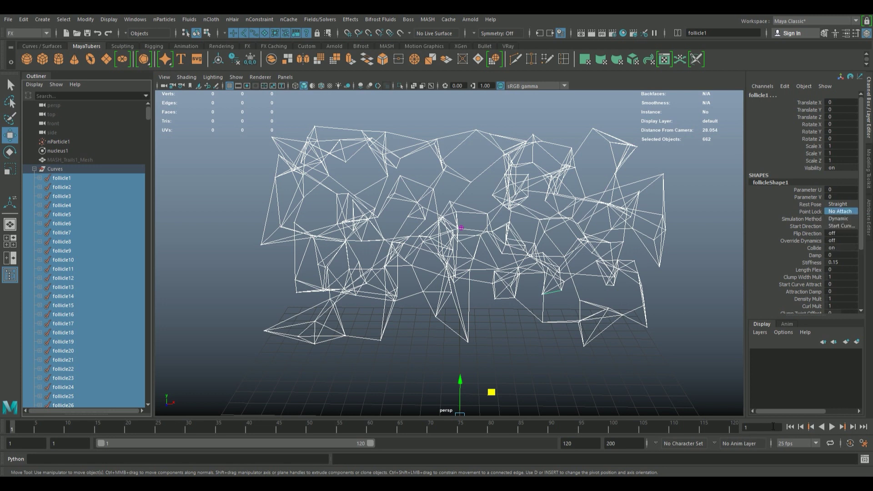
Step: Deselect the follicles and play the simulation to watch the hair fall
{"action": "left_click", "coordinate": [680, 357]}
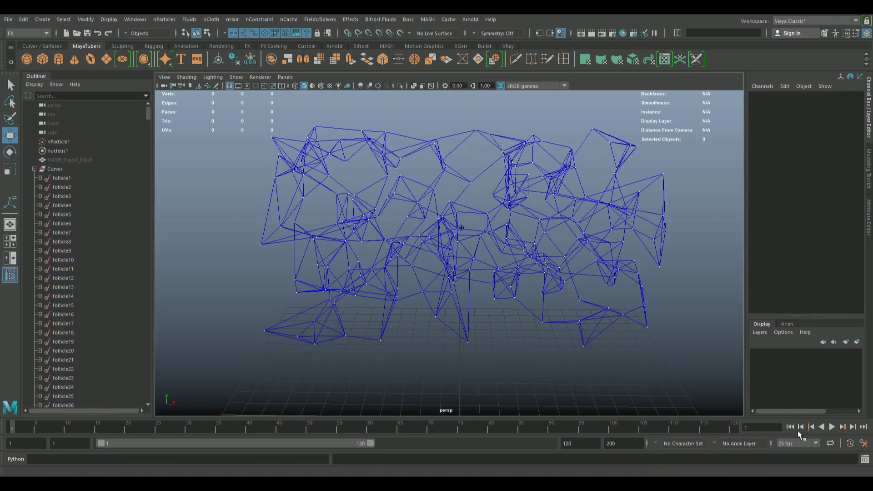
{"action": "left_click", "coordinate": [832, 427]}
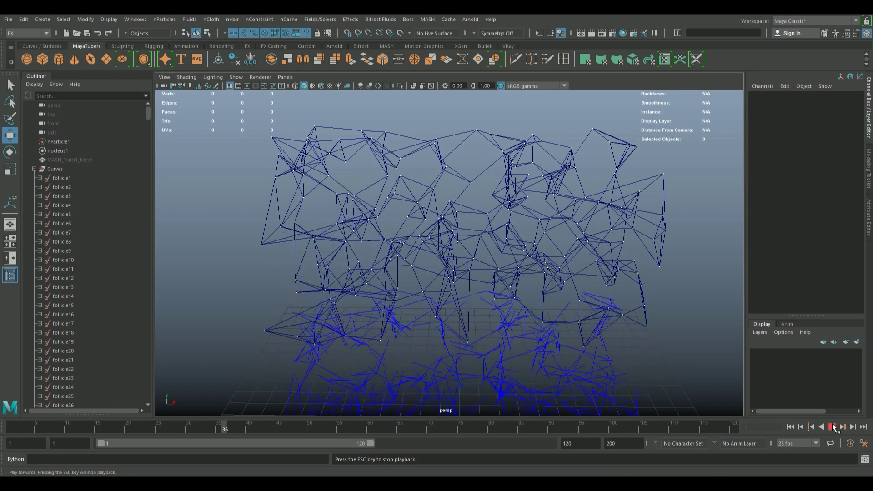
{"action": "left_click", "coordinate": [834, 428]}
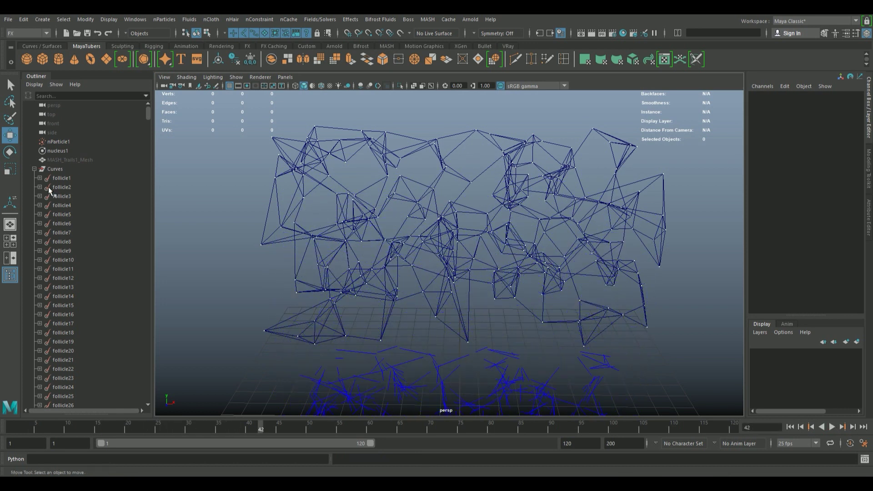
Step: Hide the Curves group, reframe the particles, rewind to frame 1, and collapse Curves
{"action": "left_click", "coordinate": [61, 168]}
{"action": "key", "text": "ctrl+h"}
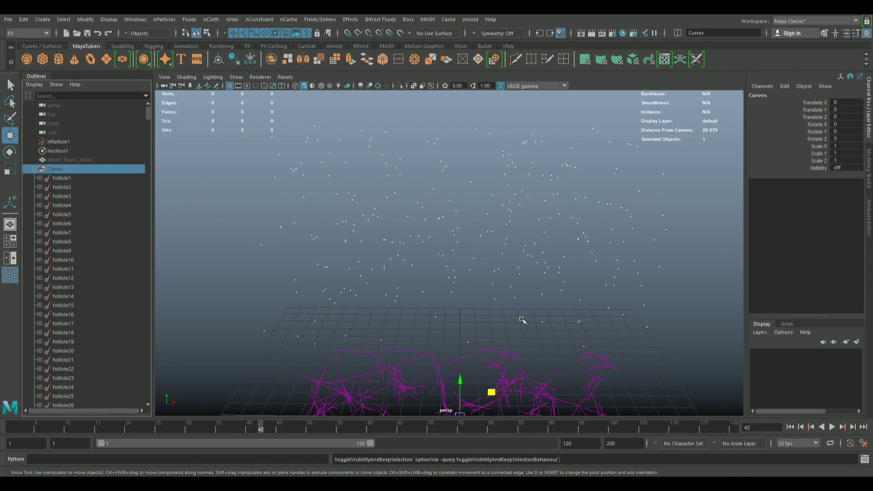
{"action": "mouse_move", "coordinate": [544, 286]}
{"action": "right_mouse_down", "text": "alt"}
{"action": "mouse_move", "coordinate": [518, 243]}
{"action": "mouse_move", "coordinate": [464, 256]}
{"action": "mouse_move", "coordinate": [485, 251]}
{"action": "mouse_move", "coordinate": [463, 271]}
{"action": "right_mouse_up", "text": "alt"}
{"action": "middle_click_drag", "start_coordinate": [463, 271], "coordinate": [461, 286], "text": "alt"}
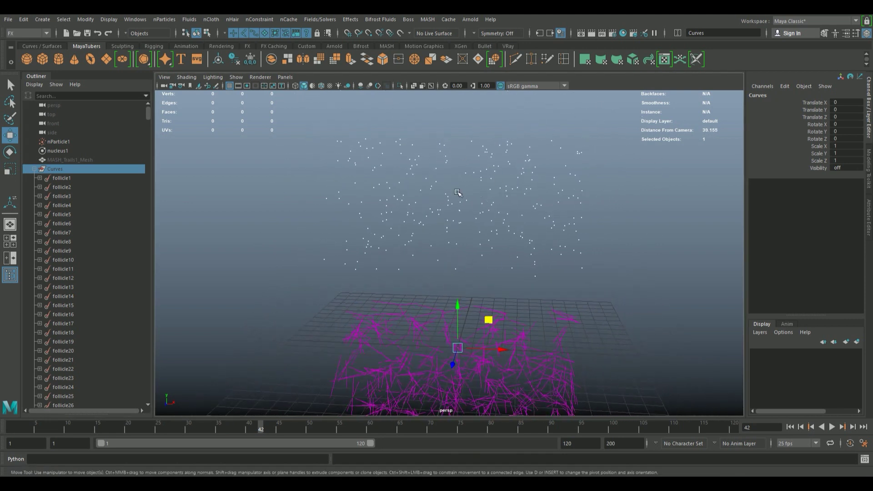
{"action": "mouse_move", "coordinate": [471, 335]}
{"action": "right_mouse_down", "text": "alt"}
{"action": "mouse_move", "coordinate": [432, 247]}
{"action": "mouse_move", "coordinate": [524, 220]}
{"action": "right_mouse_up", "text": "alt"}
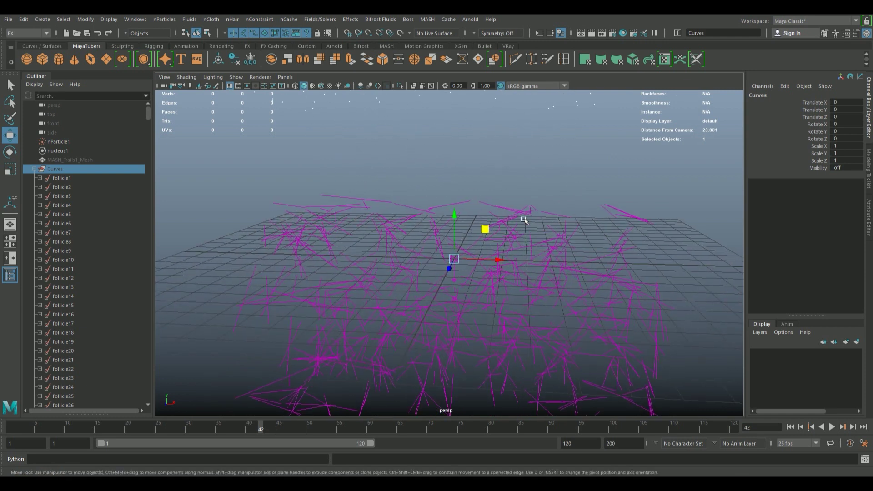
{"action": "mouse_move", "coordinate": [471, 202]}
{"action": "right_mouse_down", "text": "alt"}
{"action": "mouse_move", "coordinate": [565, 208]}
{"action": "mouse_move", "coordinate": [405, 220]}
{"action": "mouse_move", "coordinate": [345, 239]}
{"action": "right_mouse_up", "text": "alt"}
{"action": "middle_click_drag", "start_coordinate": [346, 239], "coordinate": [377, 312], "text": "alt"}
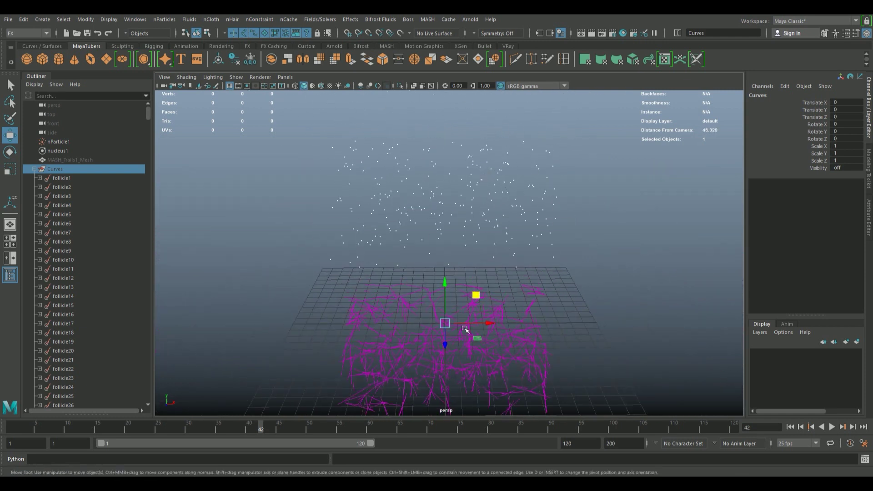
{"action": "left_click", "coordinate": [790, 427]}
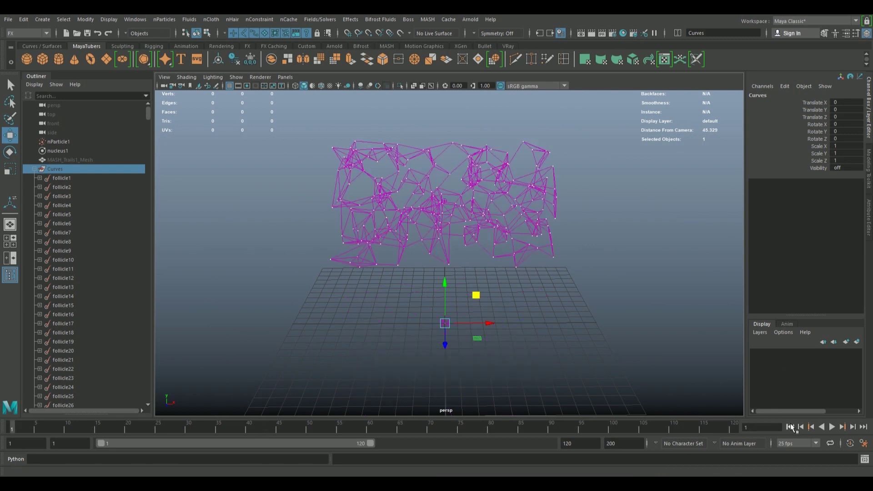
{"action": "left_click", "coordinate": [34, 170]}
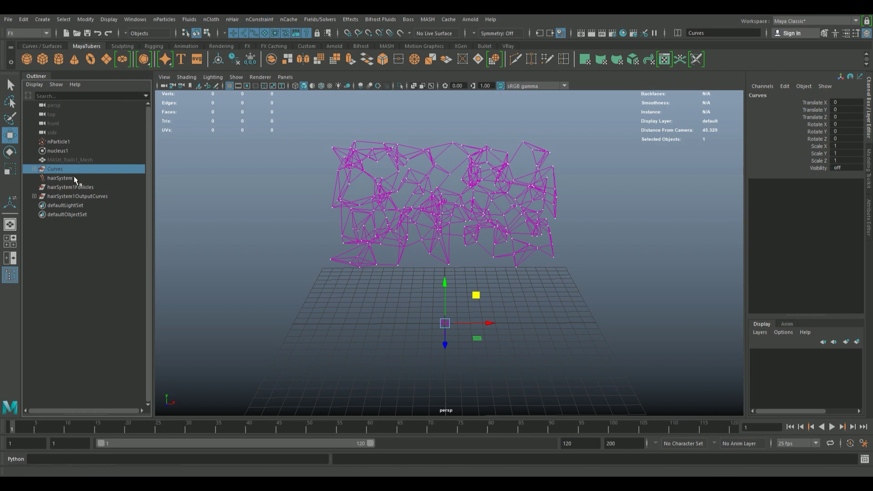
Step: Create a Component to Component constraint between nParticle1 and hairSystem1OutputCurves
{"action": "left_click", "coordinate": [68, 143]}
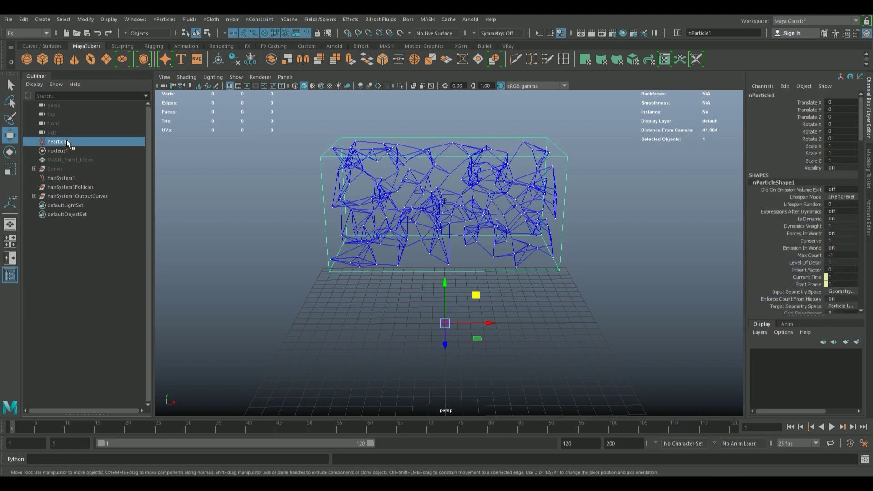
{"action": "left_click", "coordinate": [66, 195], "text": "ctrl"}
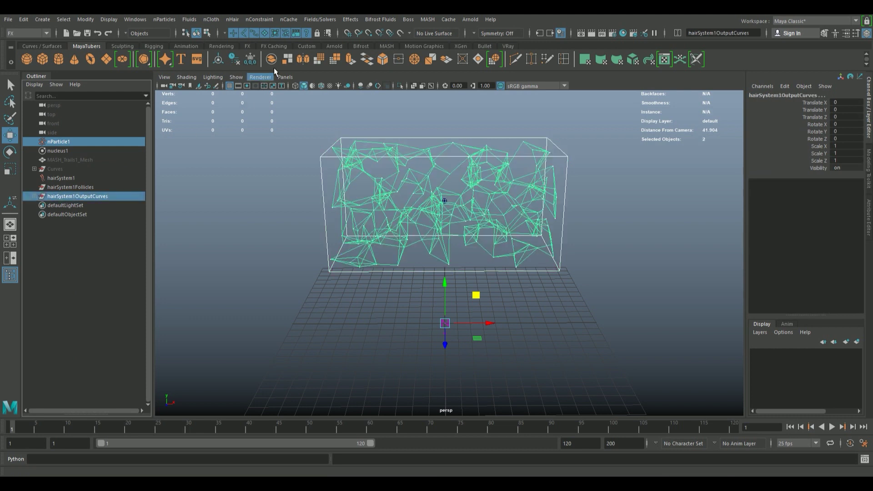
{"action": "left_click", "coordinate": [262, 20]}
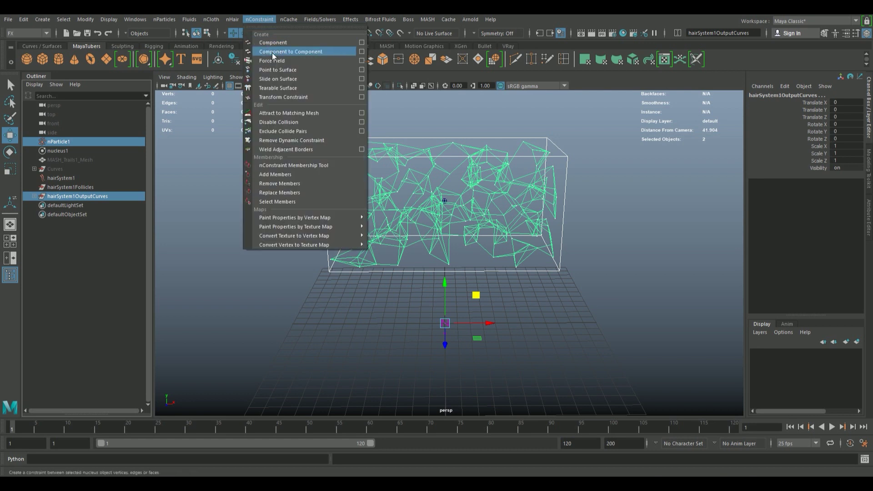
{"action": "left_click", "coordinate": [301, 51]}
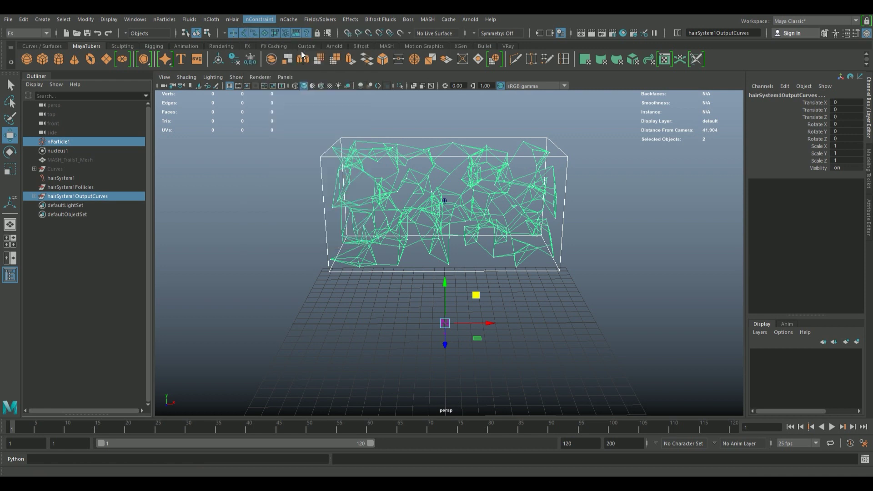
{"action": "mouse_move", "coordinate": [379, 216]}
{"action": "left_mouse_down", "text": "alt"}
{"action": "mouse_move", "coordinate": [421, 262]}
{"action": "mouse_move", "coordinate": [404, 178]}
{"action": "left_mouse_up", "text": "alt"}
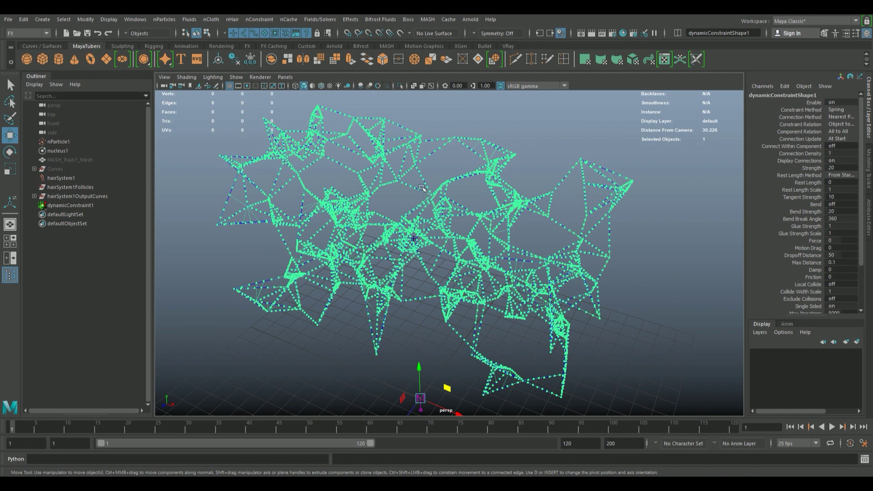
{"action": "mouse_move", "coordinate": [383, 220]}
{"action": "left_mouse_down", "text": "alt"}
{"action": "mouse_move", "coordinate": [454, 178]}
{"action": "mouse_move", "coordinate": [396, 199]}
{"action": "left_mouse_up", "text": "alt"}
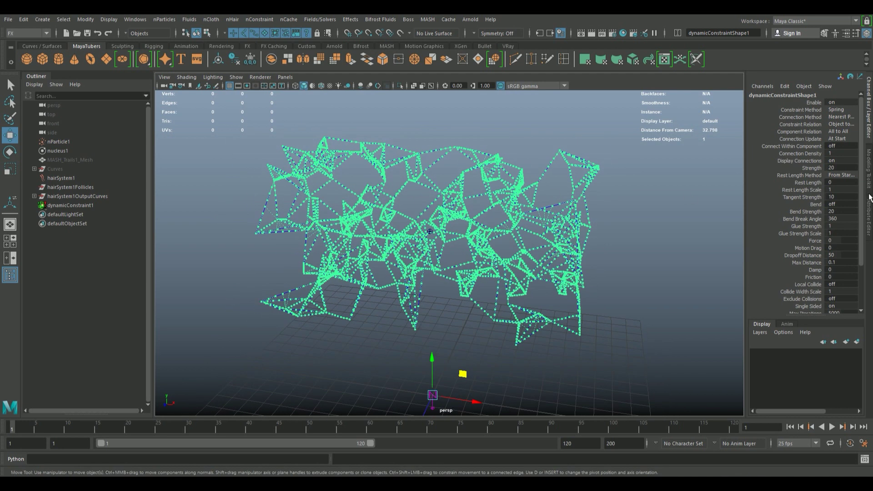
Step: Set dynamicConstraintShape1's connection method to Within Max Distance
{"action": "key", "text": "ctrl+a"}
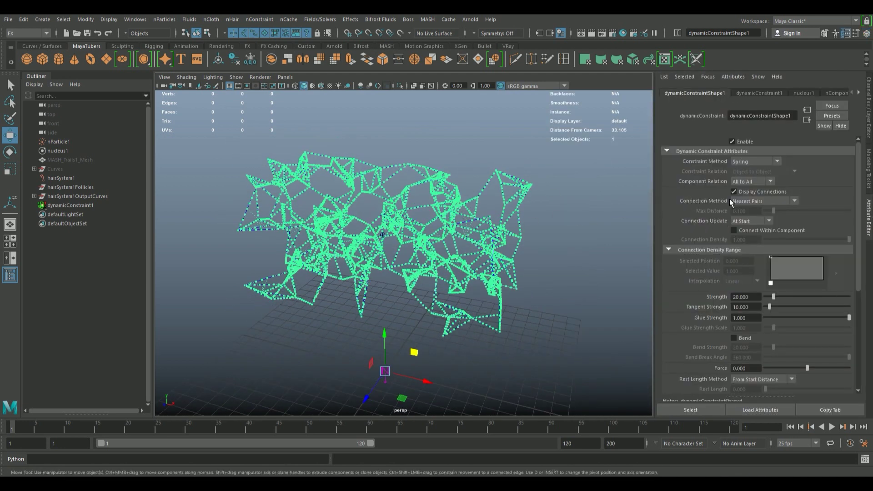
{"action": "left_click", "coordinate": [750, 202]}
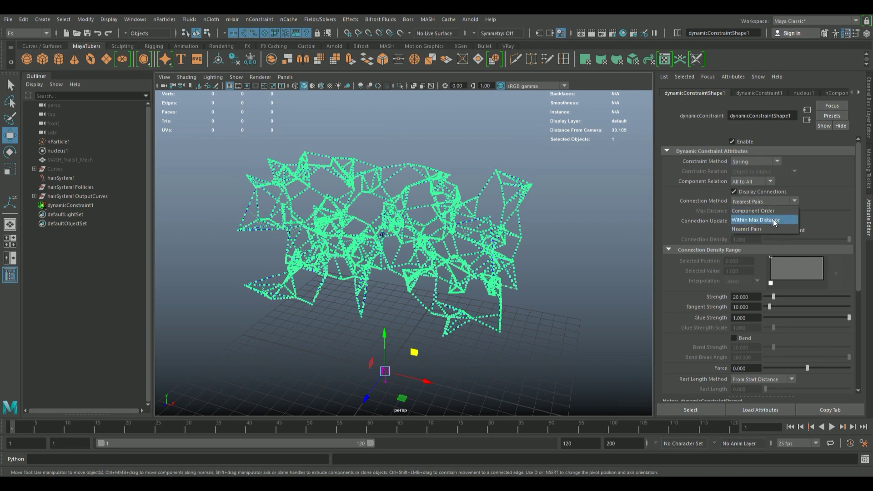
{"action": "left_click", "coordinate": [773, 219]}
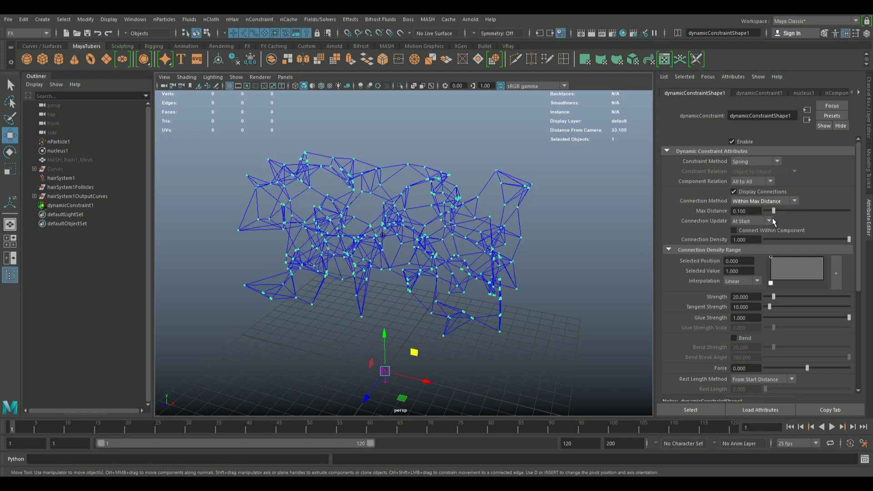
{"action": "right_click_drag", "start_coordinate": [419, 241], "coordinate": [455, 250], "text": "alt"}
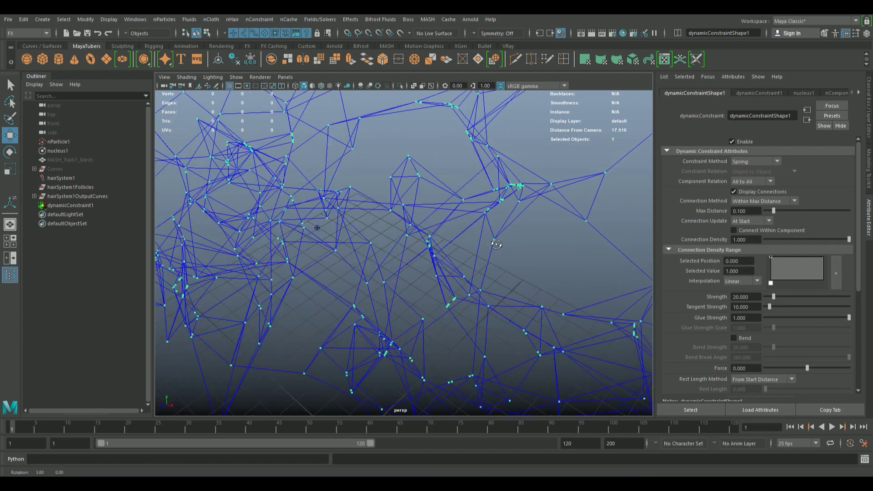
{"action": "mouse_move", "coordinate": [455, 251]}
{"action": "left_mouse_down", "text": "alt"}
{"action": "mouse_move", "coordinate": [418, 281]}
{"action": "mouse_move", "coordinate": [447, 233]}
{"action": "left_mouse_up", "text": "alt"}
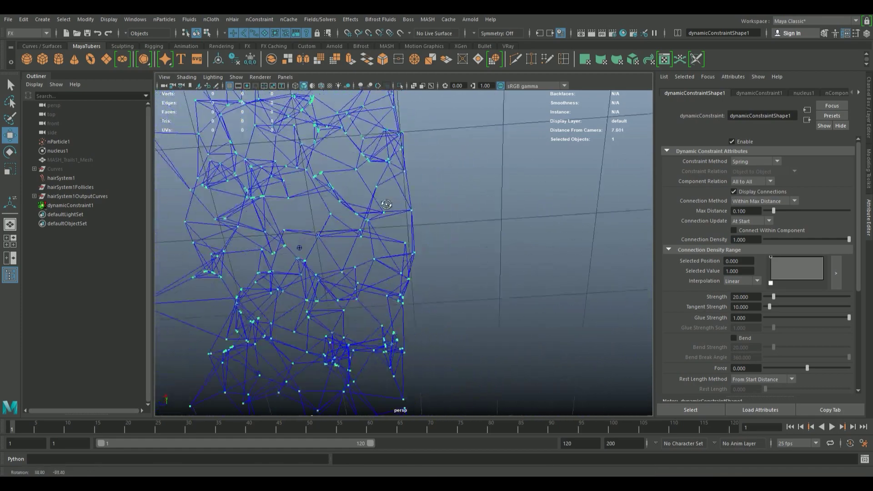
{"action": "right_click_drag", "start_coordinate": [447, 233], "coordinate": [410, 273], "text": "alt"}
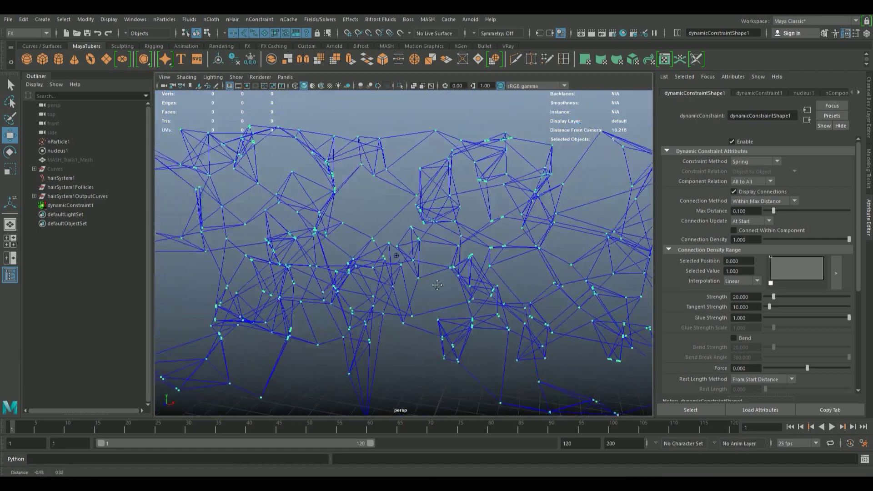
{"action": "mouse_move", "coordinate": [410, 273]}
{"action": "left_mouse_down", "text": "alt"}
{"action": "mouse_move", "coordinate": [384, 259]}
{"action": "mouse_move", "coordinate": [409, 255]}
{"action": "left_mouse_up", "text": "alt"}
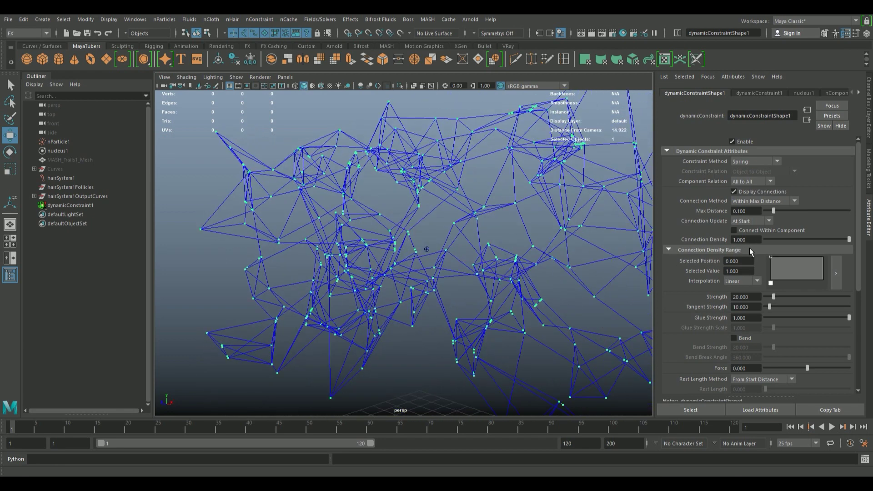
Step: Set Max Distance to 0.125, test-play the simulation, and rewind to frame 1
{"action": "left_click", "coordinate": [751, 210]}
{"action": "type", "text": "0.125"}
{"action": "key", "text": "Return"}
{"action": "left_click_drag", "start_coordinate": [364, 219], "coordinate": [481, 227], "text": "alt"}
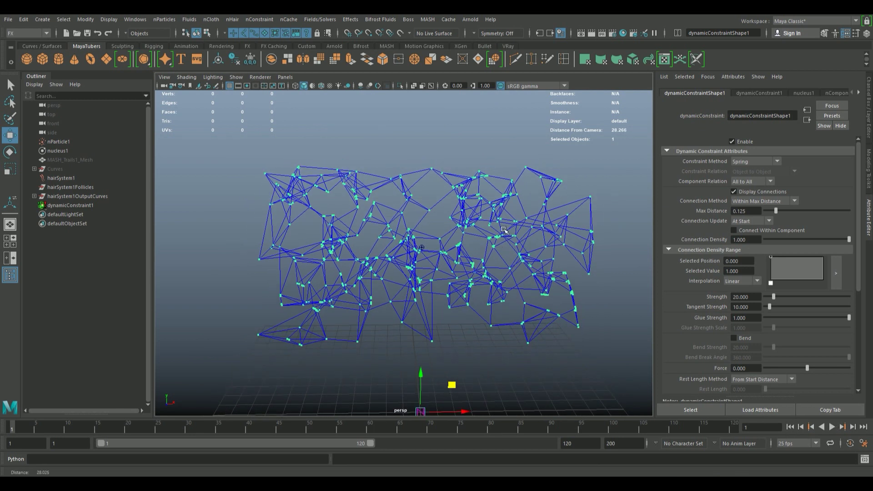
{"action": "left_click", "coordinate": [834, 423]}
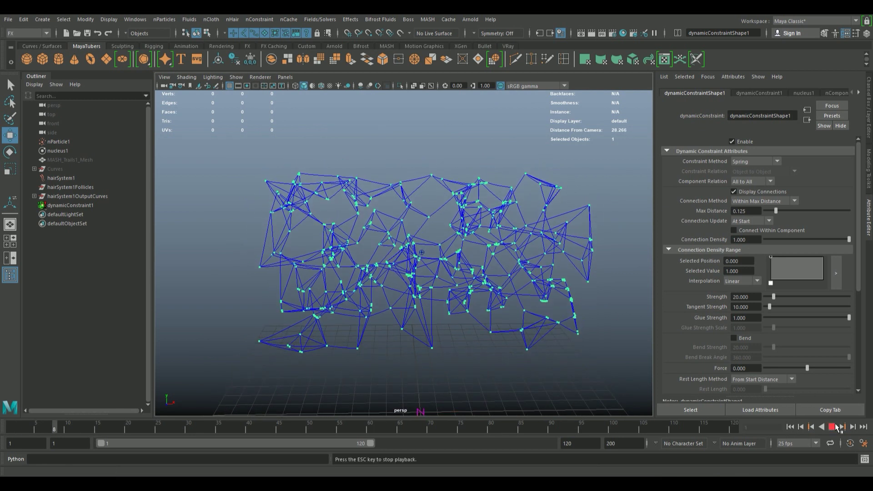
{"action": "left_click", "coordinate": [834, 425]}
{"action": "mouse_move", "coordinate": [559, 339]}
{"action": "left_mouse_down", "text": "alt"}
{"action": "mouse_move", "coordinate": [575, 339]}
{"action": "mouse_move", "coordinate": [410, 237]}
{"action": "left_mouse_up", "text": "alt"}
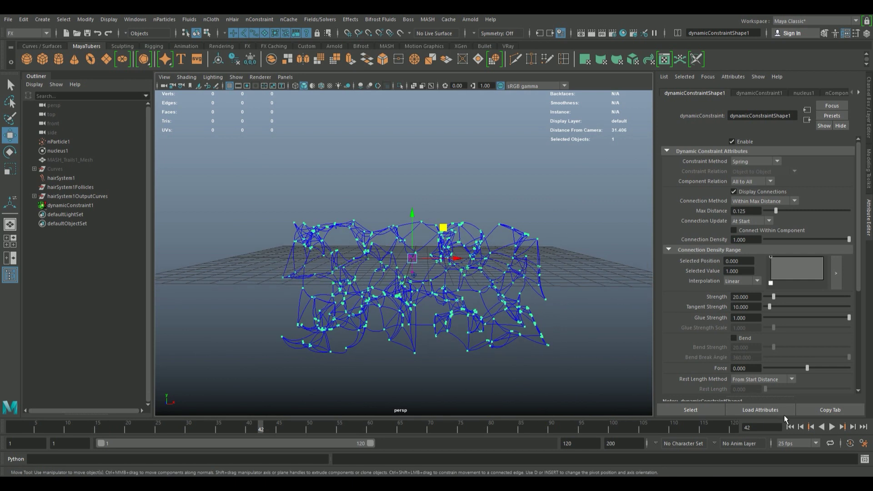
{"action": "left_click", "coordinate": [789, 427]}
{"action": "left_click_drag", "start_coordinate": [417, 164], "coordinate": [412, 270], "text": "alt"}
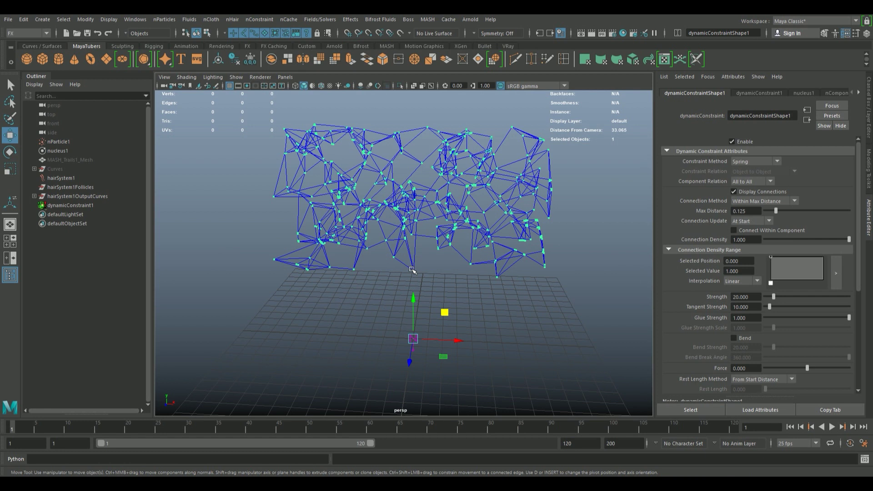
Step: Select hairSystem1, collapse Collisions, and expand its Dynamic Properties
{"action": "left_click", "coordinate": [63, 176]}
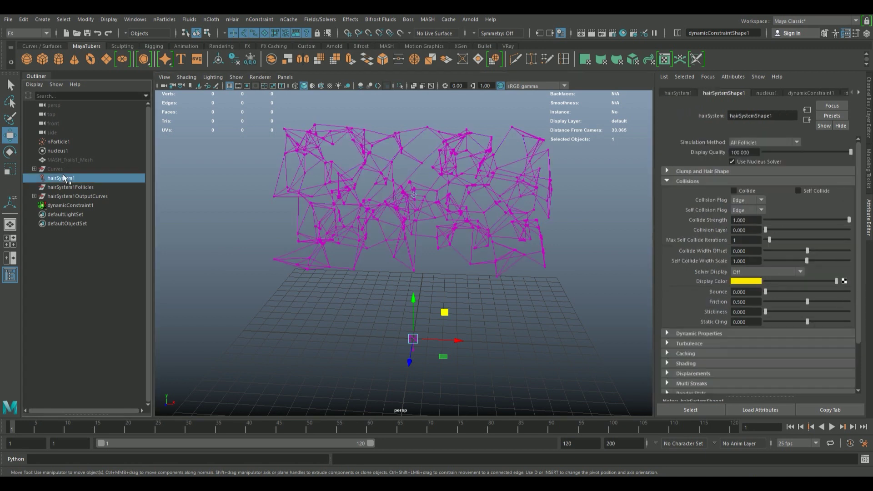
{"action": "left_click", "coordinate": [706, 182]}
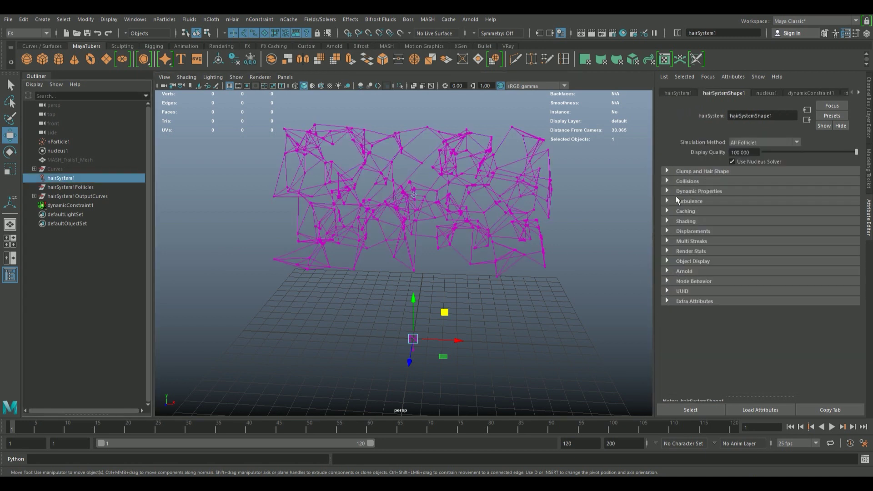
{"action": "left_click", "coordinate": [713, 193]}
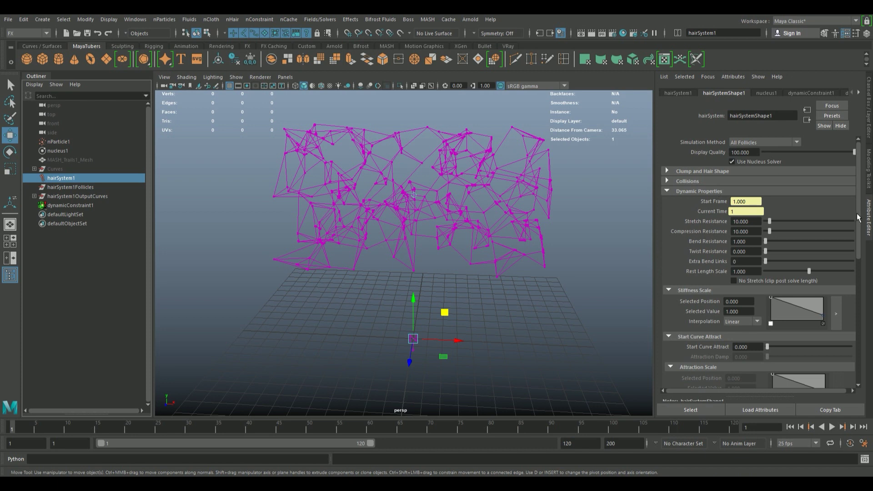
{"action": "left_click_drag", "start_coordinate": [858, 218], "coordinate": [857, 325]}
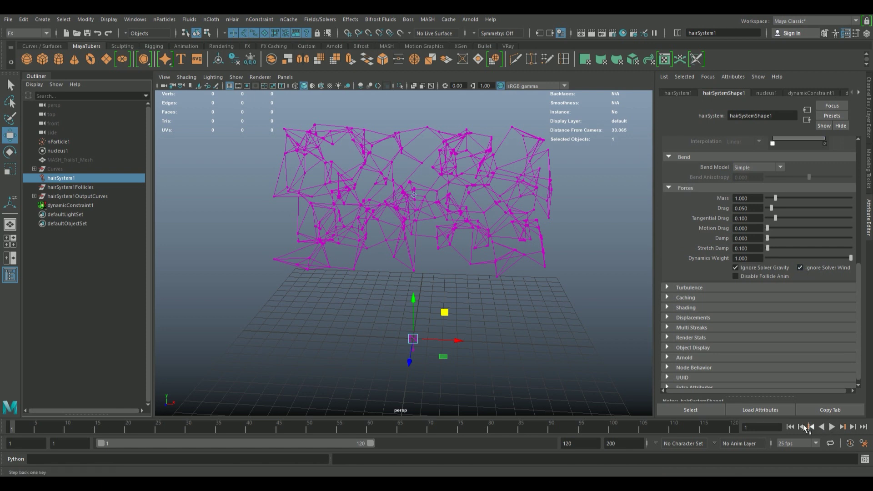
Step: Play the hair simulation to frame 70, then open the Fields/Solvers menu
{"action": "left_click", "coordinate": [834, 427]}
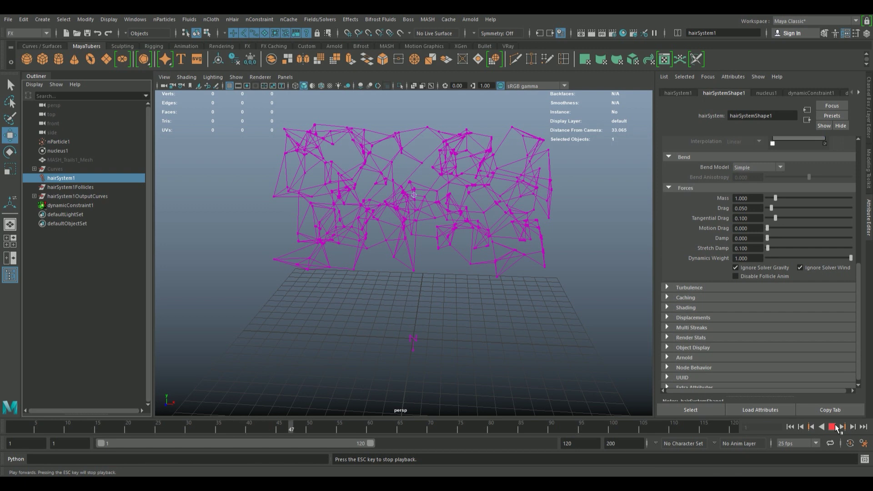
{"action": "left_click", "coordinate": [835, 428]}
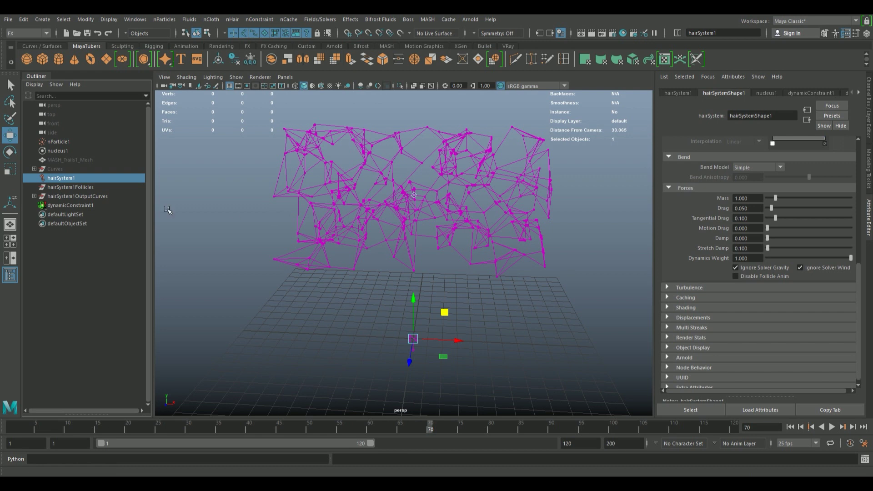
{"action": "left_click", "coordinate": [335, 19]}
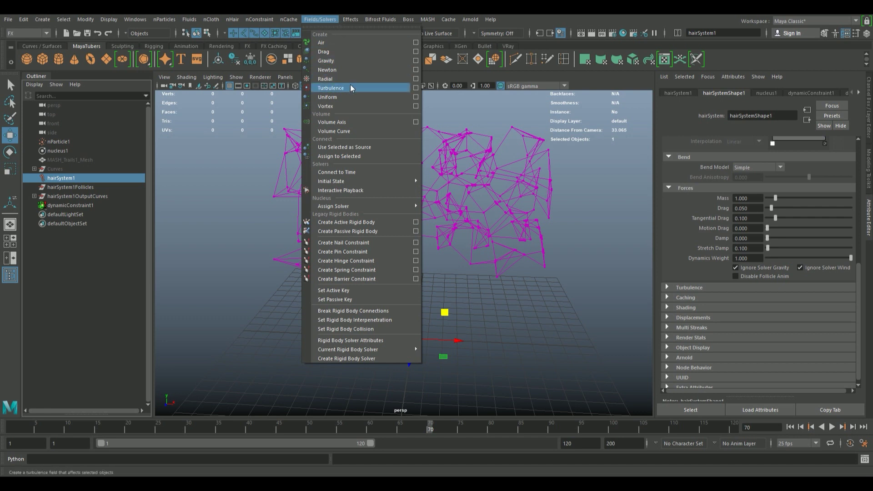
Step: Create turbulenceField1 from the Turbulence options with Magnitude 150 and Frequency 15
{"action": "left_click", "coordinate": [415, 88]}
{"action": "double_click", "coordinate": [646, 143]}
{"action": "type", "text": "150.000"}
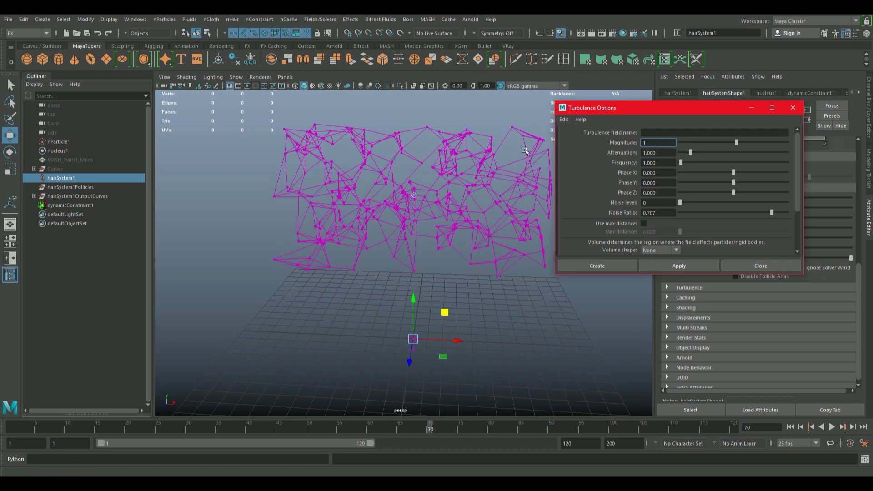
{"action": "key", "text": "Tab"}
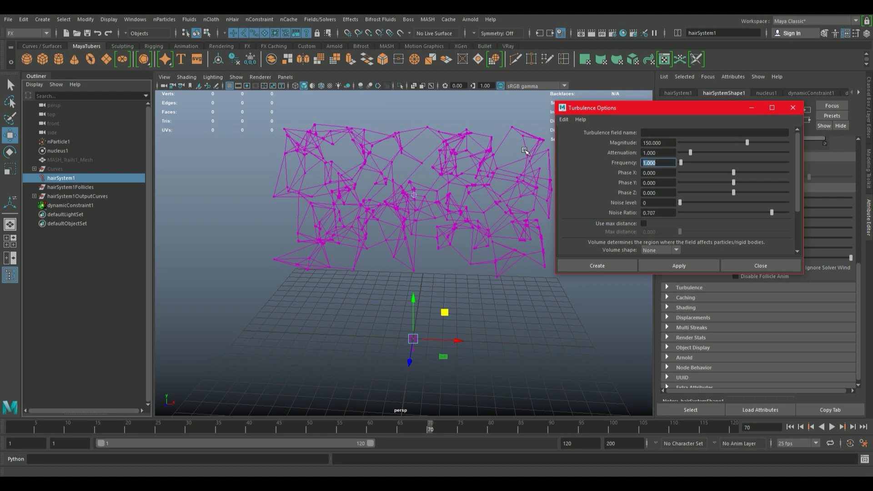
{"action": "type", "text": "15"}
{"action": "key", "text": "Tab"}
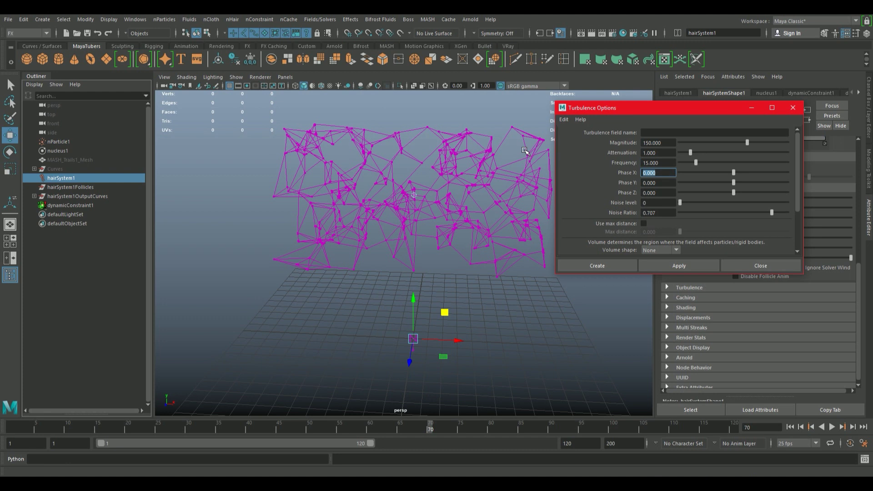
{"action": "left_click", "coordinate": [618, 266]}
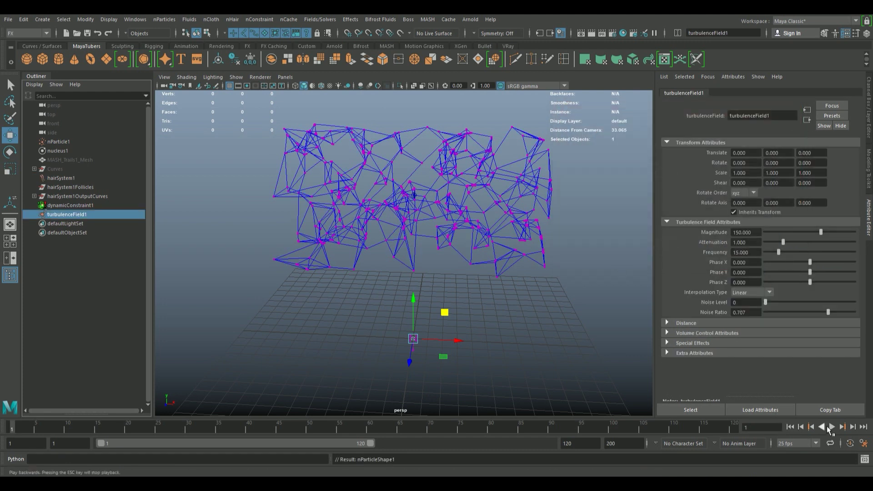
Step: Play the turbulent hair simulation to frame 92, then rewind to frame 1 and reorient the view
{"action": "left_click", "coordinate": [831, 427]}
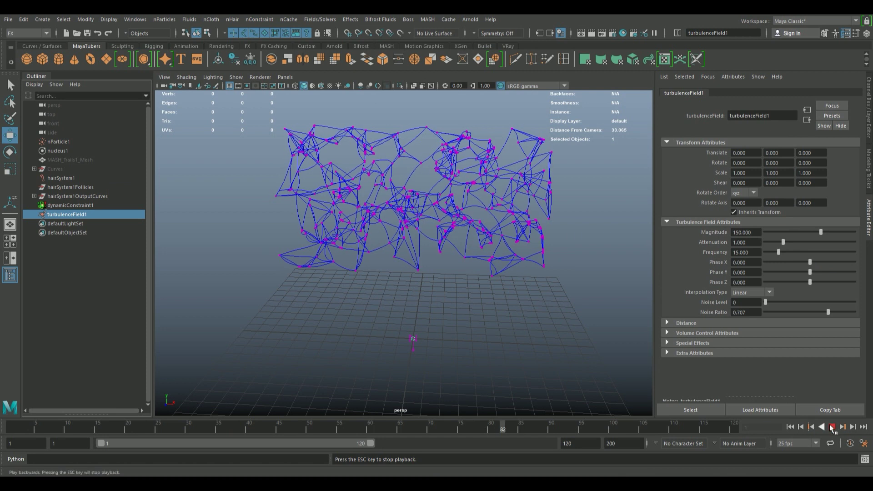
{"action": "left_click", "coordinate": [832, 427]}
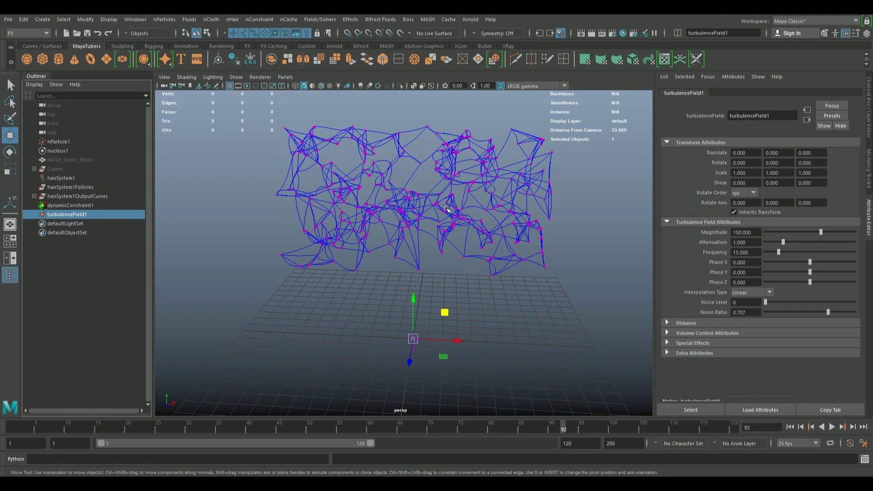
{"action": "left_click", "coordinate": [791, 428]}
{"action": "middle_click_drag", "start_coordinate": [500, 259], "coordinate": [504, 296], "text": "alt"}
{"action": "left_click_drag", "start_coordinate": [504, 296], "coordinate": [292, 198], "text": "alt"}
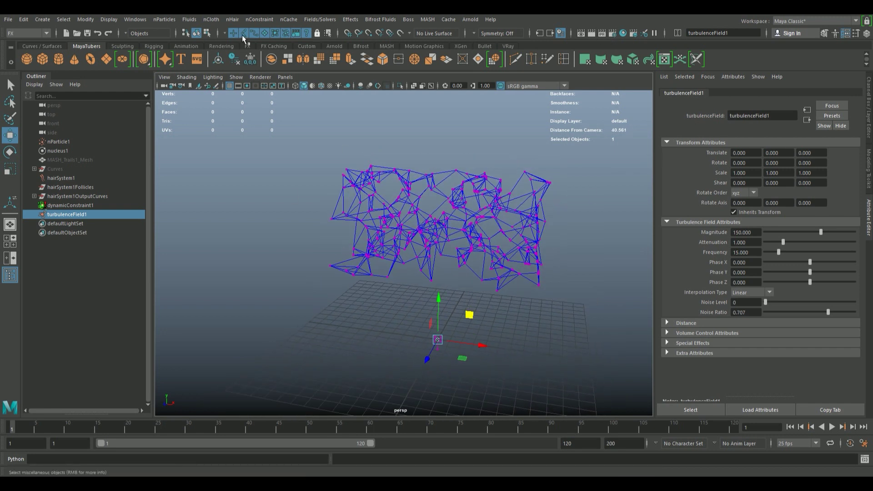
Step: Create camera1 and place it at Translate Y 10, Z 12 facing the plexus web
{"action": "left_click", "coordinate": [45, 21]}
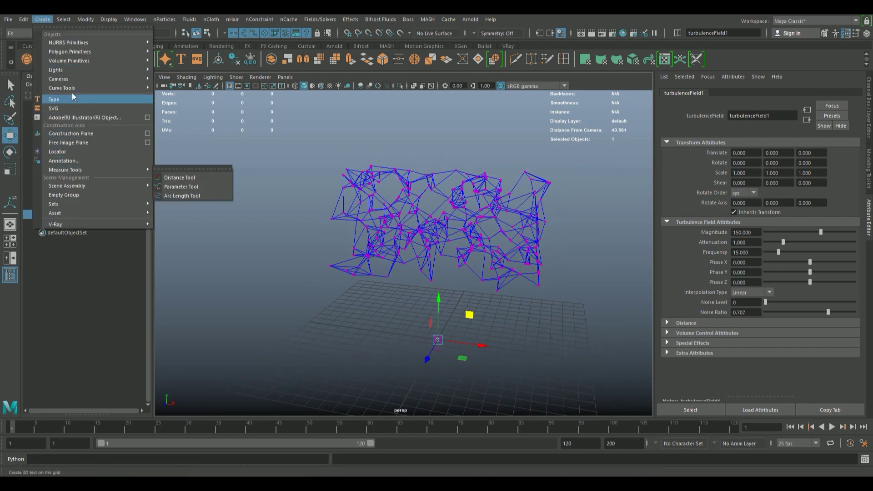
{"action": "mouse_move", "coordinate": [58, 78]}
{"action": "left_click", "coordinate": [164, 88]}
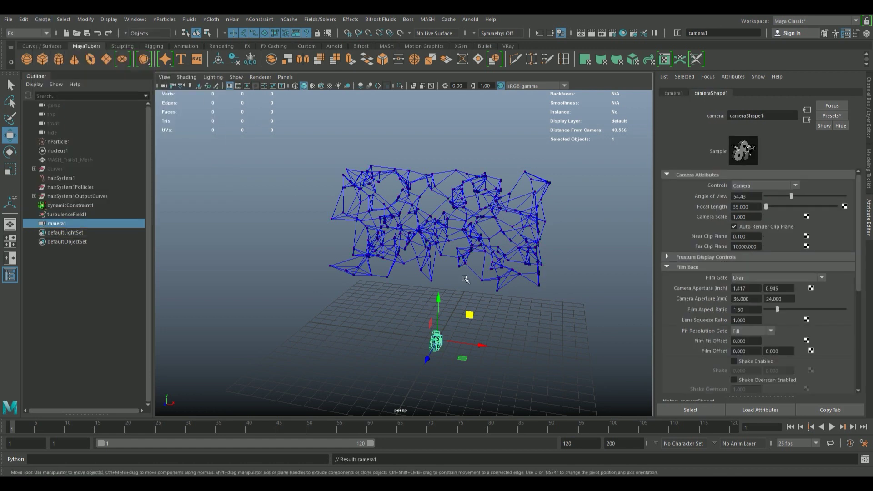
{"action": "left_click_drag", "start_coordinate": [400, 254], "coordinate": [466, 247], "text": "alt"}
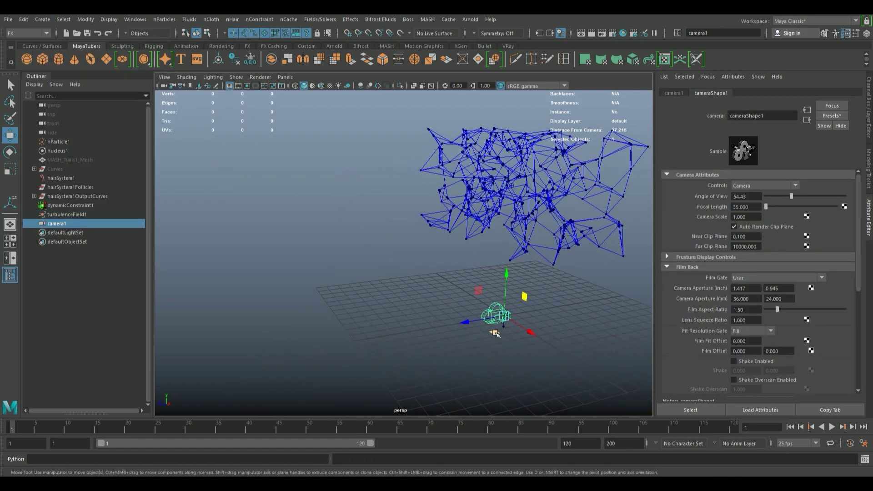
{"action": "left_click", "coordinate": [865, 135]}
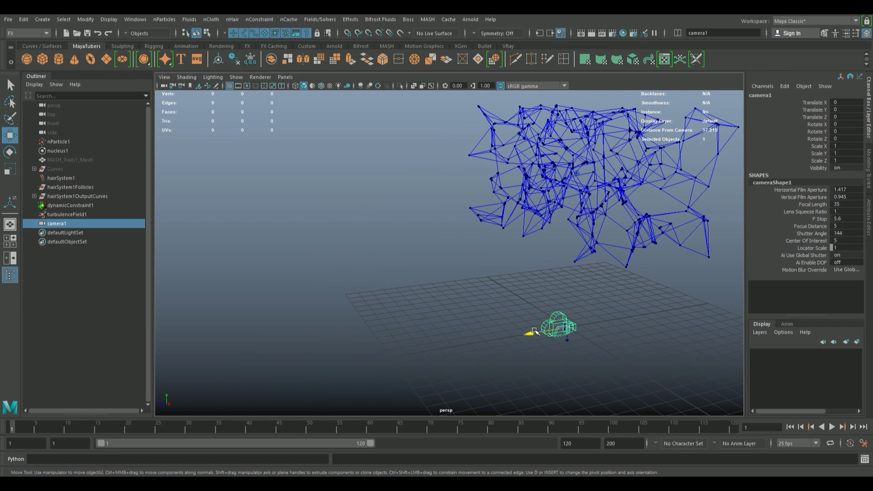
{"action": "left_click_drag", "start_coordinate": [532, 332], "coordinate": [364, 351]}
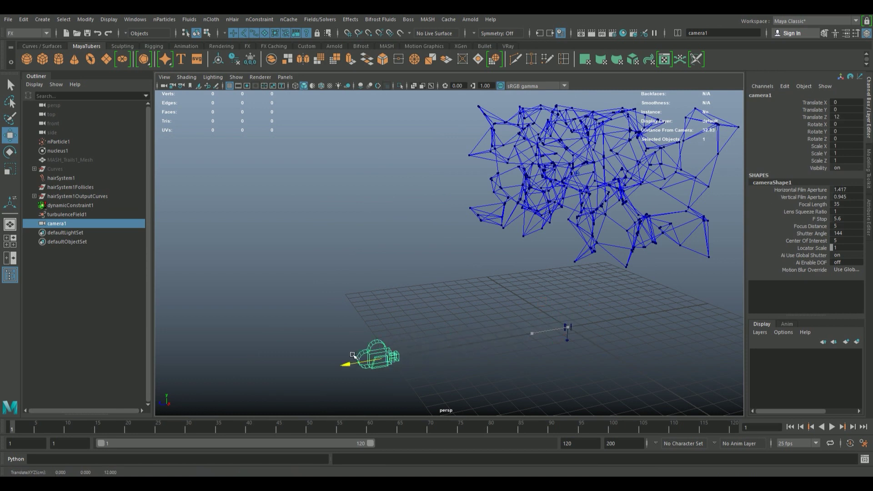
{"action": "left_click_drag", "start_coordinate": [390, 316], "coordinate": [400, 139]}
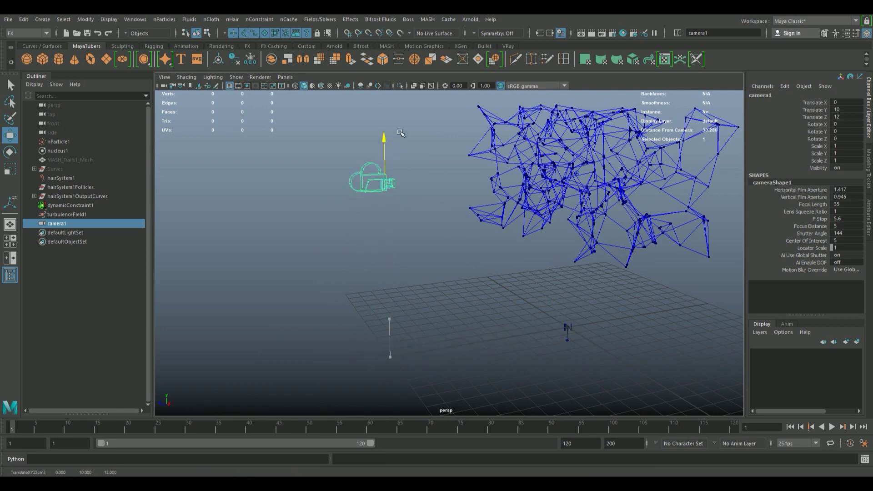
{"action": "left_click_drag", "start_coordinate": [381, 220], "coordinate": [345, 255], "text": "alt"}
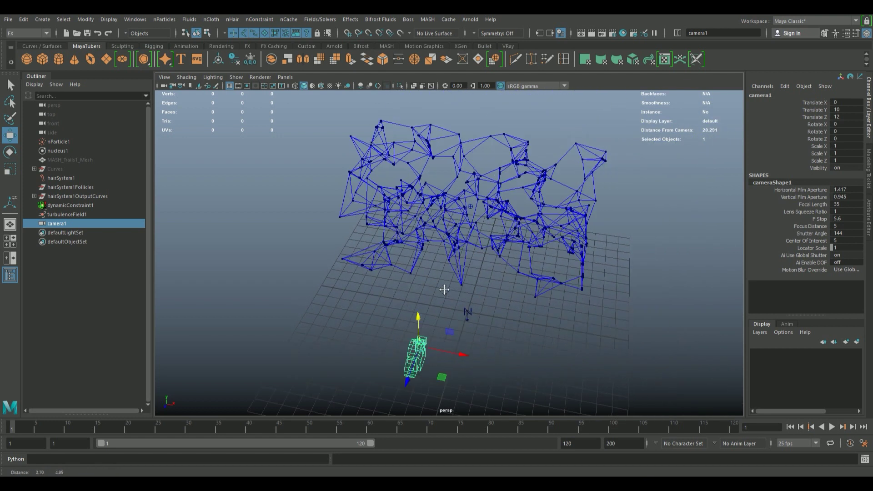
Step: In Render Settings, switch the renderer to V-Ray and the renderable camera to camera1
{"action": "left_click", "coordinate": [613, 34]}
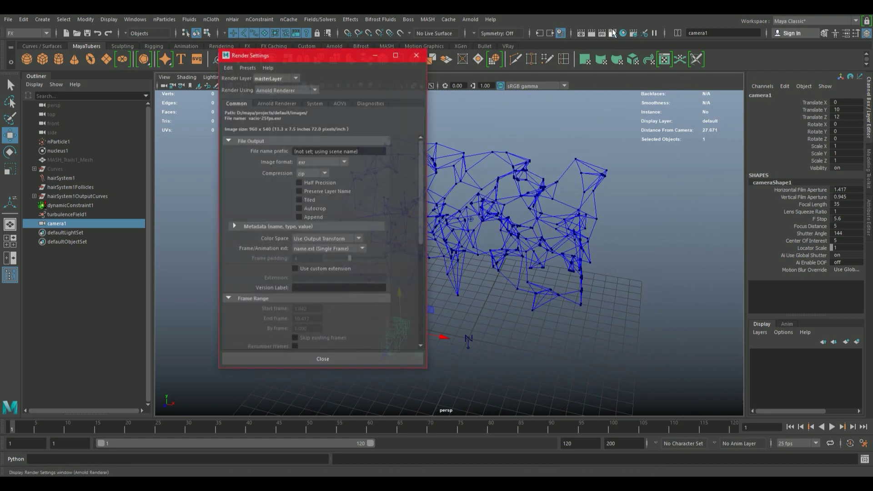
{"action": "left_click", "coordinate": [271, 87]}
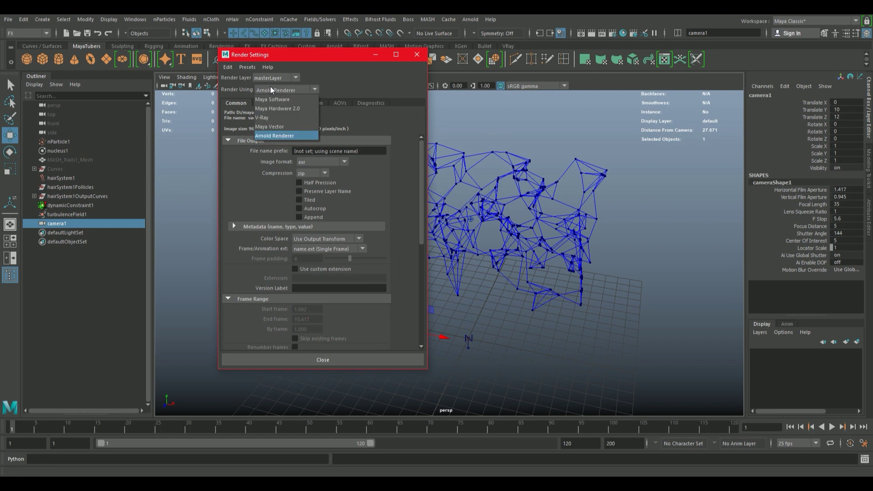
{"action": "left_click", "coordinate": [274, 119]}
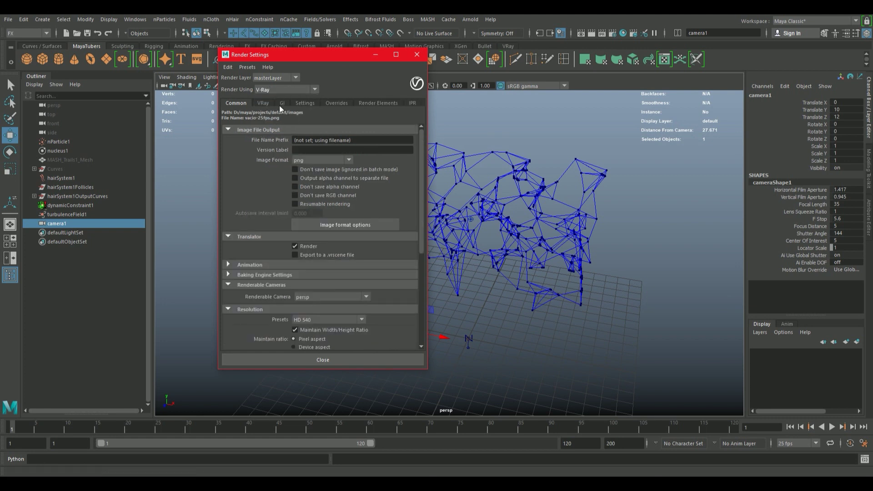
{"action": "left_click", "coordinate": [317, 297]}
{"action": "left_click", "coordinate": [320, 313]}
Step: Apply the HD 1080 resolution preset and show the V-Ray image sampler settings
{"action": "left_click", "coordinate": [312, 321]}
{"action": "left_click_drag", "start_coordinate": [361, 347], "coordinate": [359, 362]}
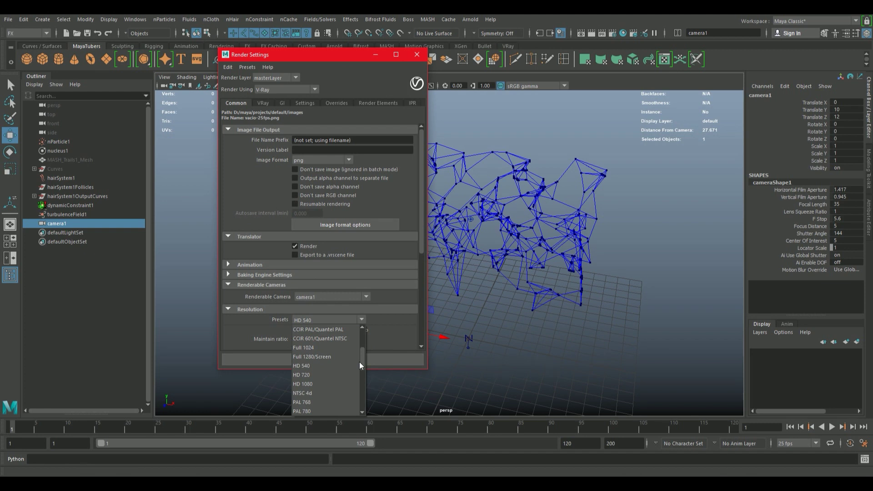
{"action": "left_click", "coordinate": [330, 372]}
{"action": "left_click", "coordinate": [263, 103]}
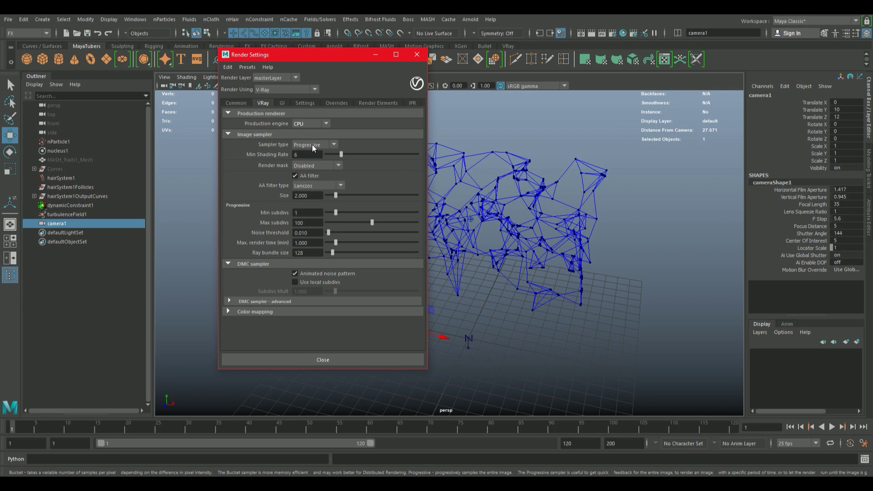
Step: Set max render time to 3 minutes and review the GI and Max subdivs settings
{"action": "left_click", "coordinate": [302, 242]}
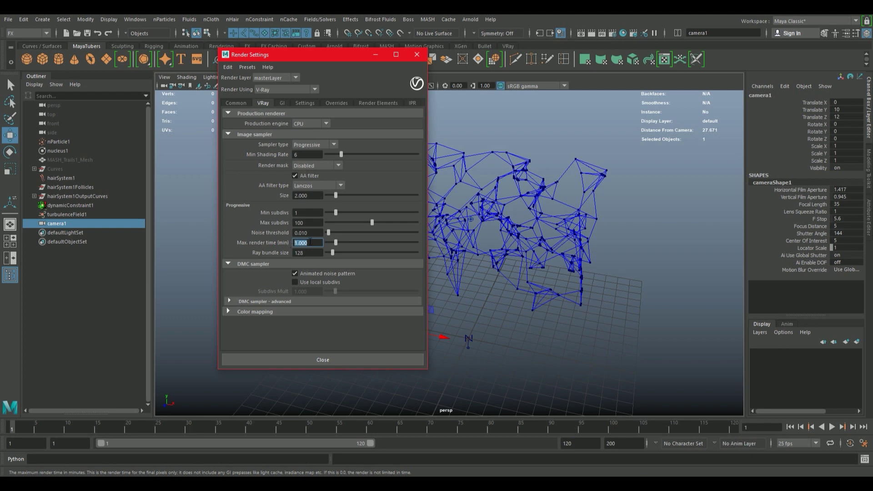
{"action": "type", "text": "3"}
{"action": "key", "text": "Tab"}
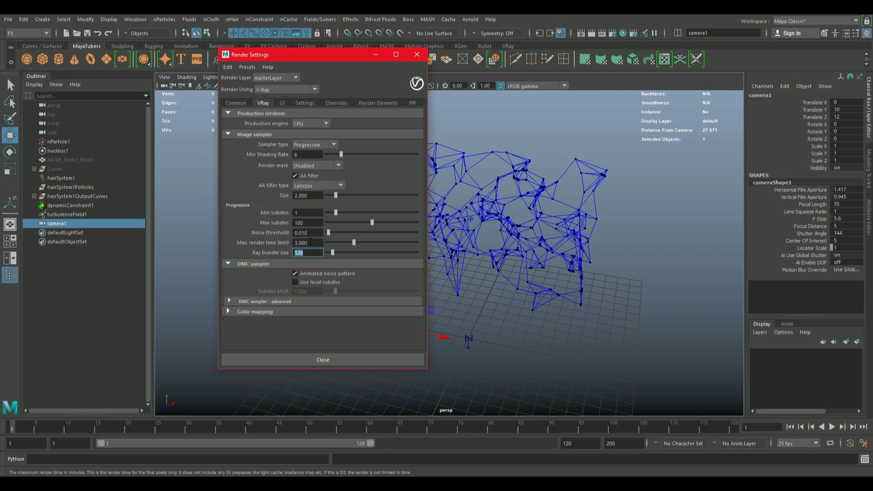
{"action": "left_click", "coordinate": [283, 103]}
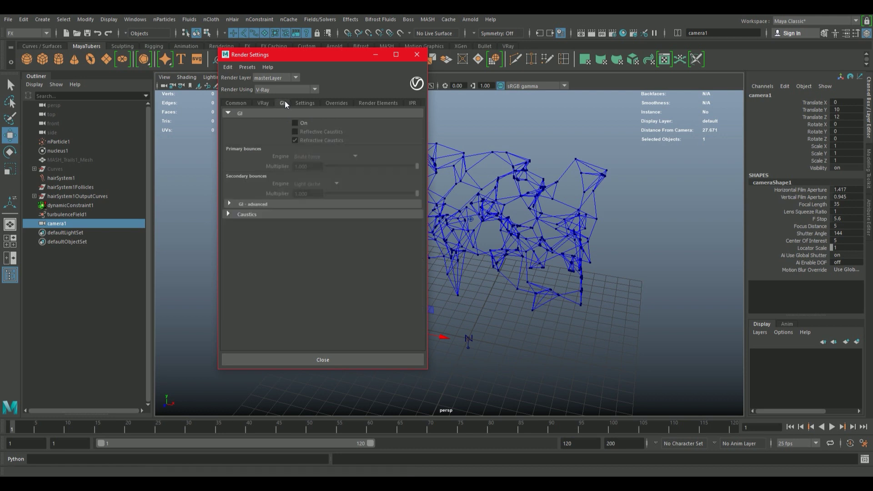
{"action": "left_click", "coordinate": [304, 103]}
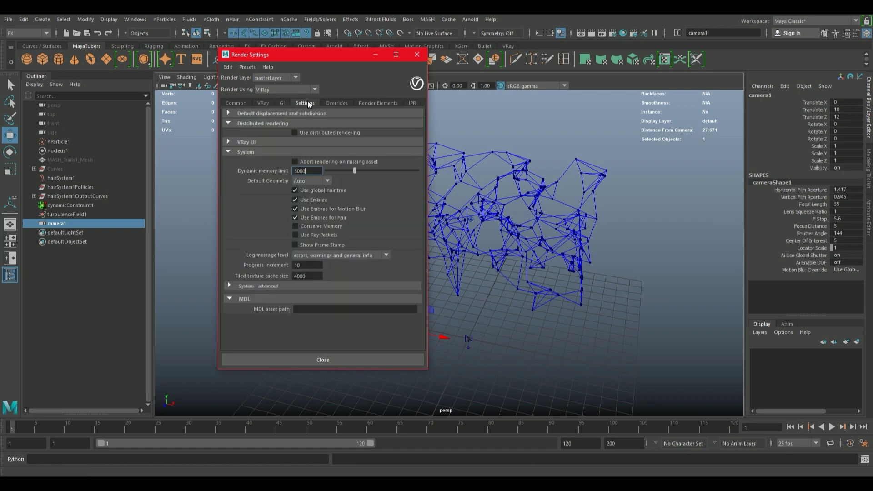
{"action": "scroll", "coordinate": [306, 114], "scroll_direction": "up", "scroll_amount": 2}
{"action": "left_click", "coordinate": [306, 143]}
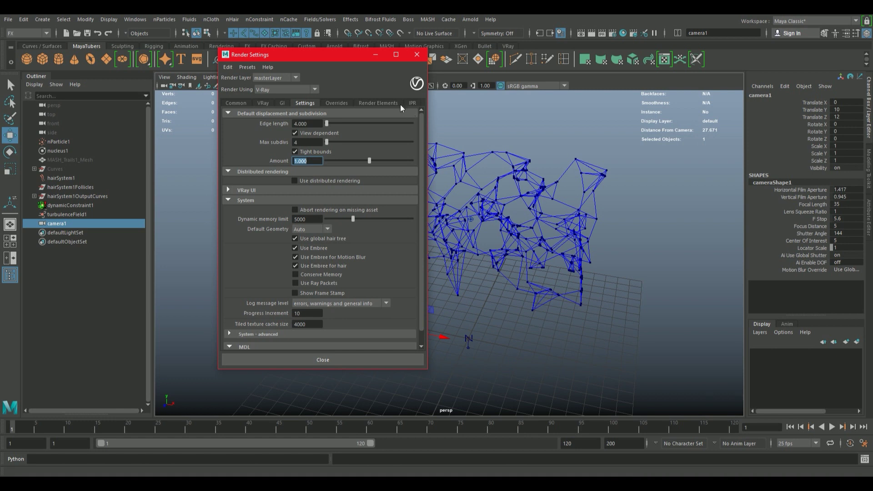
Step: Look over the render element and geometry options, and set Dynamic memory limit to 0
{"action": "left_click", "coordinate": [380, 103]}
{"action": "left_click", "coordinate": [336, 103]}
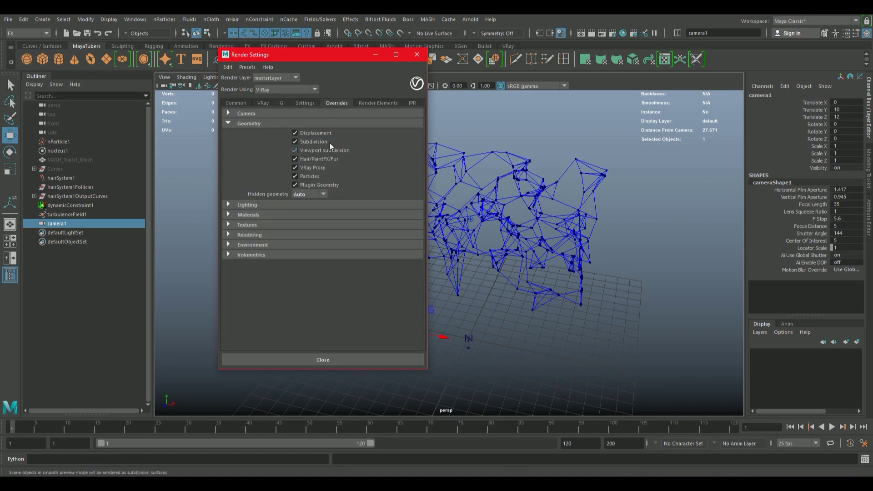
{"action": "left_click", "coordinate": [370, 103]}
{"action": "left_click", "coordinate": [335, 104]}
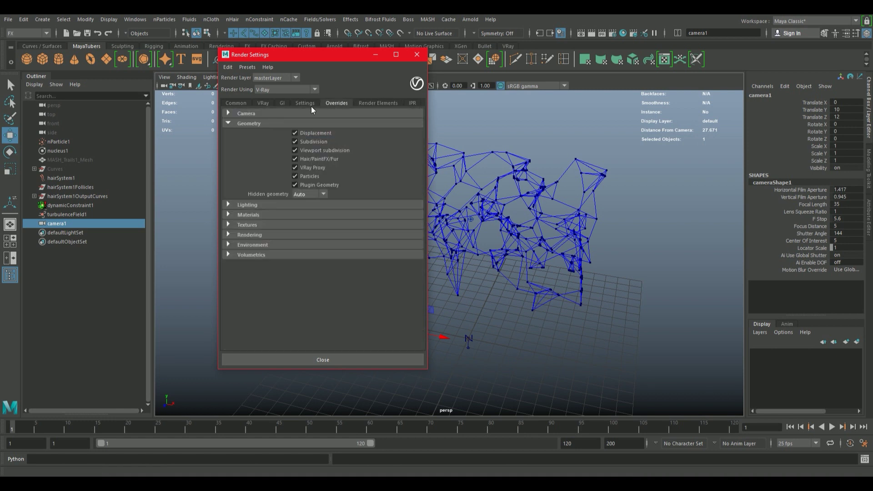
{"action": "left_click", "coordinate": [309, 104]}
{"action": "left_click", "coordinate": [311, 219]}
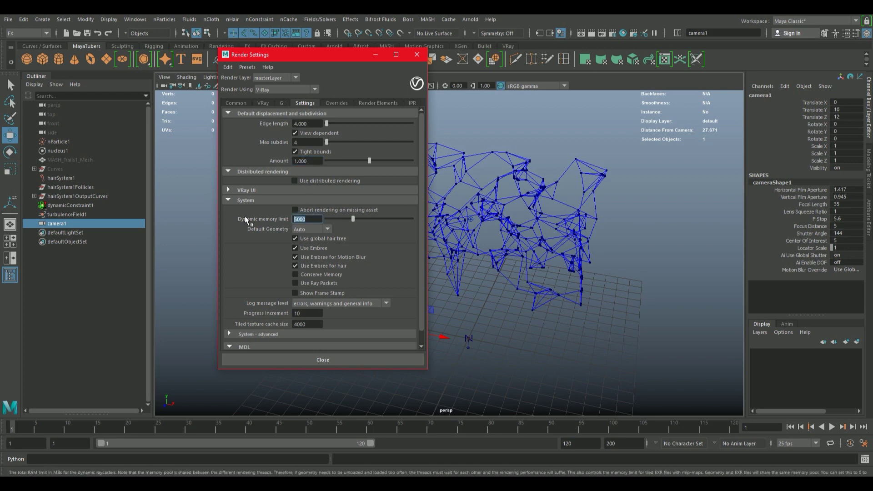
Step: Review the Common output, DMC sampler and Reinhard color mapping settings, then close Render Settings
{"action": "left_click", "coordinate": [233, 102]}
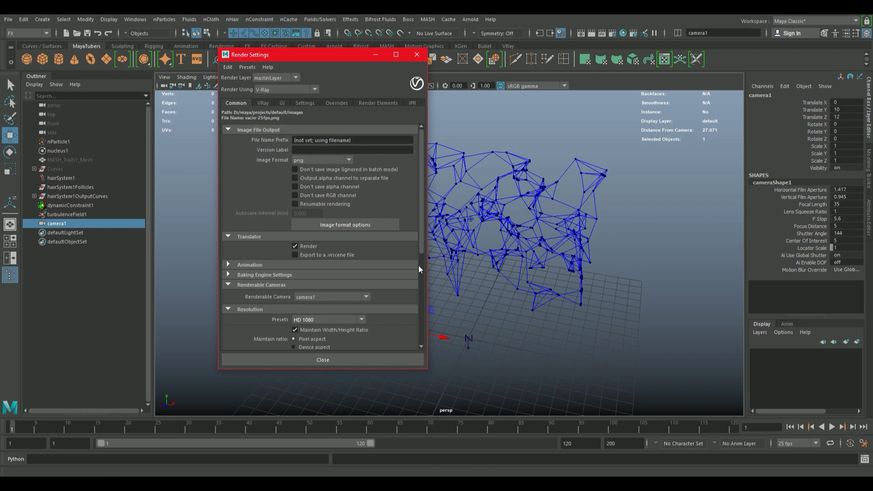
{"action": "left_click_drag", "start_coordinate": [421, 246], "coordinate": [422, 300]}
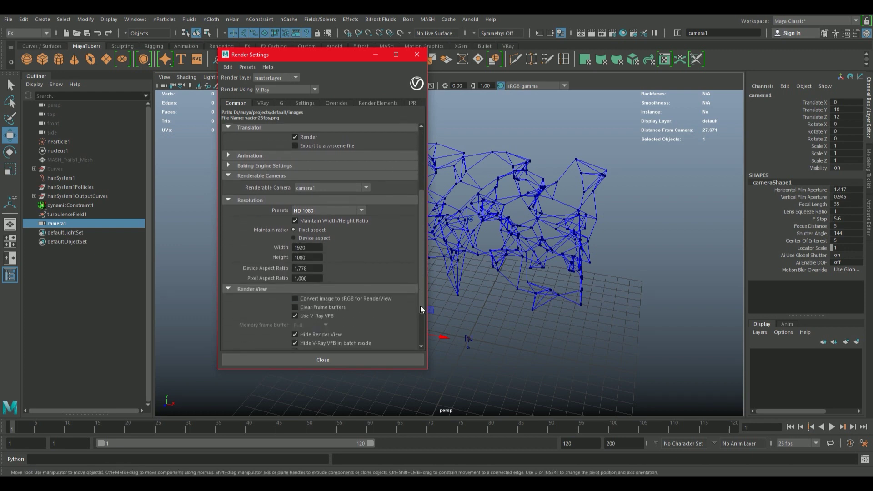
{"action": "left_click", "coordinate": [263, 103]}
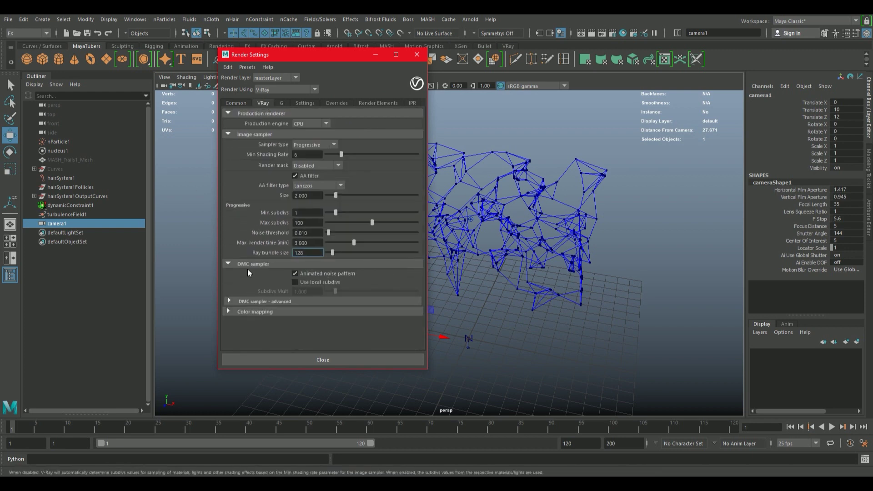
{"action": "left_click", "coordinate": [261, 302]}
{"action": "left_click", "coordinate": [261, 341]}
{"action": "left_click_drag", "start_coordinate": [420, 282], "coordinate": [417, 346]}
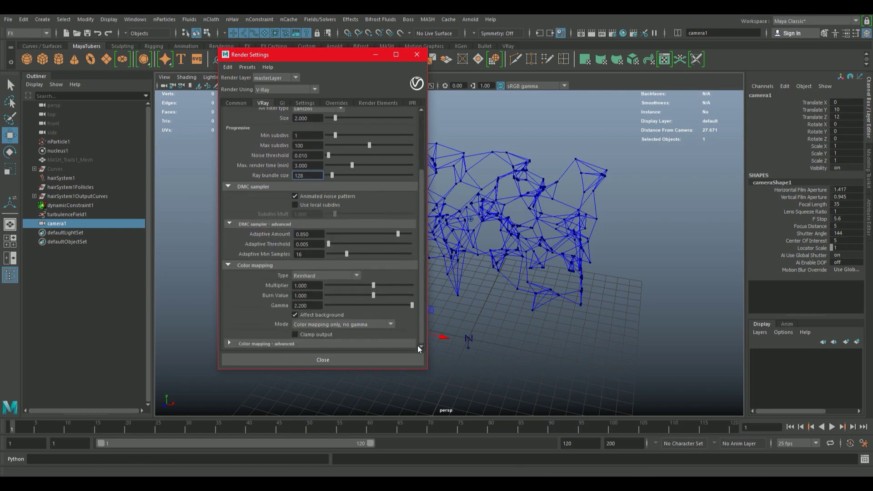
{"action": "left_click", "coordinate": [349, 360]}
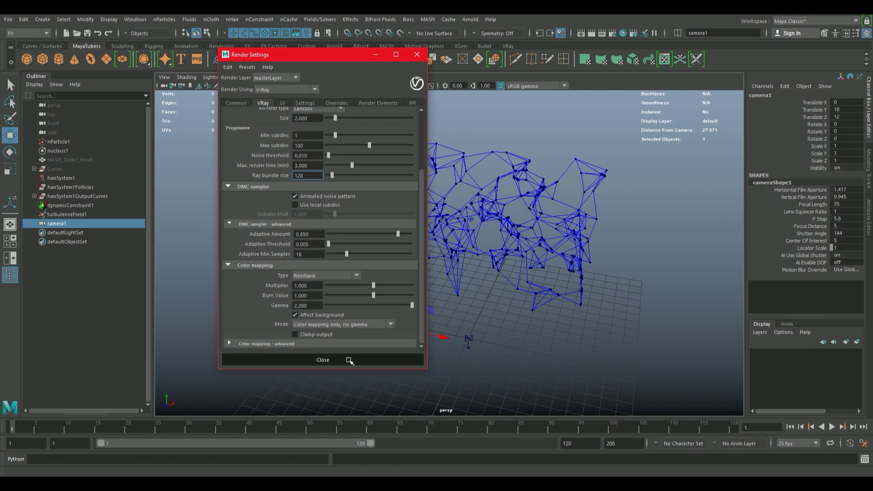
Step: Preview the simulation through camera1 with the resolution gate up to frame 75, then return to persp
{"action": "left_click", "coordinate": [286, 78]}
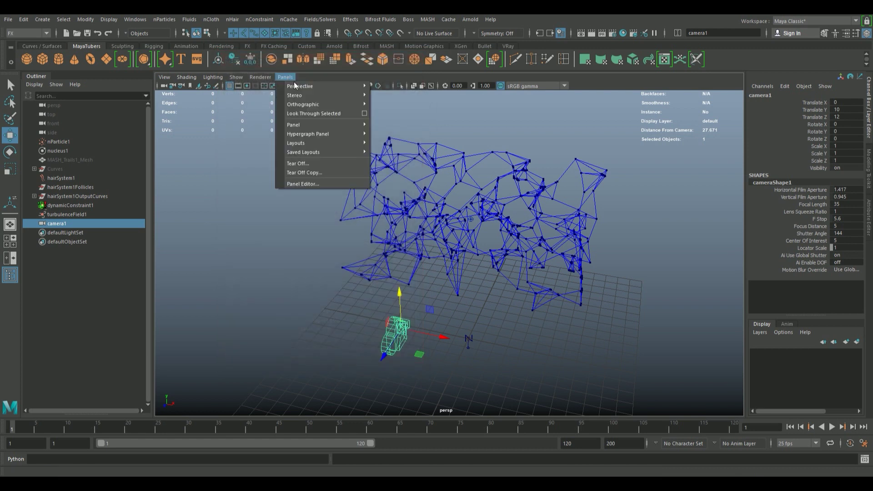
{"action": "left_click", "coordinate": [407, 84]}
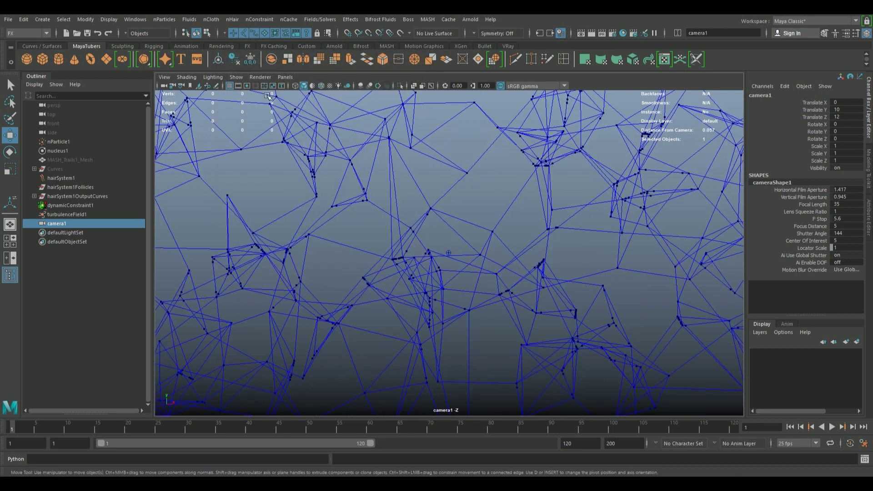
{"action": "left_click", "coordinate": [248, 85]}
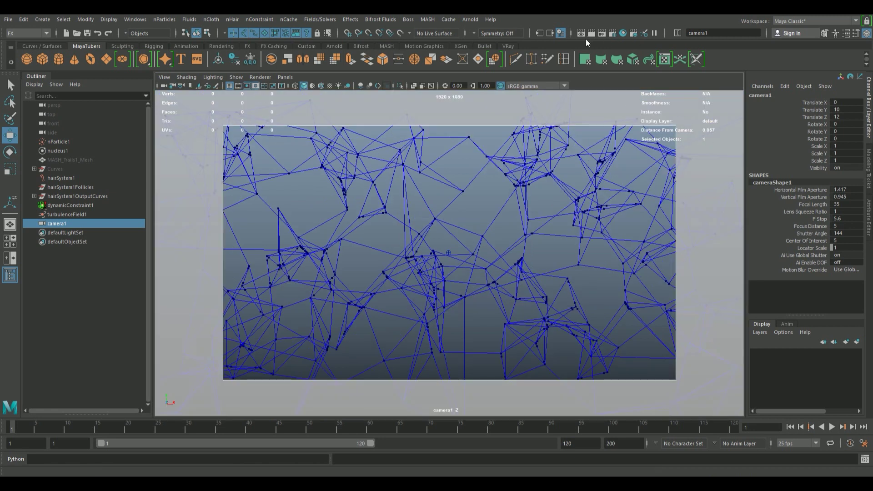
{"action": "left_click", "coordinate": [832, 428]}
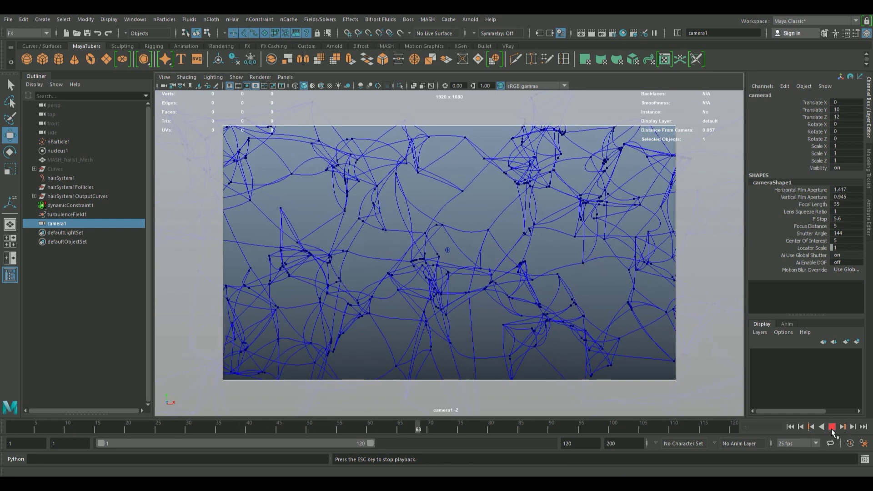
{"action": "left_click", "coordinate": [830, 429]}
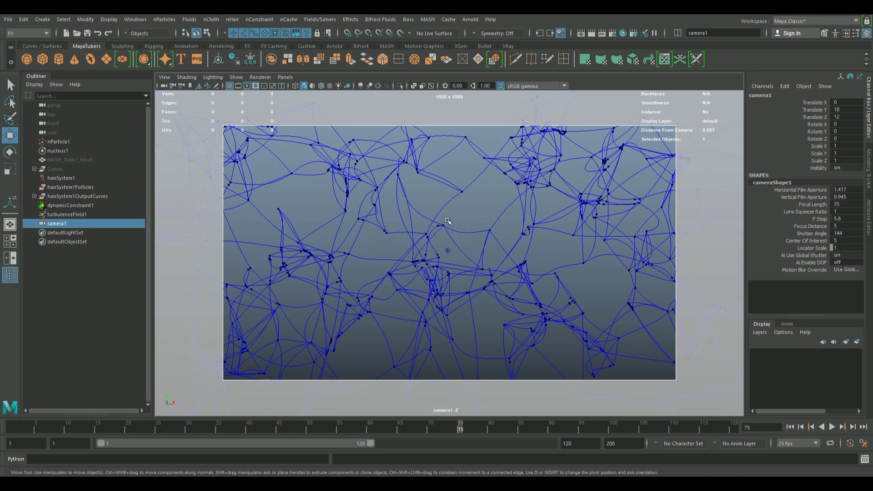
{"action": "left_click", "coordinate": [285, 77]}
{"action": "mouse_move", "coordinate": [300, 86]}
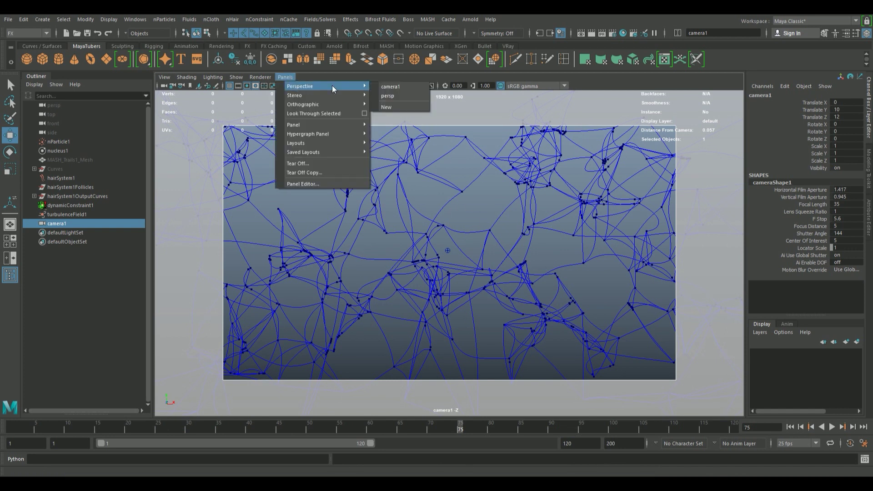
{"action": "left_click", "coordinate": [422, 99]}
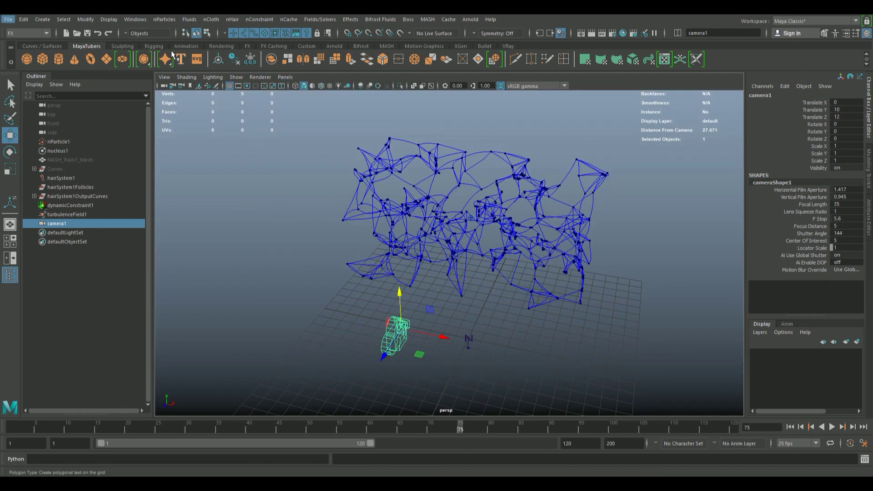
Step: Create a platonic solid and try subdivision counts of 4, 2 and 0
{"action": "left_click", "coordinate": [142, 59]}
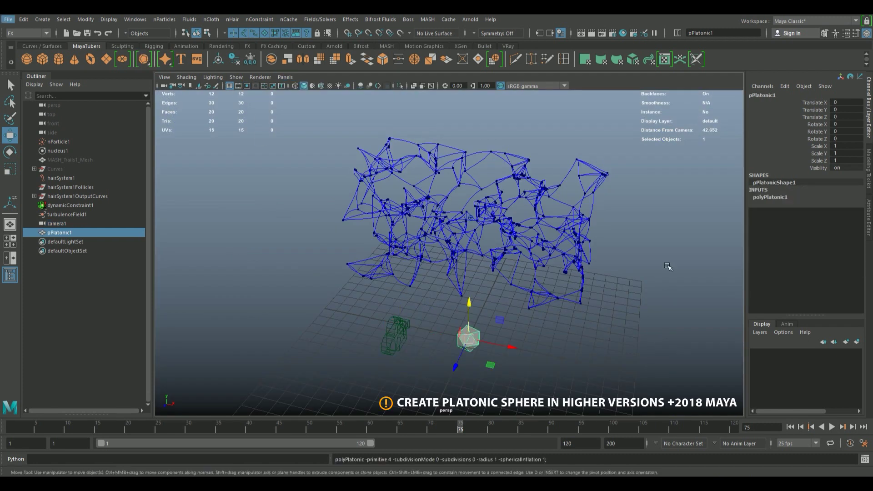
{"action": "left_click", "coordinate": [766, 197]}
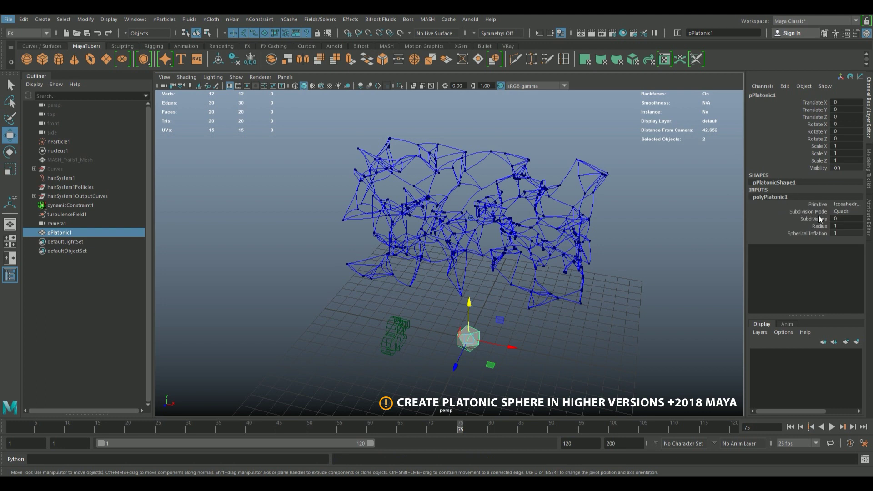
{"action": "double_click", "coordinate": [845, 218]}
{"action": "key", "text": "Return"}
{"action": "type", "text": "2"}
{"action": "key", "text": "Return"}
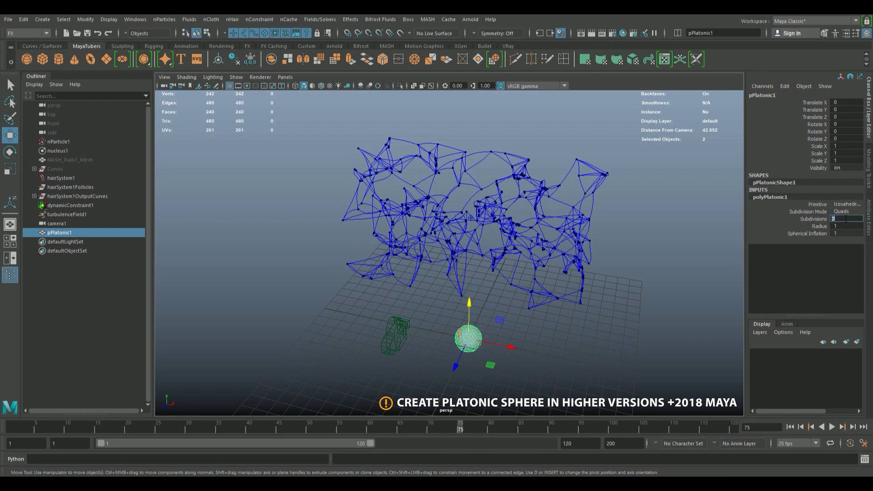
{"action": "right_click_drag", "start_coordinate": [437, 356], "coordinate": [515, 291], "text": "alt"}
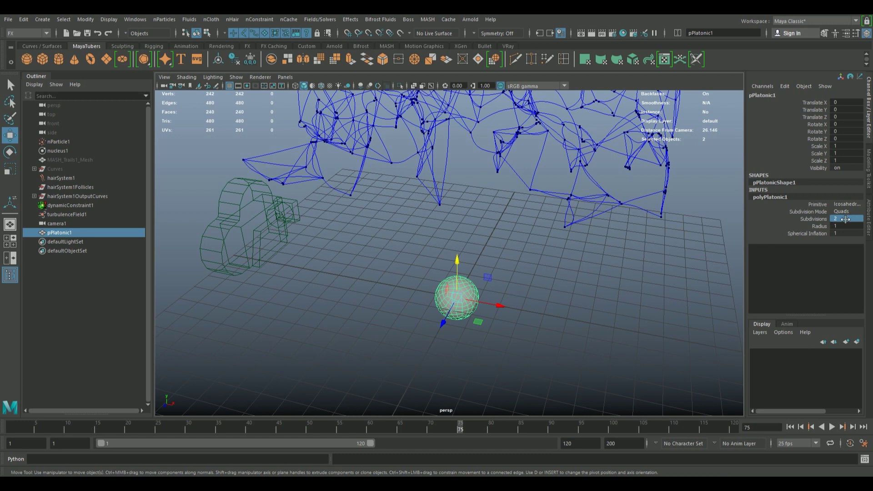
{"action": "type", "text": "0"}
{"action": "key", "text": "Return"}
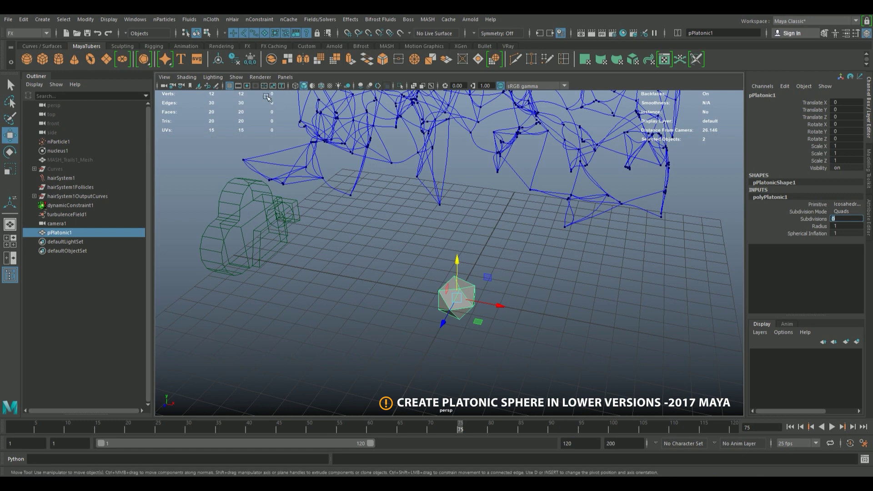
Step: Undo a trial Smooth, then set polyPlatonic1 to 2 subdivisions and radius 3
{"action": "left_click", "coordinate": [321, 59]}
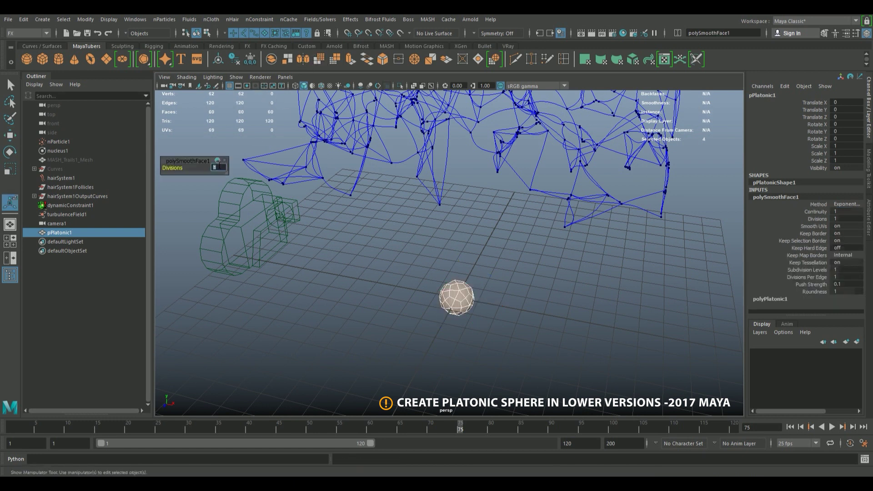
{"action": "left_click_drag", "start_coordinate": [215, 167], "coordinate": [220, 169]}
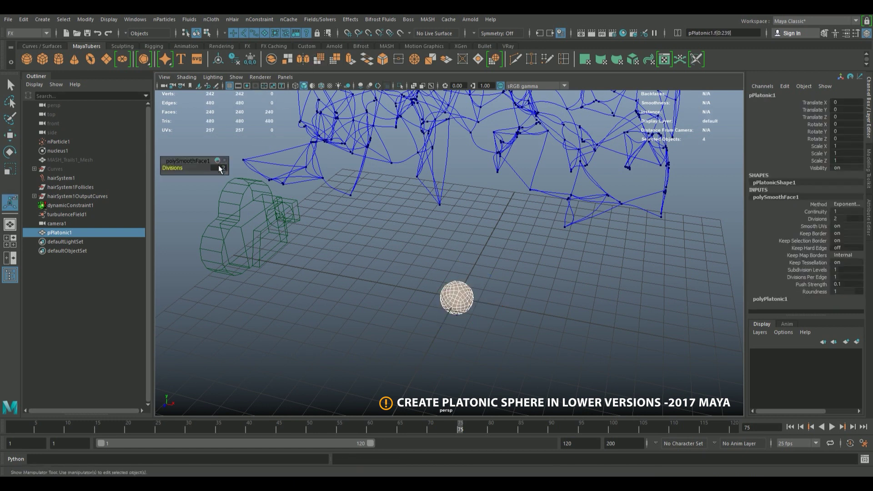
{"action": "key", "text": "ctrl+z"}
{"action": "key", "text": "ctrl+z"}
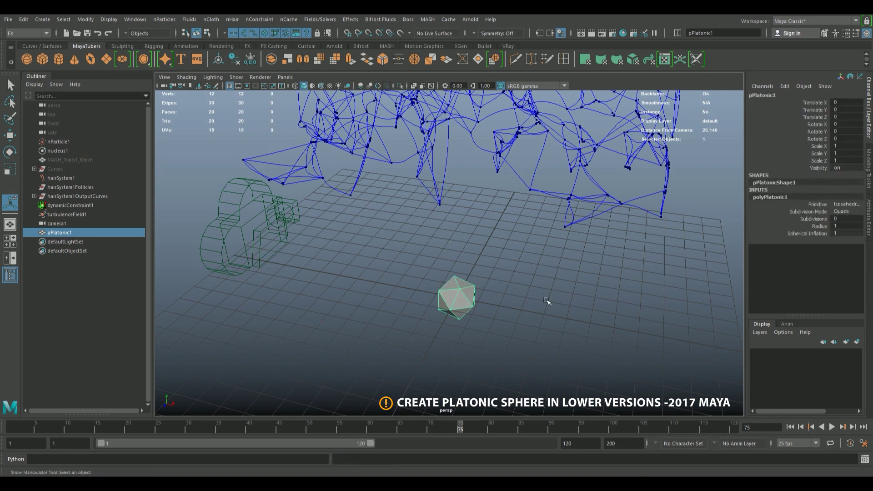
{"action": "left_click", "coordinate": [769, 198]}
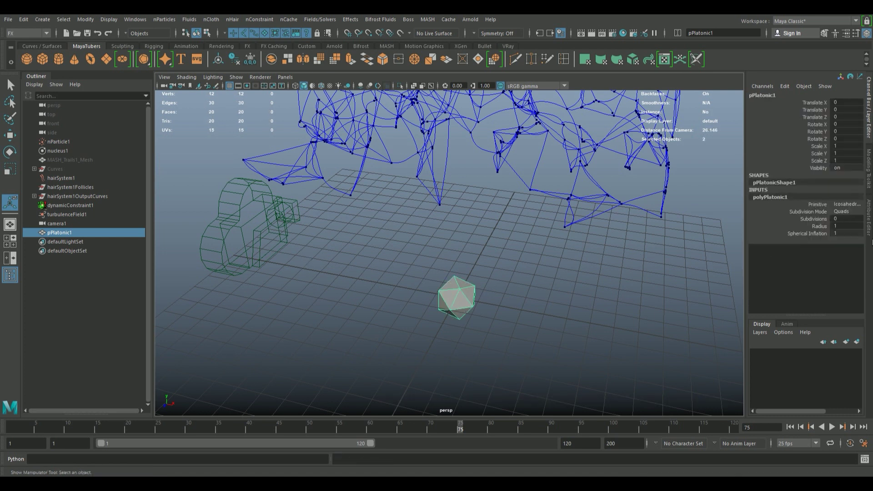
{"action": "left_click", "coordinate": [846, 219]}
{"action": "type", "text": "2"}
{"action": "key", "text": "Return"}
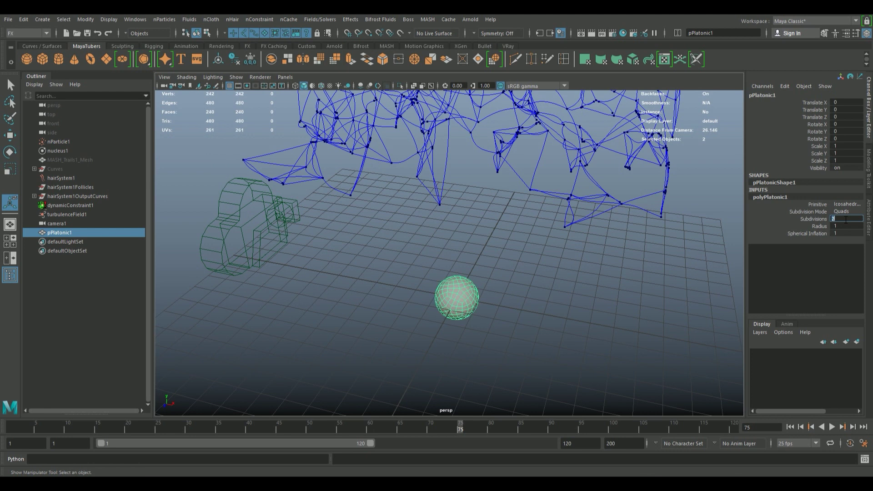
{"action": "right_click_drag", "start_coordinate": [595, 303], "coordinate": [459, 292], "text": "alt"}
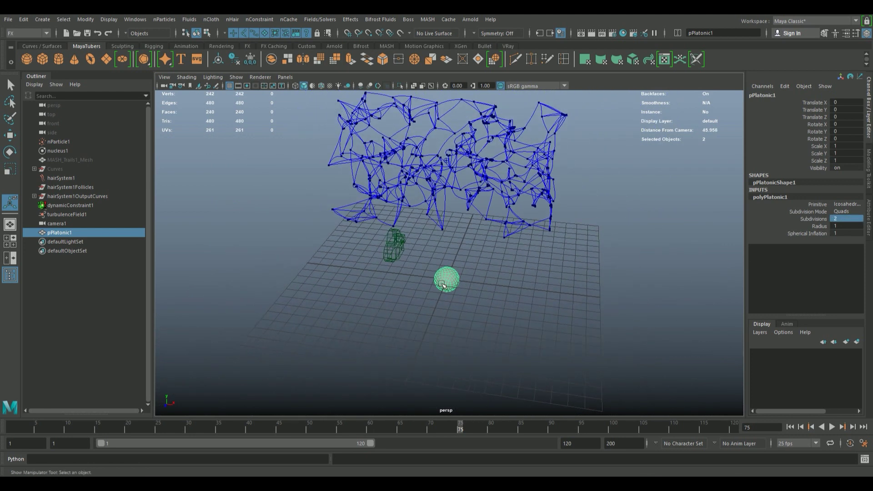
{"action": "left_click_drag", "start_coordinate": [459, 292], "coordinate": [459, 298], "text": "alt"}
{"action": "left_click", "coordinate": [837, 226]}
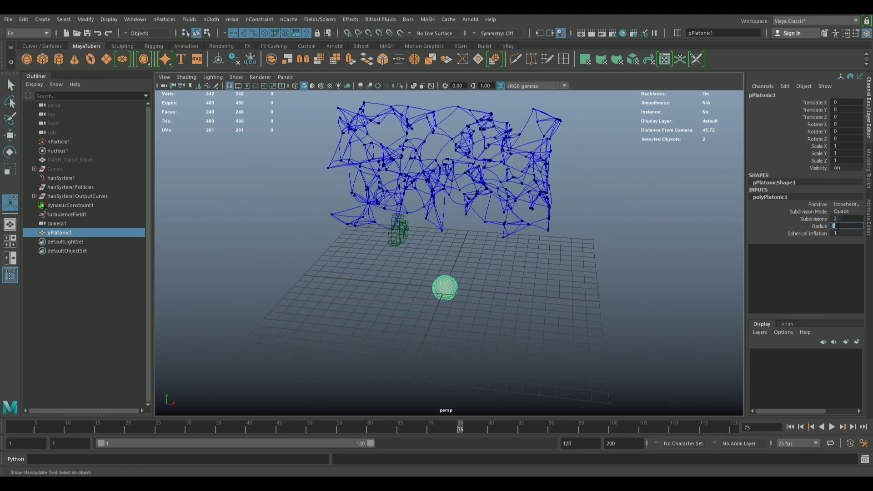
{"action": "type", "text": "3"}
{"action": "key", "text": "Return"}
Step: Move the sphere off the origin and reposition it at around frame 60
{"action": "left_click", "coordinate": [439, 270]}
{"action": "key", "text": "w"}
{"action": "mouse_move", "coordinate": [444, 288]}
{"action": "left_mouse_down"}
{"action": "mouse_move", "coordinate": [357, 279]}
{"action": "mouse_move", "coordinate": [321, 371]}
{"action": "mouse_move", "coordinate": [345, 319]}
{"action": "left_mouse_up"}
{"action": "left_click_drag", "start_coordinate": [813, 102], "coordinate": [813, 117]}
{"action": "left_click", "coordinate": [314, 429]}
{"action": "left_click", "coordinate": [369, 429]}
{"action": "key", "text": "w"}
{"action": "mouse_move", "coordinate": [279, 334]}
{"action": "left_mouse_down"}
{"action": "mouse_move", "coordinate": [321, 332]}
{"action": "mouse_move", "coordinate": [337, 298]}
{"action": "mouse_move", "coordinate": [328, 255]}
{"action": "mouse_move", "coordinate": [451, 259]}
{"action": "left_mouse_up"}
Step: Duplicate the sphere, scale the copy about 1.5x, raise it above the web, and keyframe it
{"action": "right_click", "coordinate": [814, 109]}
{"action": "key", "text": "ctrl+d"}
{"action": "left_click_drag", "start_coordinate": [351, 236], "coordinate": [371, 173]}
{"action": "key", "text": "r"}
{"action": "left_click_drag", "start_coordinate": [437, 193], "coordinate": [500, 181]}
{"action": "key", "text": "w"}
{"action": "mouse_move", "coordinate": [500, 55]}
{"action": "left_mouse_down"}
{"action": "mouse_move", "coordinate": [488, 145]}
{"action": "mouse_move", "coordinate": [562, 139]}
{"action": "mouse_move", "coordinate": [537, 173]}
{"action": "mouse_move", "coordinate": [552, 164]}
{"action": "mouse_move", "coordinate": [455, 182]}
{"action": "left_mouse_up"}
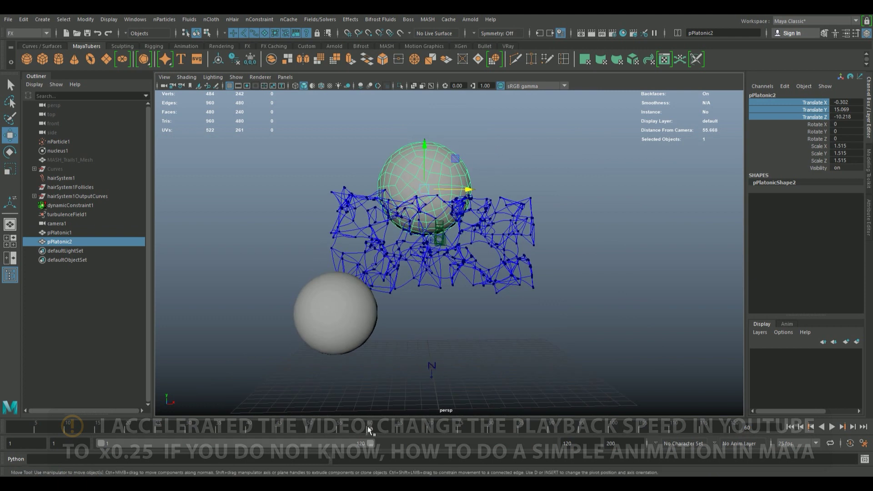
{"action": "key", "text": "s"}
Step: Move the copy toward the network at frame 75, test-play, then rewind to frame 1
{"action": "left_click", "coordinate": [460, 428]}
{"action": "left_click_drag", "start_coordinate": [455, 273], "coordinate": [454, 204], "text": "alt"}
{"action": "mouse_move", "coordinate": [454, 181]}
{"action": "left_mouse_down"}
{"action": "mouse_move", "coordinate": [432, 195]}
{"action": "mouse_move", "coordinate": [454, 227]}
{"action": "left_mouse_up"}
{"action": "left_click", "coordinate": [832, 428]}
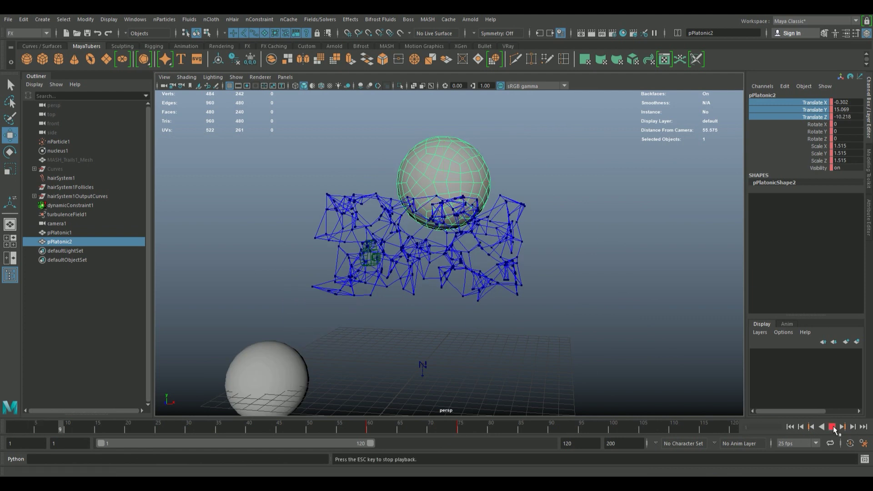
{"action": "left_click_drag", "start_coordinate": [495, 307], "coordinate": [488, 325], "text": "alt"}
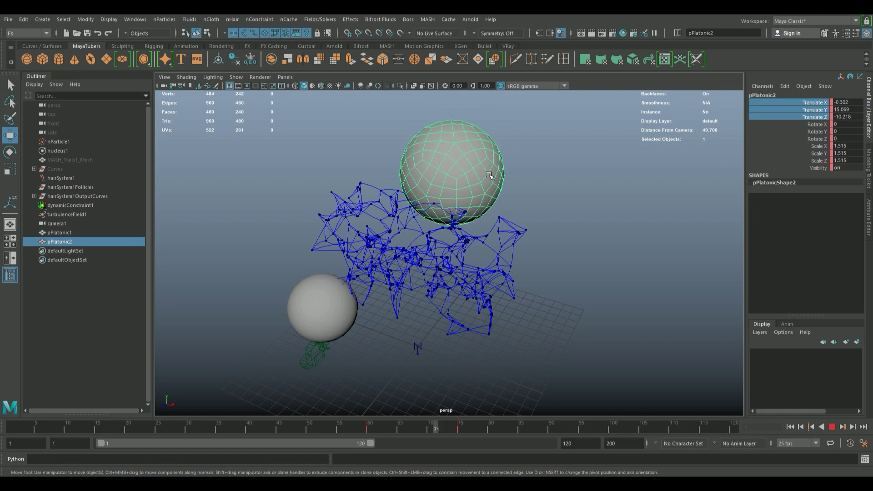
{"action": "left_click", "coordinate": [832, 428]}
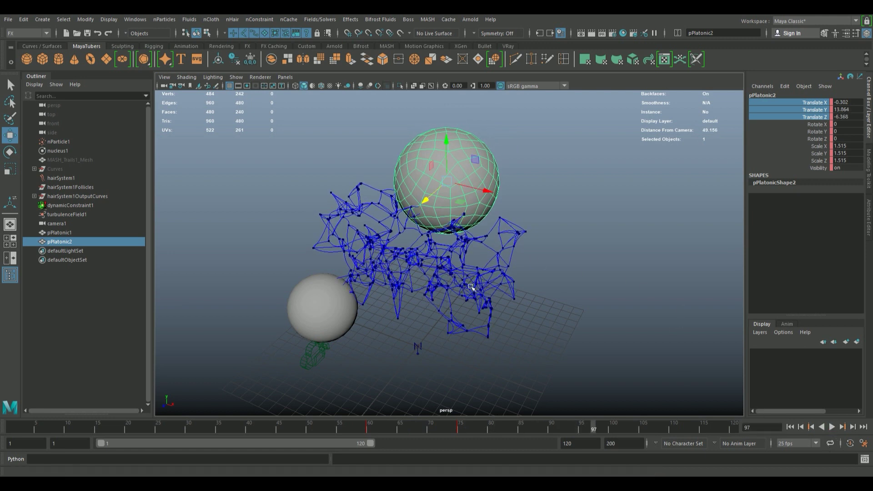
{"action": "left_click_drag", "start_coordinate": [472, 273], "coordinate": [505, 267], "text": "alt"}
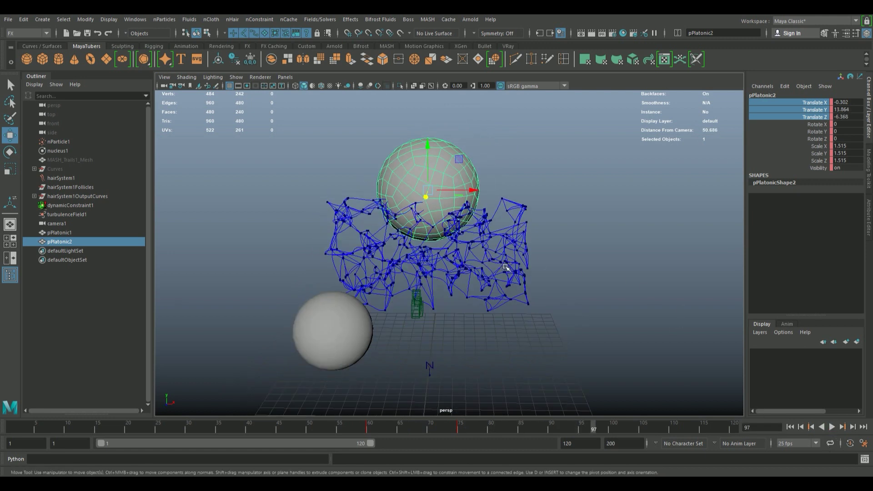
{"action": "left_click", "coordinate": [790, 427]}
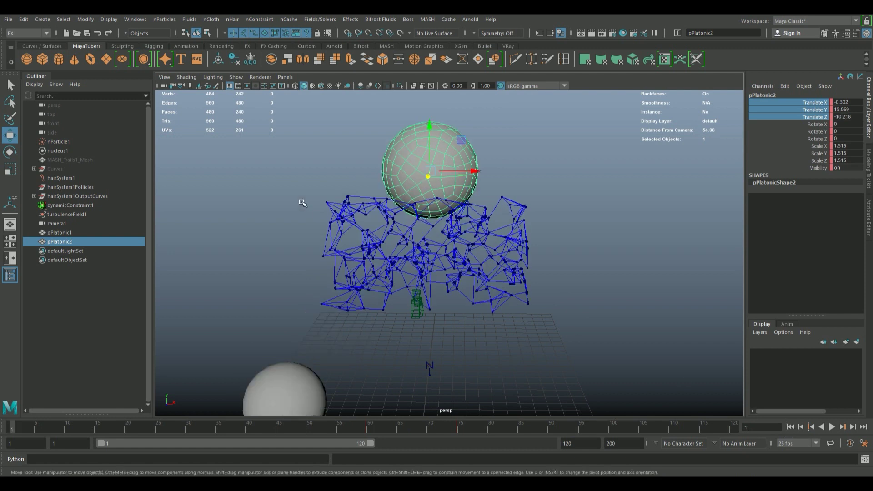
{"action": "key", "text": "bracketleft"}
{"action": "key", "text": "bracketleft"}
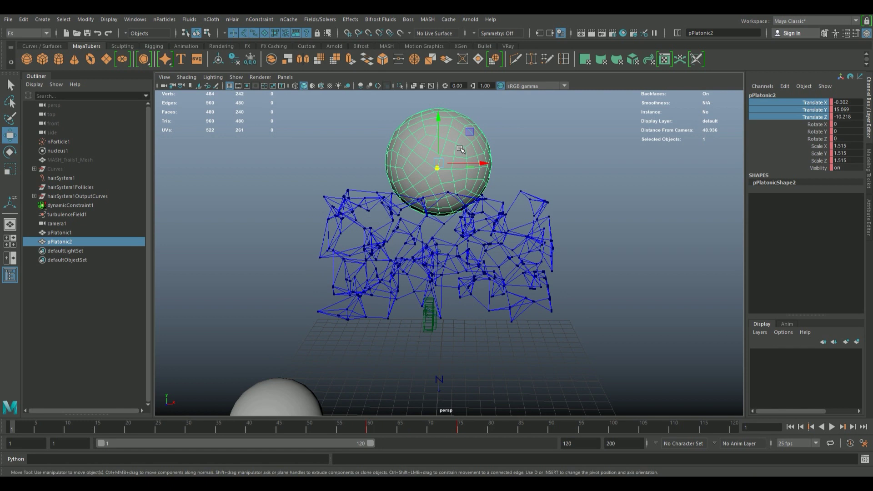
Step: Make the upper and lower spheres passive colliders nRigid1 and nRigid2
{"action": "left_click", "coordinate": [211, 20]}
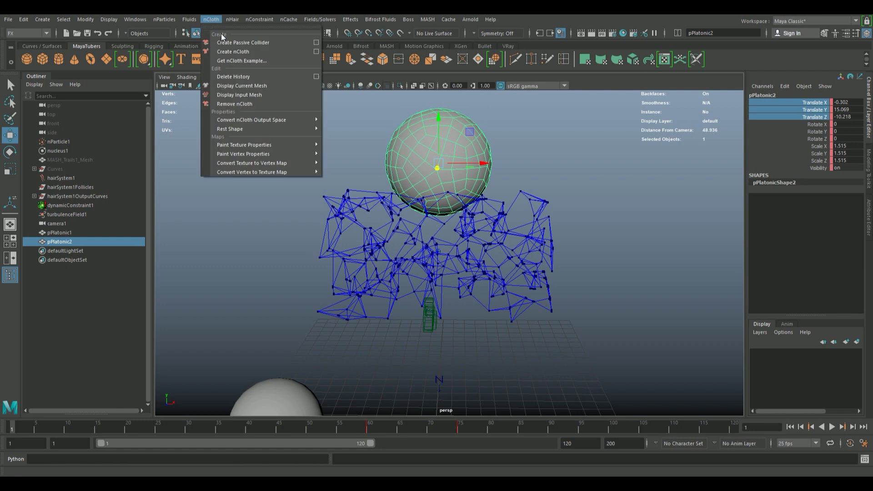
{"action": "left_click", "coordinate": [260, 43]}
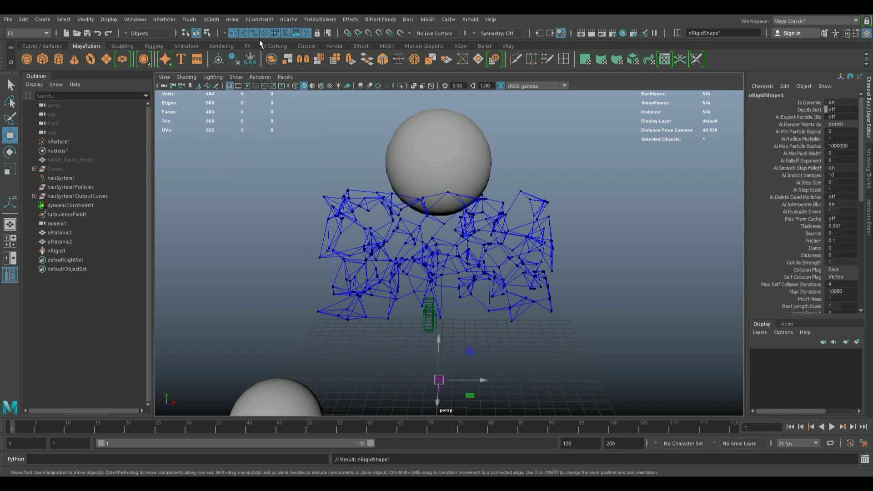
{"action": "left_click", "coordinate": [262, 391]}
{"action": "key", "text": "g"}
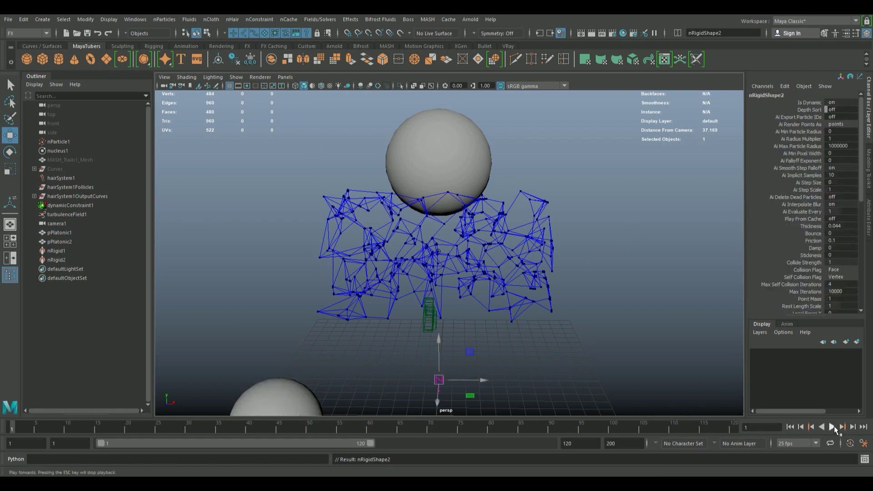
Step: Play the simulation to frame 18 to watch the upper sphere press into the web
{"action": "left_click", "coordinate": [832, 426]}
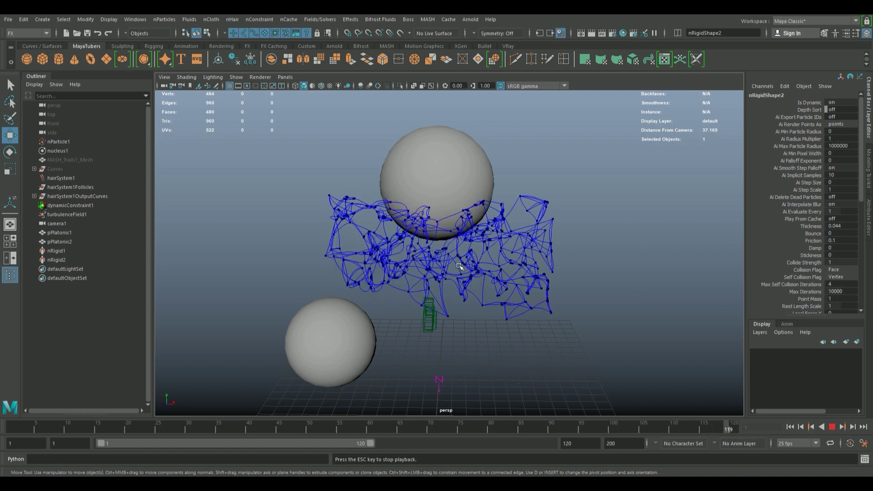
{"action": "key", "text": "Escape"}
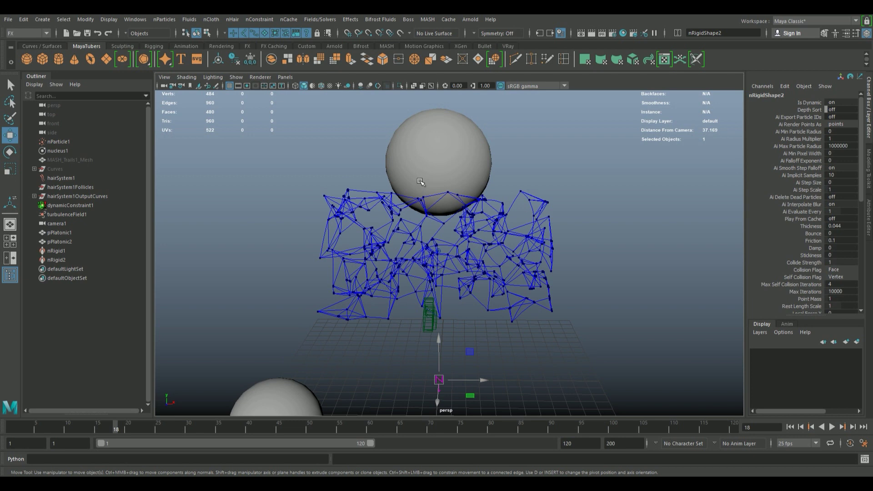
{"action": "left_click_drag", "start_coordinate": [457, 289], "coordinate": [463, 285], "text": "alt"}
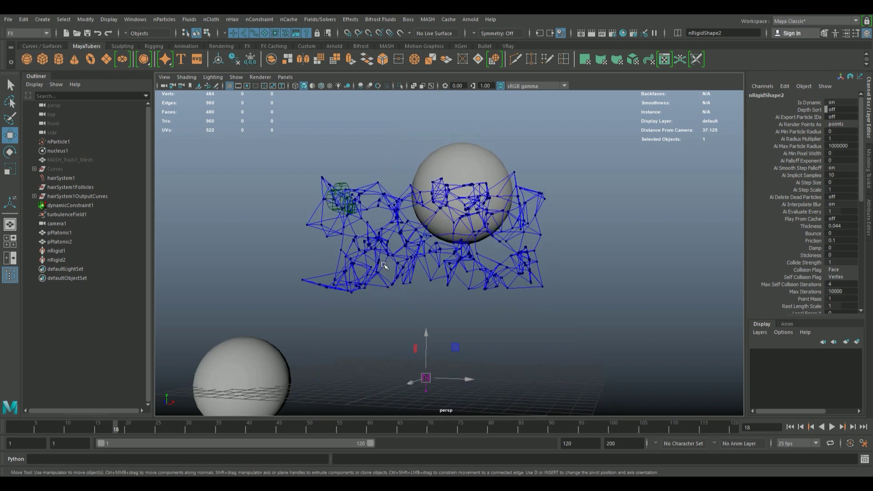
{"action": "scroll", "coordinate": [463, 286], "scroll_direction": "up", "scroll_amount": 3}
Step: Look through camera1, play the collider simulation to frame 100, then select pPlatonic2
{"action": "left_click", "coordinate": [285, 77]}
{"action": "mouse_move", "coordinate": [300, 86]}
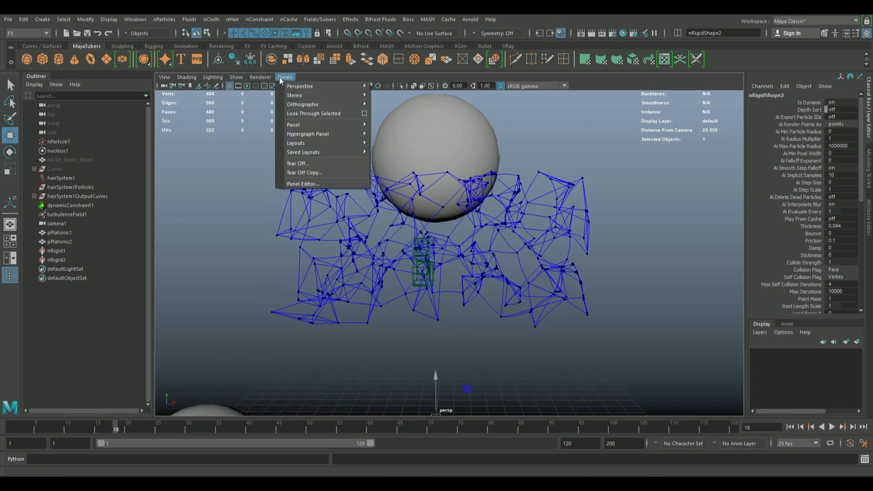
{"action": "left_click", "coordinate": [391, 86]}
{"action": "left_click", "coordinate": [789, 426]}
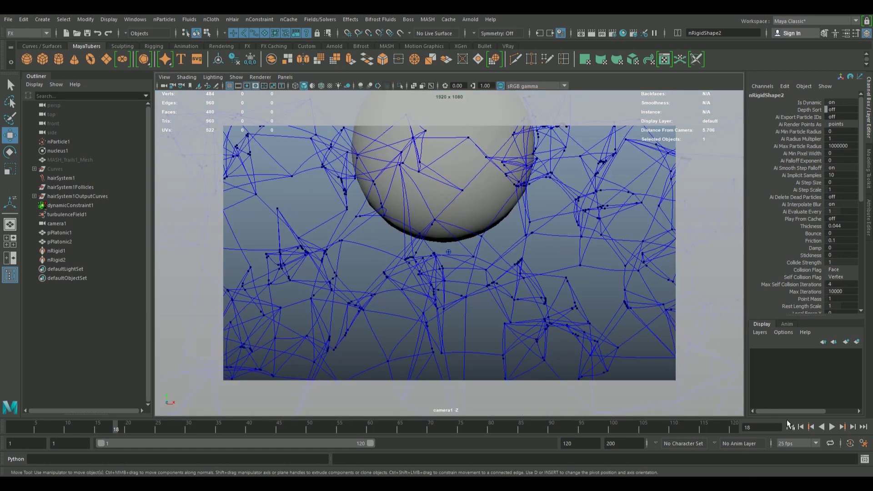
{"action": "left_click", "coordinate": [832, 427]}
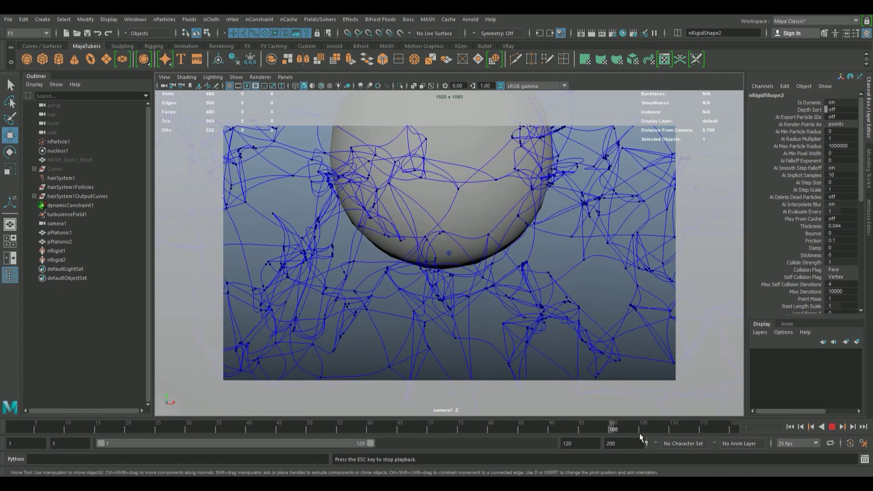
{"action": "left_click", "coordinate": [832, 426]}
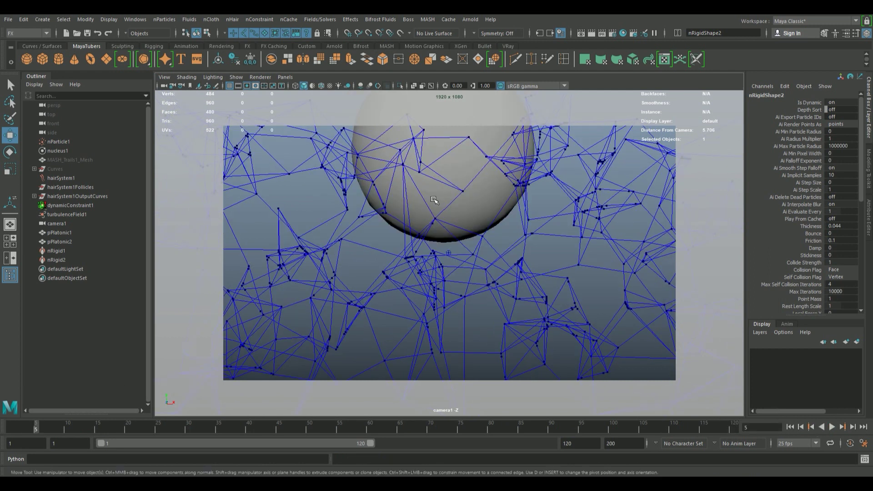
{"action": "left_click", "coordinate": [456, 166]}
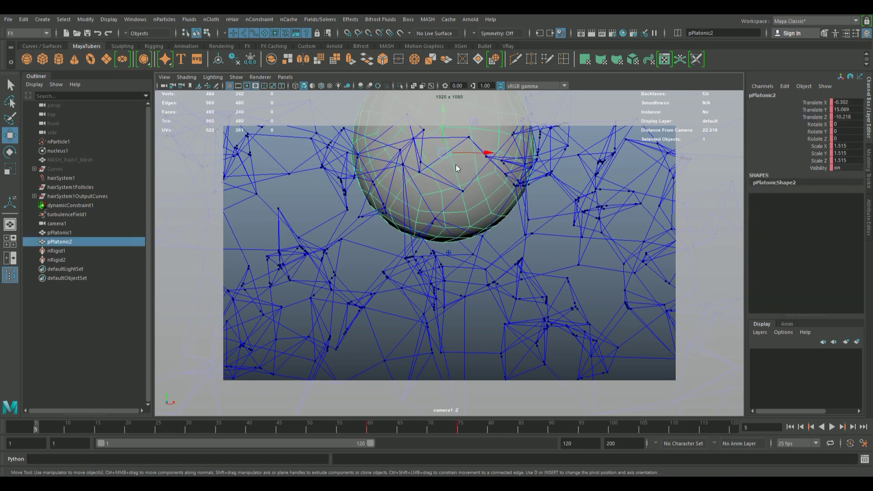
Step: Give the first sphere a new VRayMtl1 material with its opacity set to black
{"action": "right_click_drag", "start_coordinate": [457, 168], "coordinate": [455, 399]}
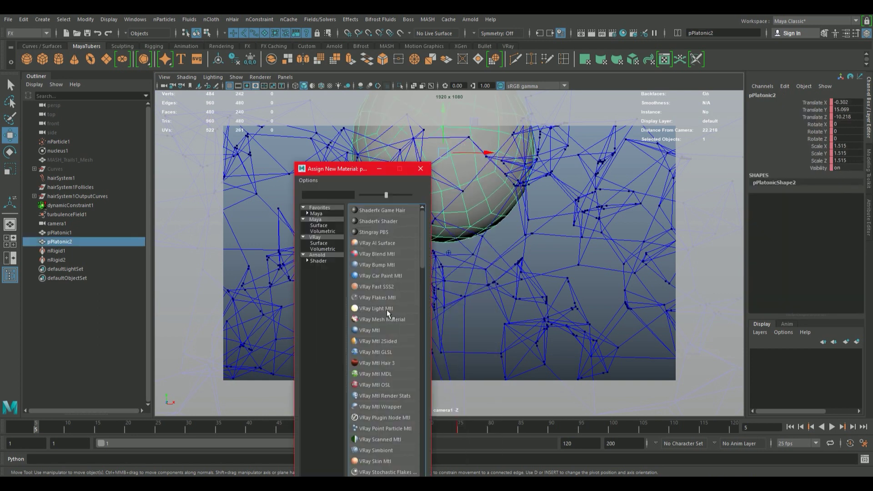
{"action": "left_click", "coordinate": [379, 330]}
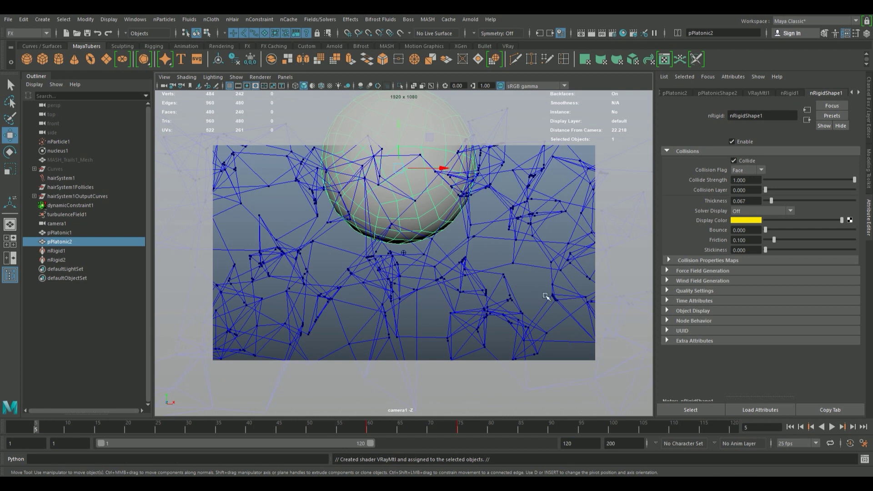
{"action": "left_click", "coordinate": [759, 93]}
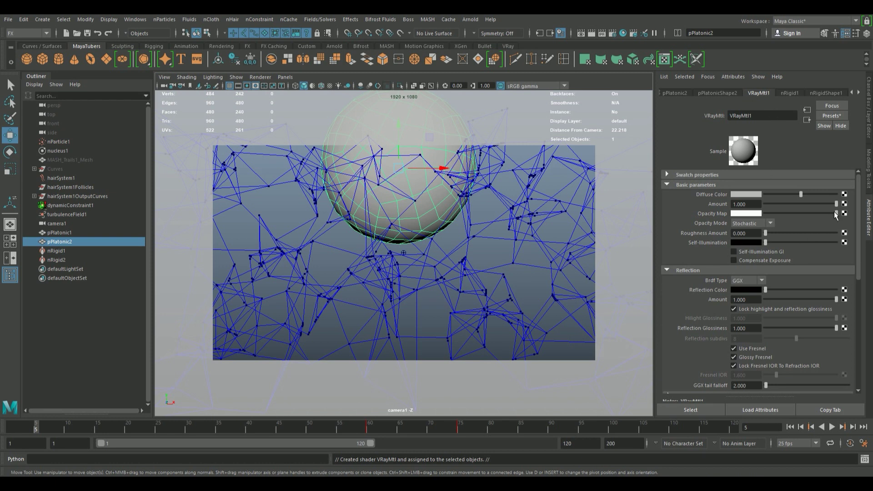
{"action": "left_click_drag", "start_coordinate": [837, 214], "coordinate": [717, 215]}
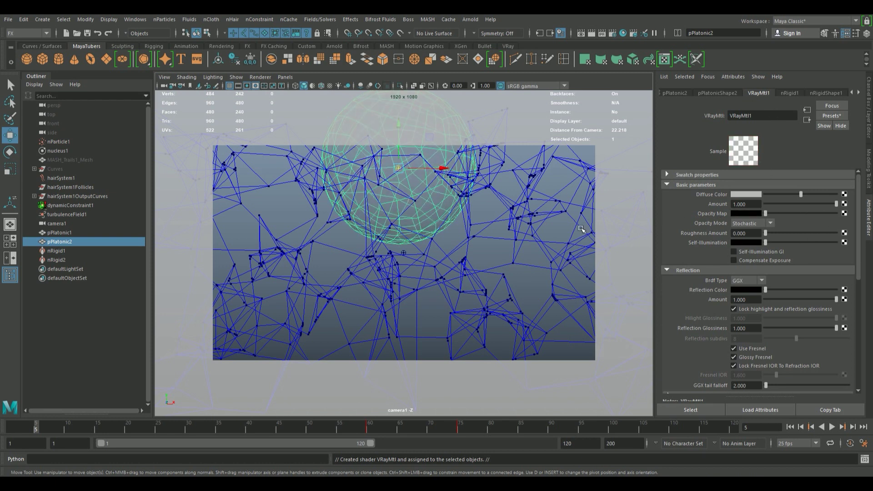
Step: In the persp view, assign the existing VRayMtl1 to the lower sphere pPlatonic1
{"action": "left_click", "coordinate": [284, 77]}
{"action": "left_click", "coordinate": [387, 95]}
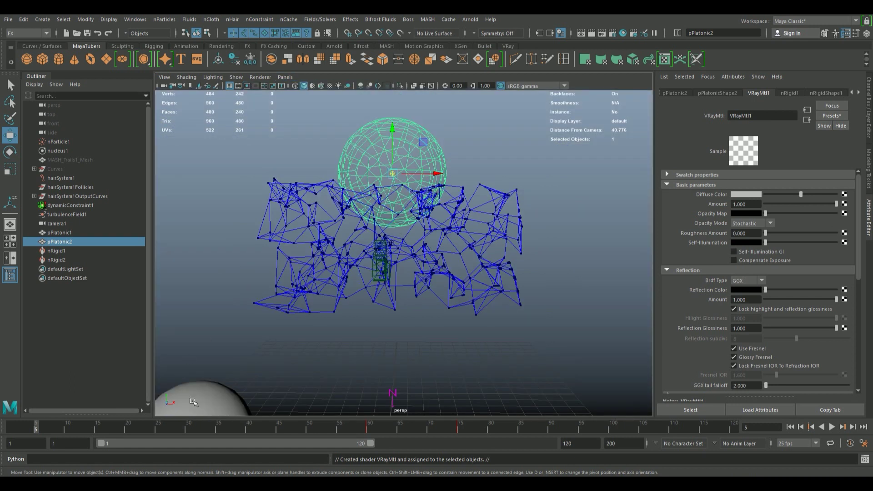
{"action": "left_click", "coordinate": [193, 402]}
{"action": "right_click", "coordinate": [193, 402]}
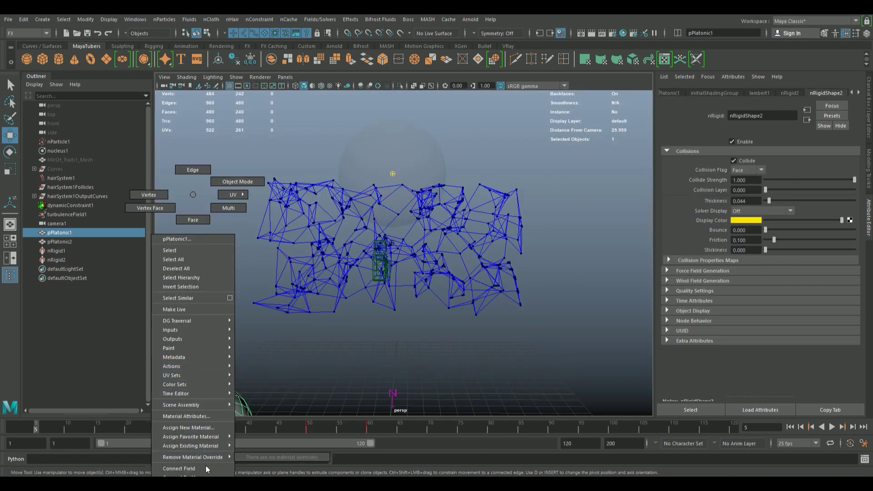
{"action": "left_click", "coordinate": [255, 447]}
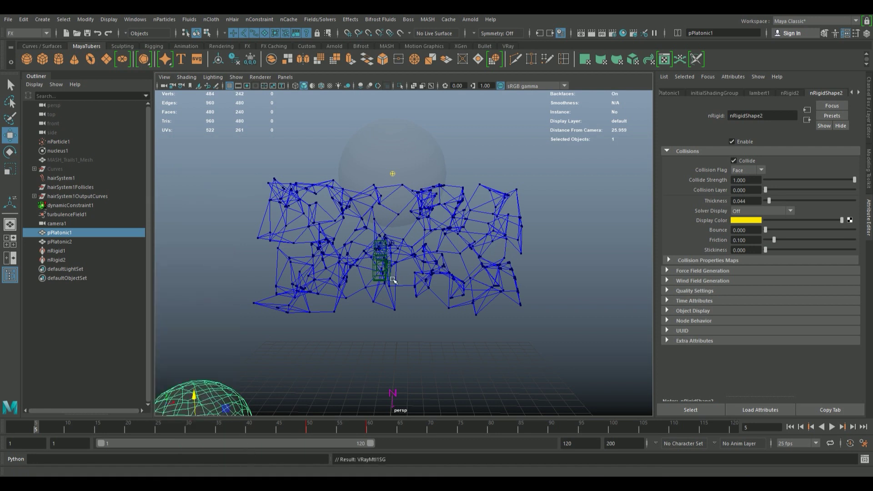
{"action": "left_click_drag", "start_coordinate": [393, 280], "coordinate": [108, 149], "text": "alt"}
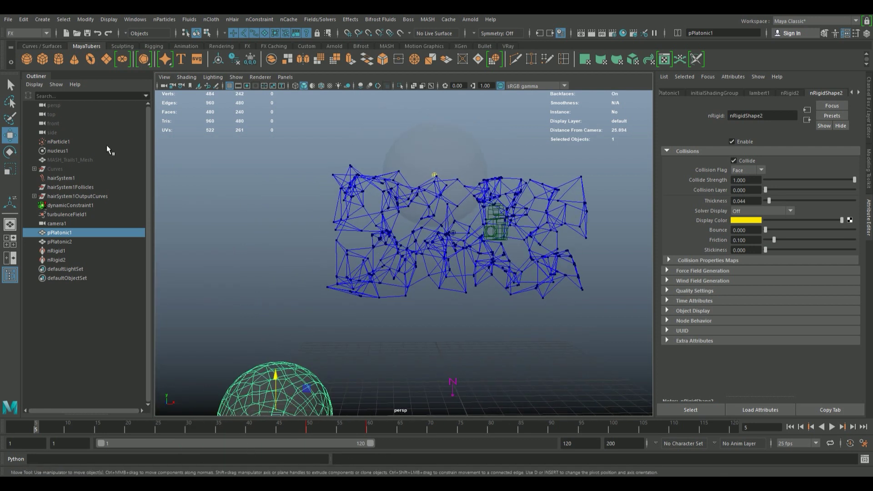
{"action": "left_click", "coordinate": [68, 140]}
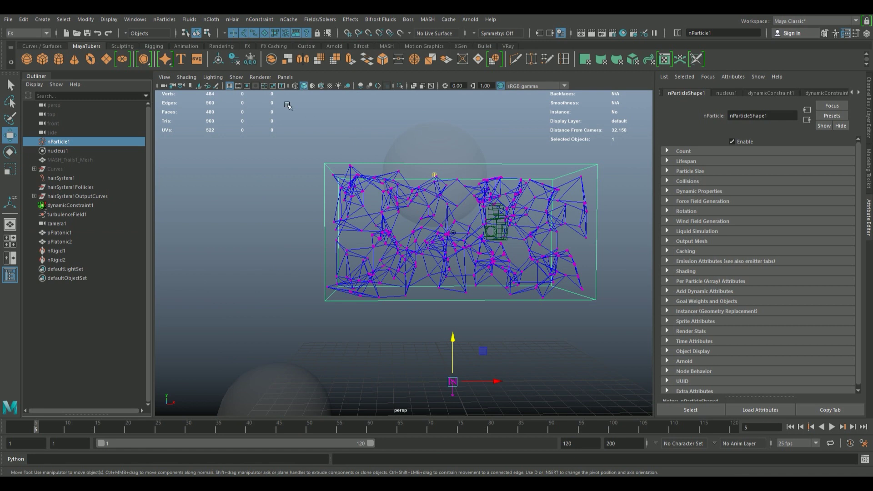
Step: Look through camera1 and render the frame in V-Ray, showing faint white points on black
{"action": "left_click", "coordinate": [283, 77]}
{"action": "left_click", "coordinate": [386, 87]}
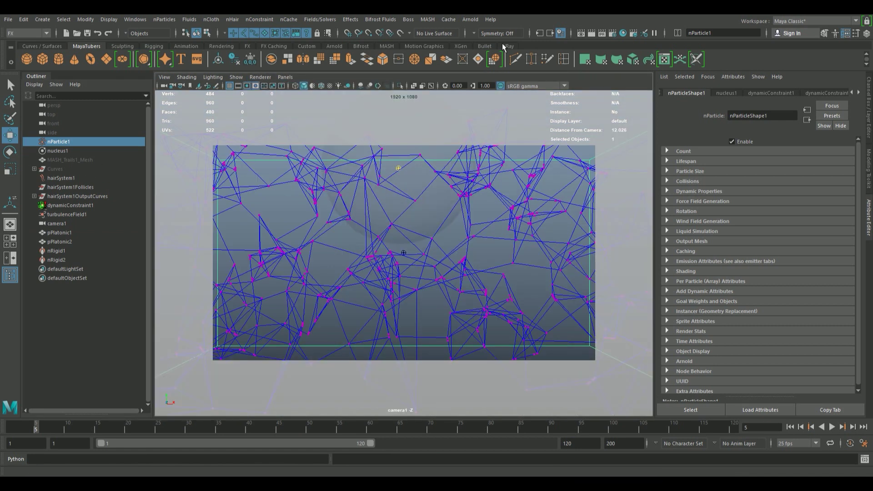
{"action": "left_click", "coordinate": [588, 32]}
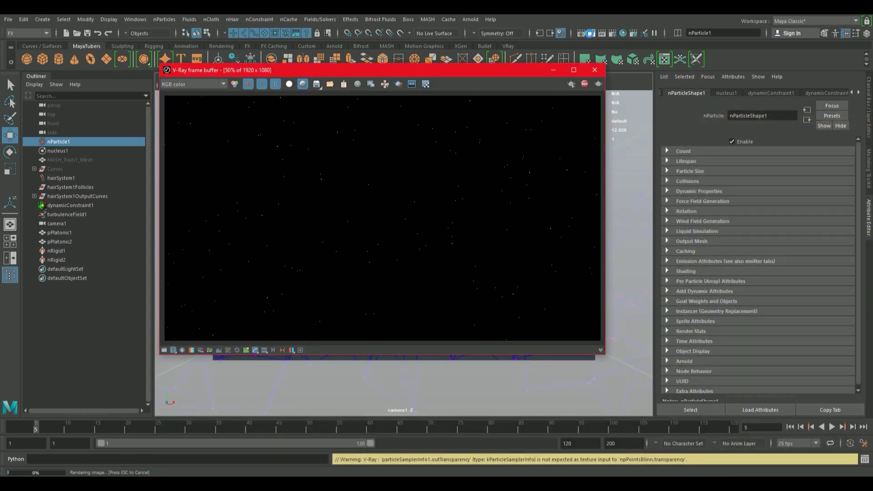
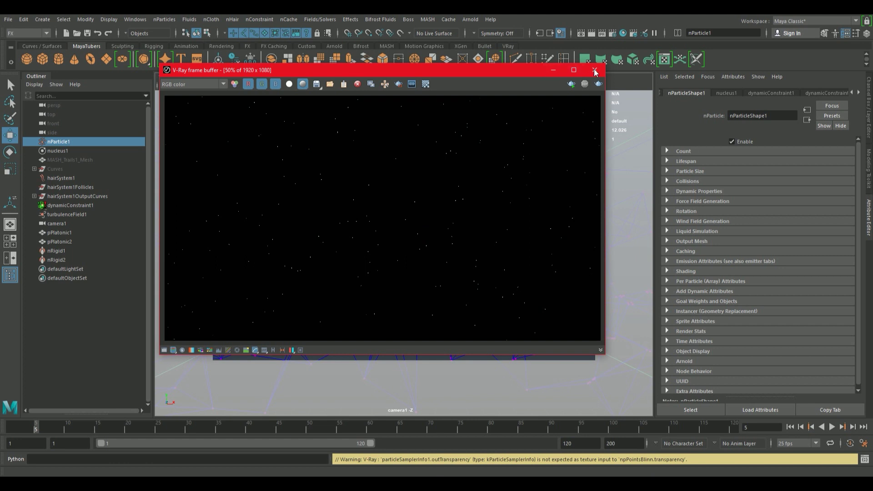
Step: Hide the nParticle1 particles
{"action": "left_click_drag", "start_coordinate": [522, 72], "coordinate": [556, 195]}
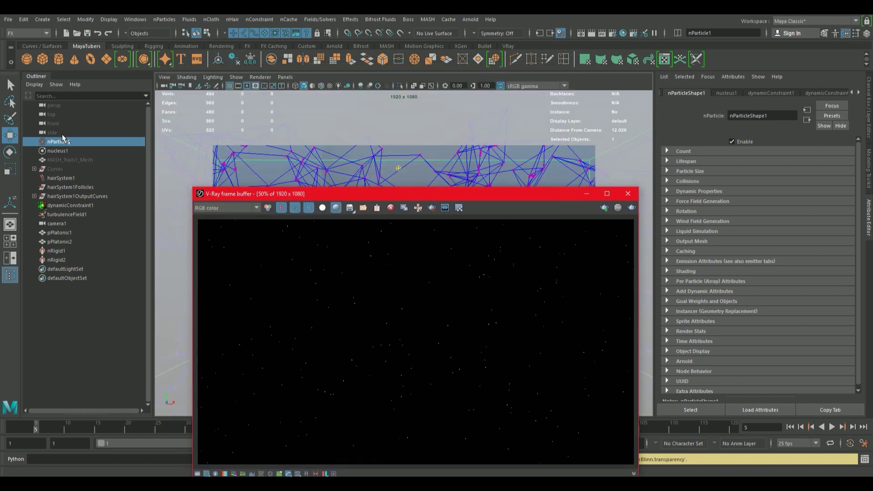
{"action": "left_click", "coordinate": [64, 141]}
{"action": "key", "text": "h"}
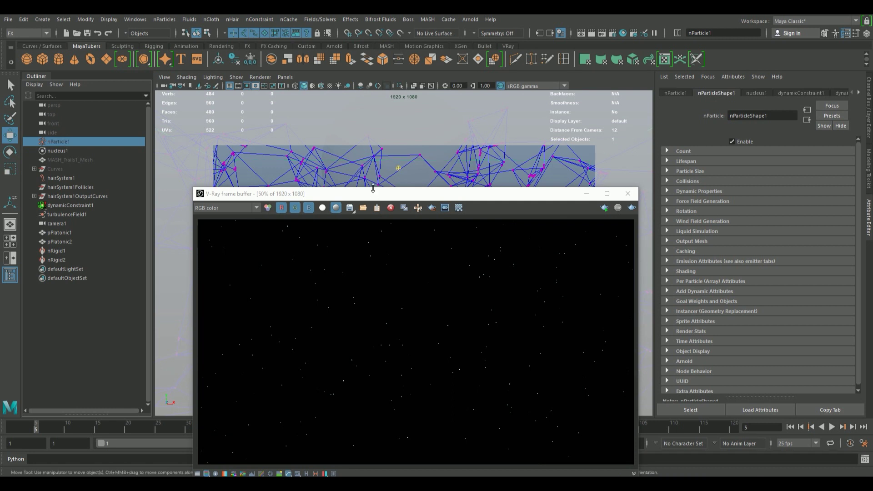
Step: Start a quick test render of the camera view, stop it, and close the frame buffer
{"action": "left_click_drag", "start_coordinate": [374, 193], "coordinate": [372, 86]}
{"action": "left_click", "coordinate": [629, 99]}
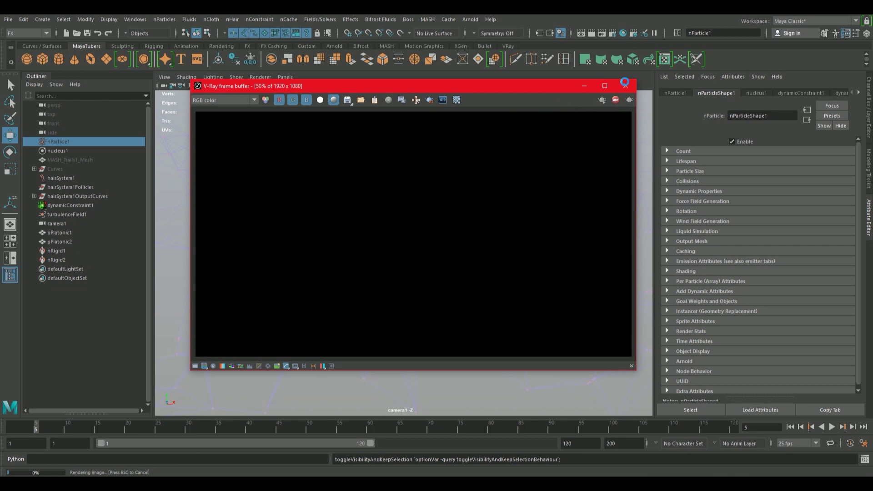
{"action": "left_click", "coordinate": [617, 99]}
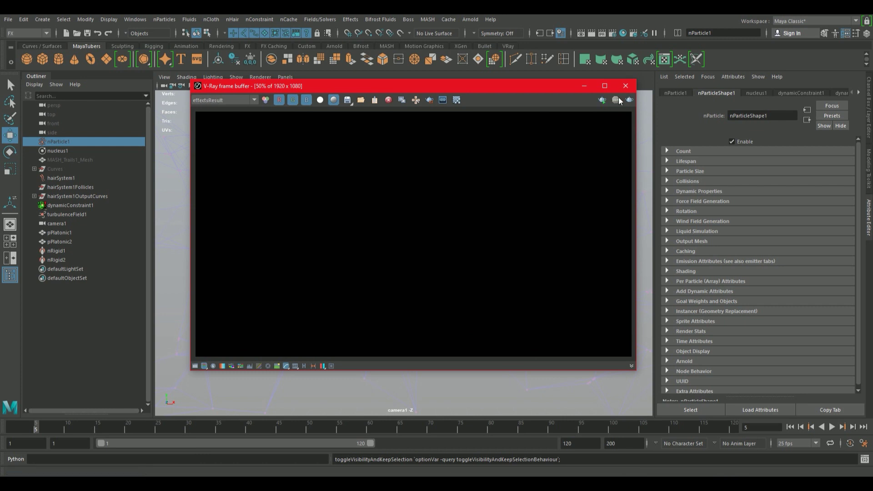
{"action": "left_click", "coordinate": [625, 86]}
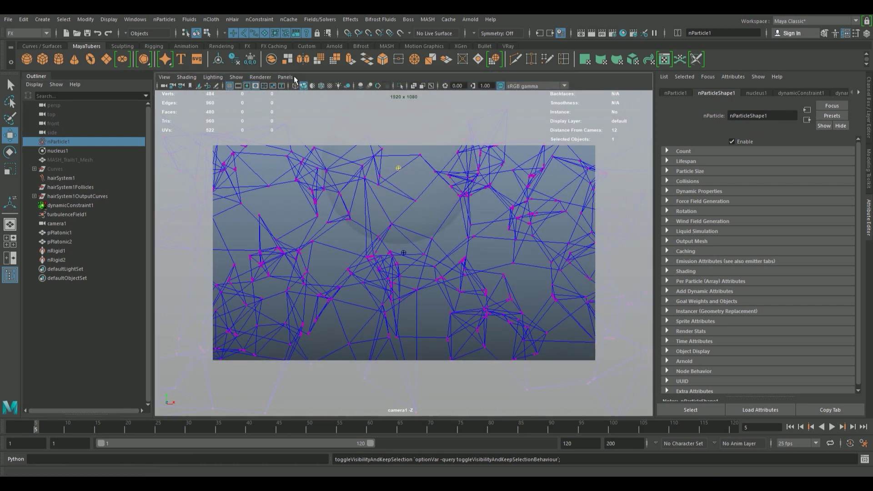
Step: Switch the viewport to the persp camera
{"action": "left_click", "coordinate": [206, 33]}
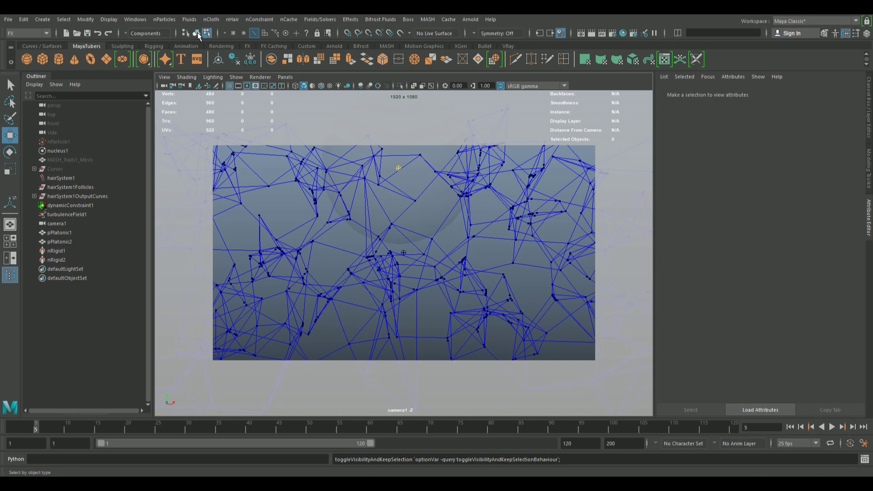
{"action": "left_click", "coordinate": [285, 77]}
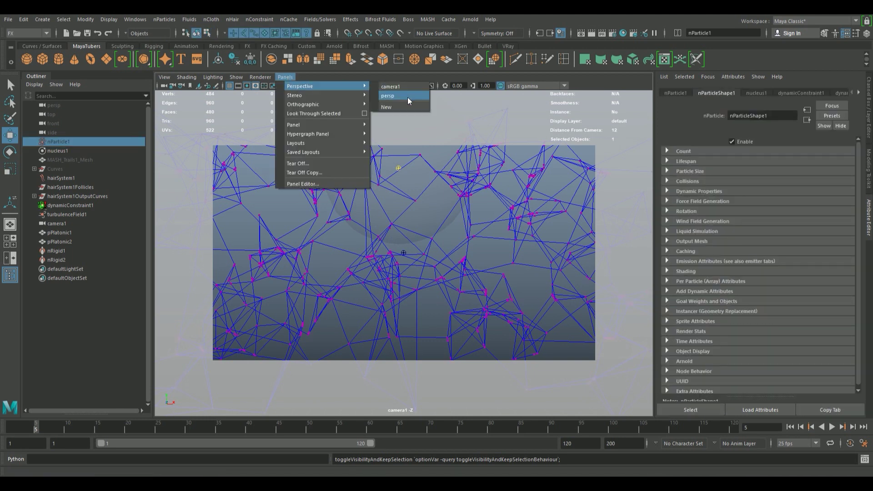
{"action": "left_click", "coordinate": [406, 95]}
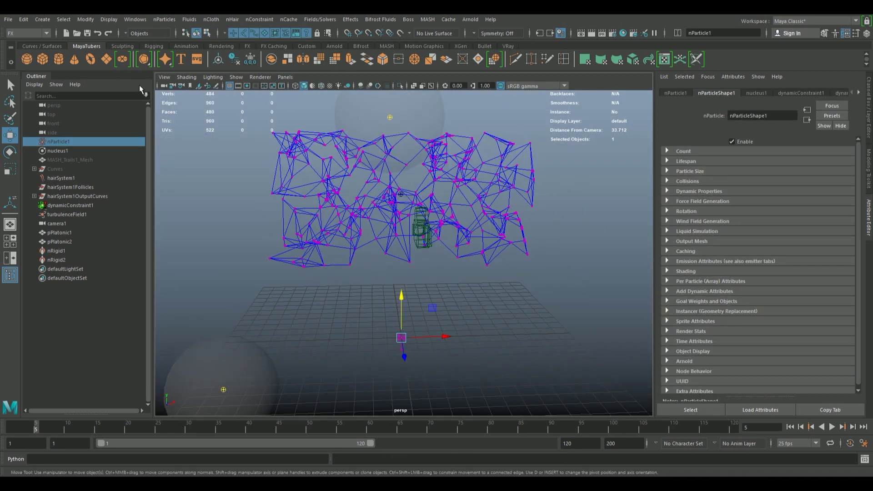
Step: Create a platonic solid at the origin with Subdivisions set to 2
{"action": "left_click", "coordinate": [144, 59]}
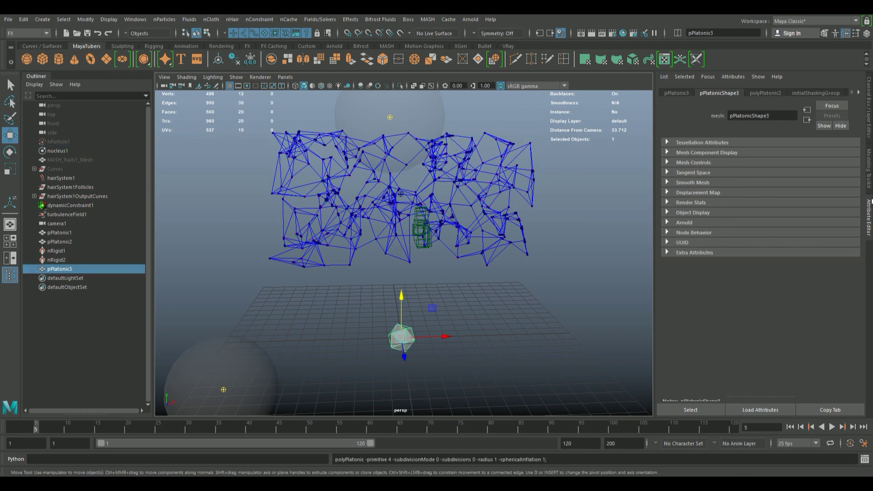
{"action": "left_click", "coordinate": [870, 119]}
{"action": "double_click", "coordinate": [838, 219]}
{"action": "type", "text": "2"}
{"action": "key", "text": "Return"}
{"action": "mouse_move", "coordinate": [437, 255]}
{"action": "left_mouse_down", "text": "alt"}
{"action": "mouse_move", "coordinate": [351, 247]}
{"action": "mouse_move", "coordinate": [430, 164]}
{"action": "left_mouse_up", "text": "alt"}
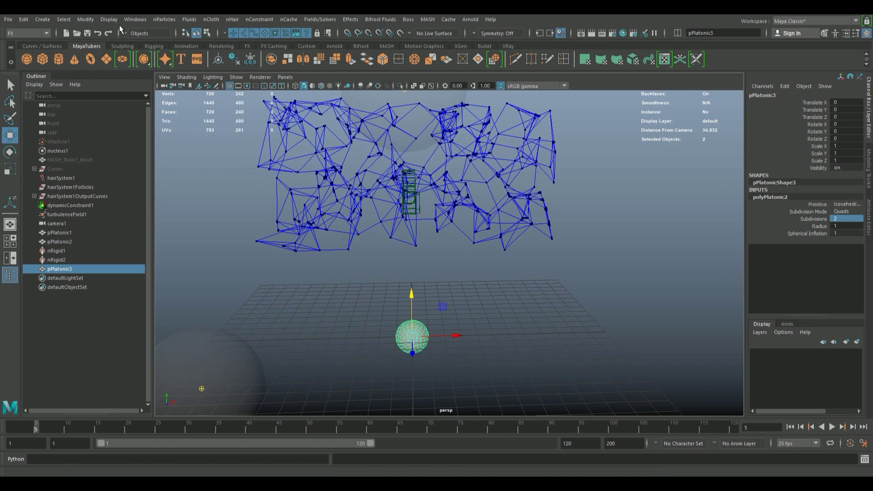
Step: Create an instancer of pPlatonic3 on nParticleShape1 with all data types allowed
{"action": "left_click", "coordinate": [171, 19]}
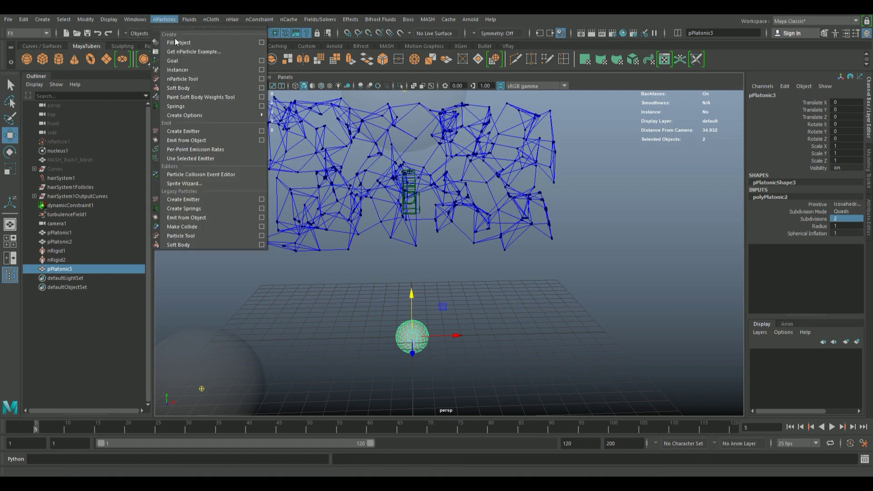
{"action": "left_click", "coordinate": [261, 69]}
{"action": "left_click_drag", "start_coordinate": [651, 116], "coordinate": [530, 131]}
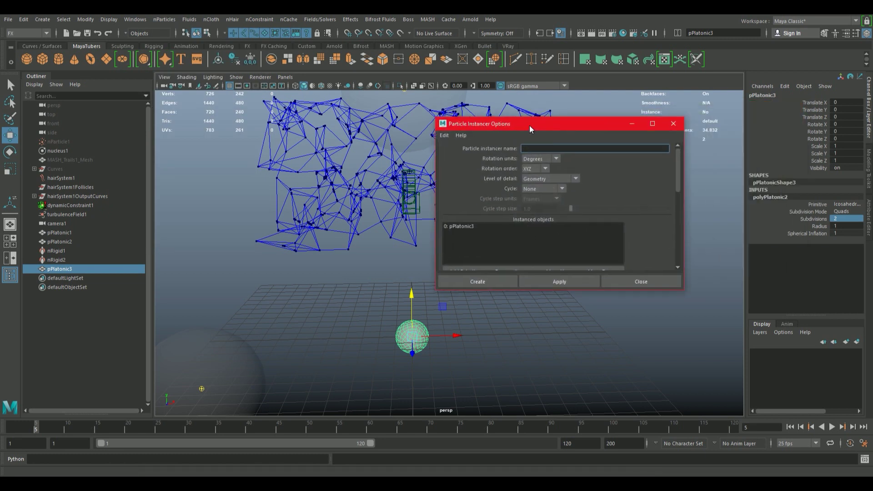
{"action": "left_click_drag", "start_coordinate": [679, 169], "coordinate": [673, 198]}
{"action": "scroll", "coordinate": [581, 187], "scroll_direction": "down", "scroll_amount": 2}
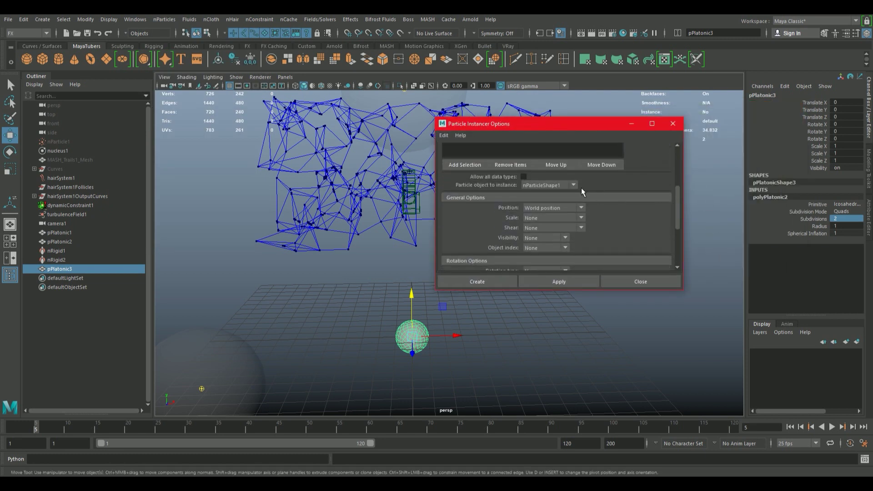
{"action": "left_click", "coordinate": [524, 176]}
{"action": "left_click", "coordinate": [484, 281]}
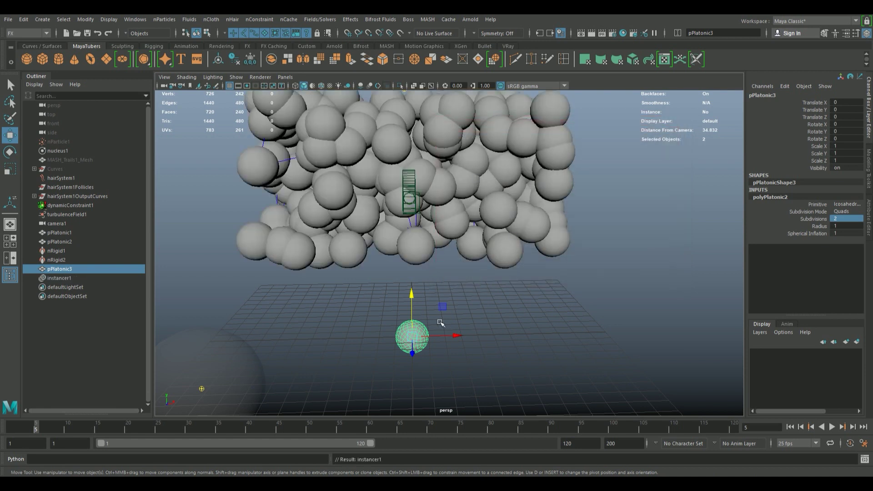
Step: Scale pPlatonic3 down to 0.125 on X, Y and Z
{"action": "key", "text": "r"}
{"action": "left_click_drag", "start_coordinate": [415, 336], "coordinate": [389, 330]}
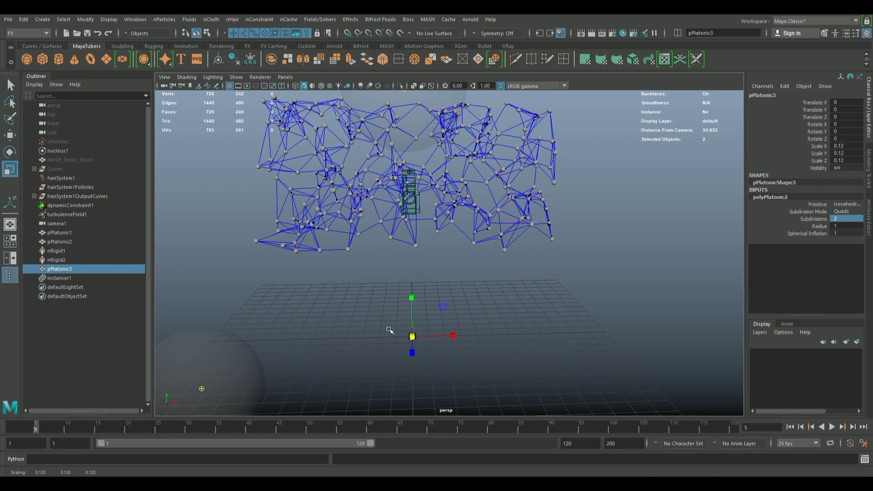
{"action": "left_click_drag", "start_coordinate": [847, 146], "coordinate": [853, 160]}
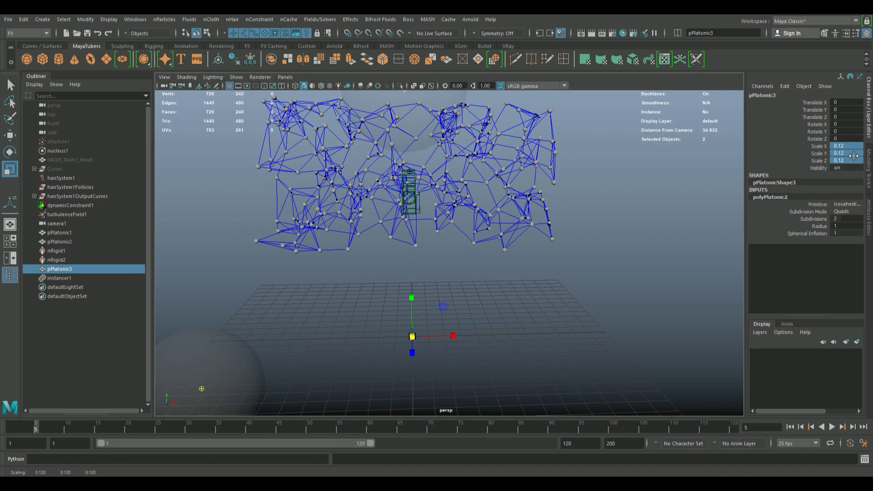
{"action": "type", "text": "5"}
{"action": "key", "text": "Return"}
Step: Zoom in close to the small sphere and bring up its material options
{"action": "left_click_drag", "start_coordinate": [202, 388], "coordinate": [406, 288], "text": "alt"}
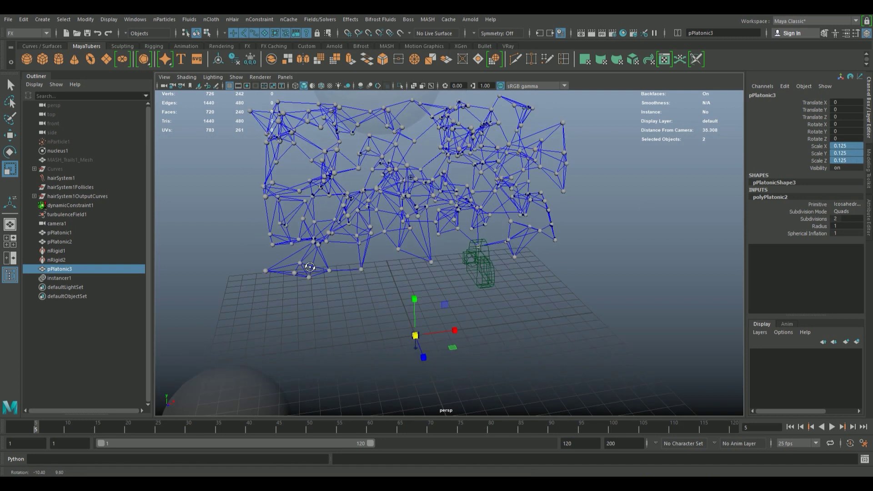
{"action": "scroll", "coordinate": [406, 289], "scroll_direction": "up", "scroll_amount": 5}
{"action": "scroll", "coordinate": [406, 289], "scroll_direction": "up", "scroll_amount": 2}
{"action": "scroll", "coordinate": [455, 309], "scroll_direction": "up", "scroll_amount": 3}
{"action": "scroll", "coordinate": [491, 277], "scroll_direction": "up", "scroll_amount": 3}
{"action": "scroll", "coordinate": [509, 268], "scroll_direction": "up", "scroll_amount": 3}
{"action": "scroll", "coordinate": [538, 292], "scroll_direction": "up", "scroll_amount": 3}
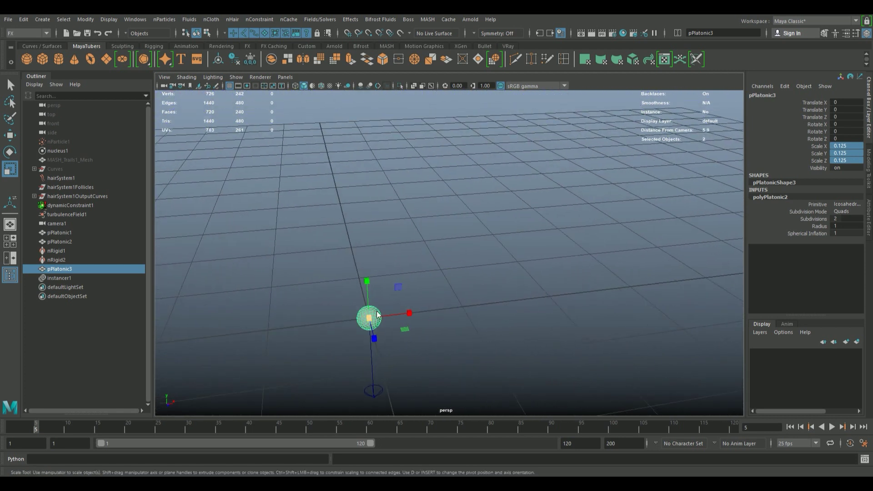
{"action": "right_click_drag", "start_coordinate": [376, 195], "coordinate": [380, 449]}
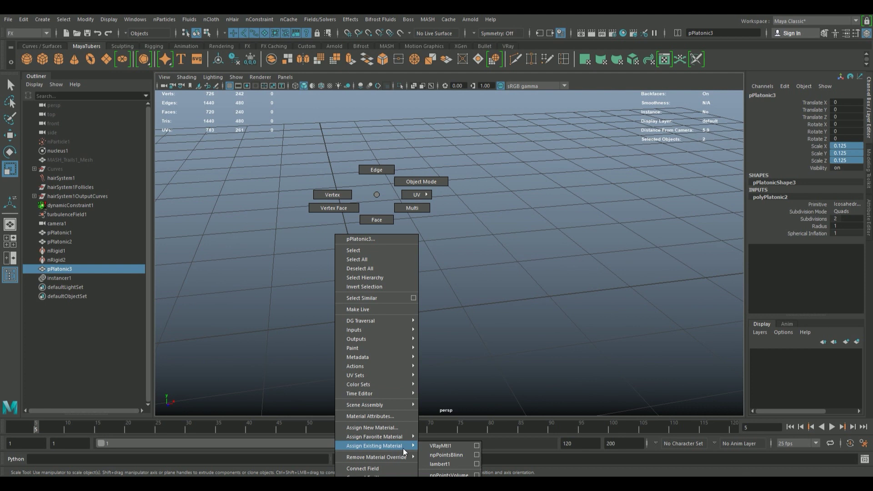
Step: Assign a new VRayLightMtl1 to the sphere and make its colour white
{"action": "left_click", "coordinate": [398, 427]}
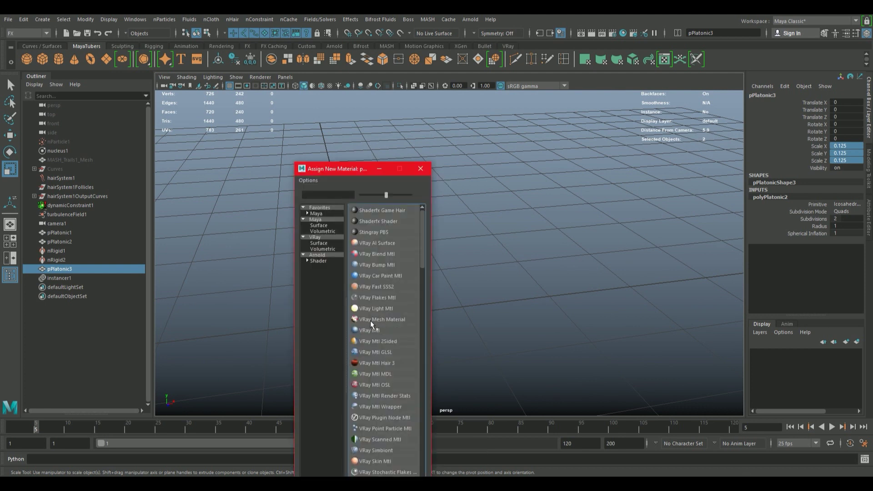
{"action": "left_click", "coordinate": [381, 309]}
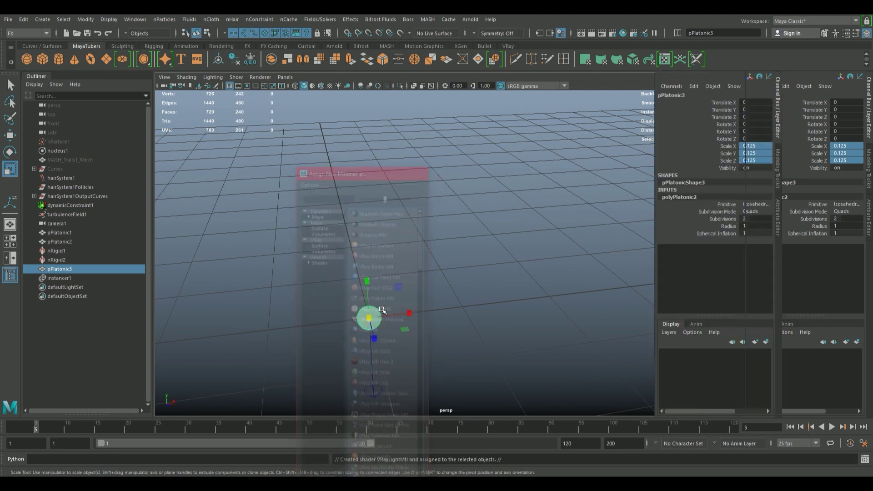
{"action": "left_click", "coordinate": [809, 92]}
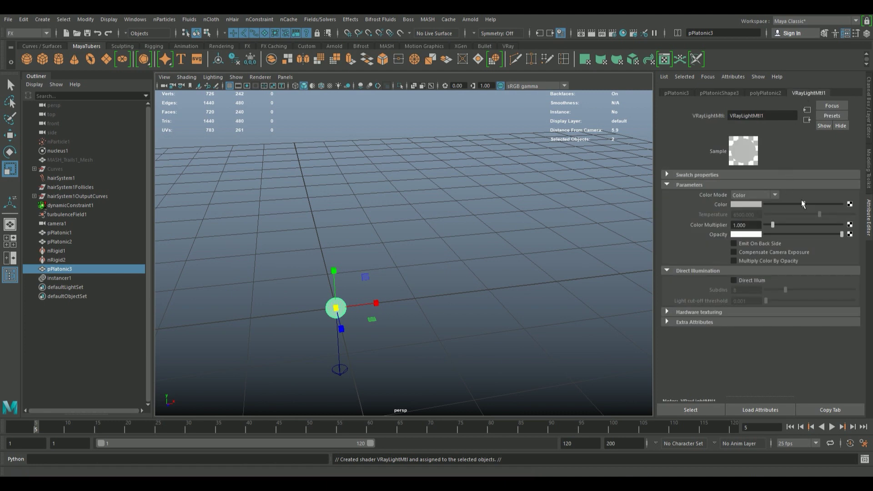
{"action": "left_click_drag", "start_coordinate": [804, 205], "coordinate": [869, 209]}
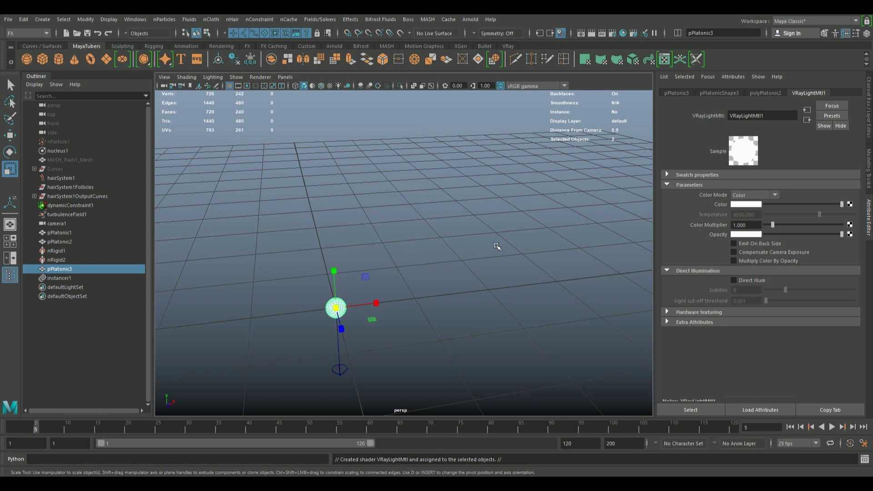
Step: Pull the view back until the whole sphere network is framed
{"action": "right_click_drag", "start_coordinate": [474, 244], "coordinate": [389, 253], "text": "alt"}
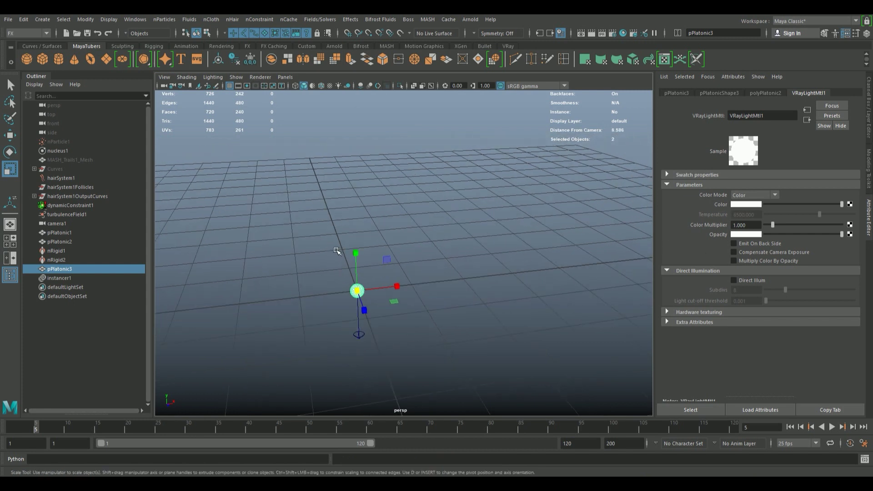
{"action": "left_click_drag", "start_coordinate": [507, 212], "coordinate": [414, 235], "text": "alt"}
{"action": "scroll", "coordinate": [481, 240], "scroll_direction": "down", "scroll_amount": 1}
{"action": "scroll", "coordinate": [481, 239], "scroll_direction": "down", "scroll_amount": 3}
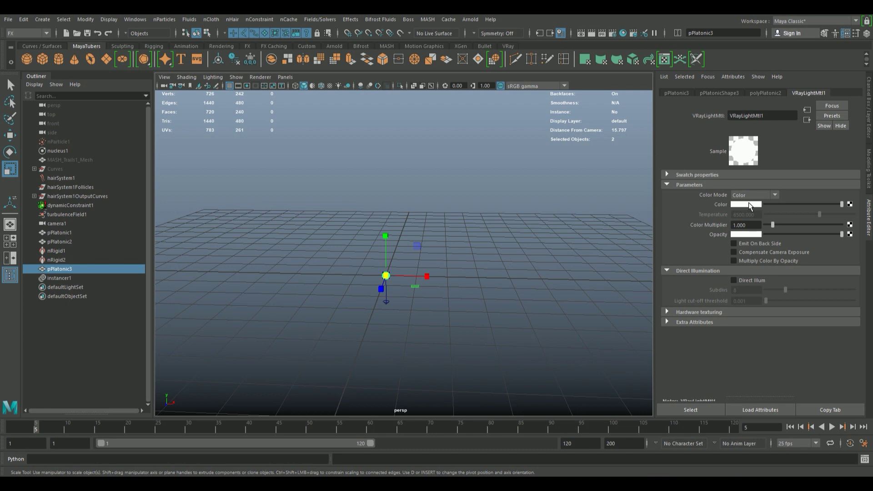
{"action": "mouse_move", "coordinate": [513, 279]}
{"action": "left_mouse_down", "text": "alt"}
{"action": "mouse_move", "coordinate": [454, 268]}
{"action": "mouse_move", "coordinate": [464, 300]}
{"action": "left_mouse_up", "text": "alt"}
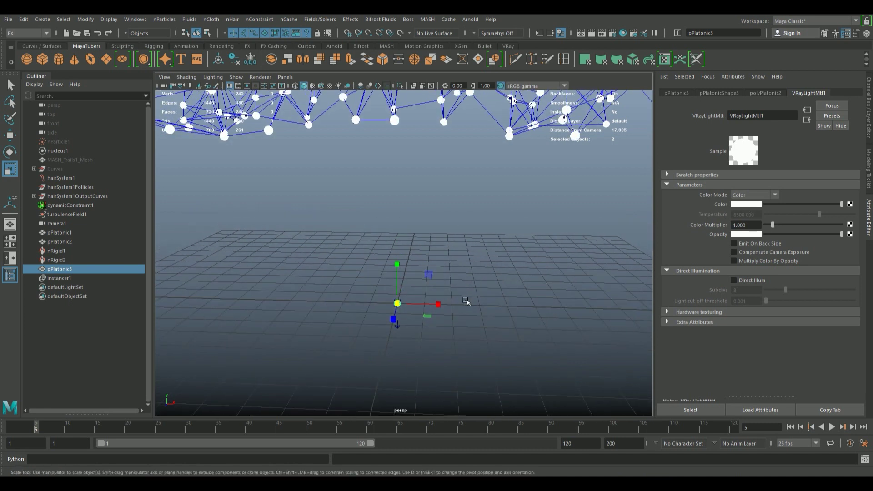
{"action": "mouse_move", "coordinate": [466, 301]}
{"action": "left_mouse_down", "text": "alt"}
{"action": "mouse_move", "coordinate": [283, 326]}
{"action": "mouse_move", "coordinate": [423, 356]}
{"action": "mouse_move", "coordinate": [372, 173]}
{"action": "mouse_move", "coordinate": [394, 133]}
{"action": "left_mouse_up", "text": "alt"}
Step: Look through camera1 and render the frame in V-Ray at 960x540
{"action": "left_click", "coordinate": [285, 76]}
{"action": "mouse_move", "coordinate": [300, 86]}
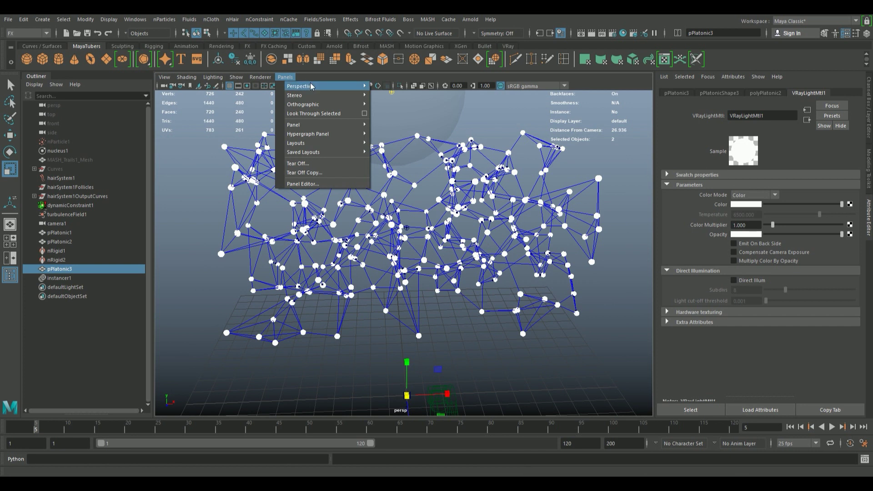
{"action": "left_click", "coordinate": [392, 87]}
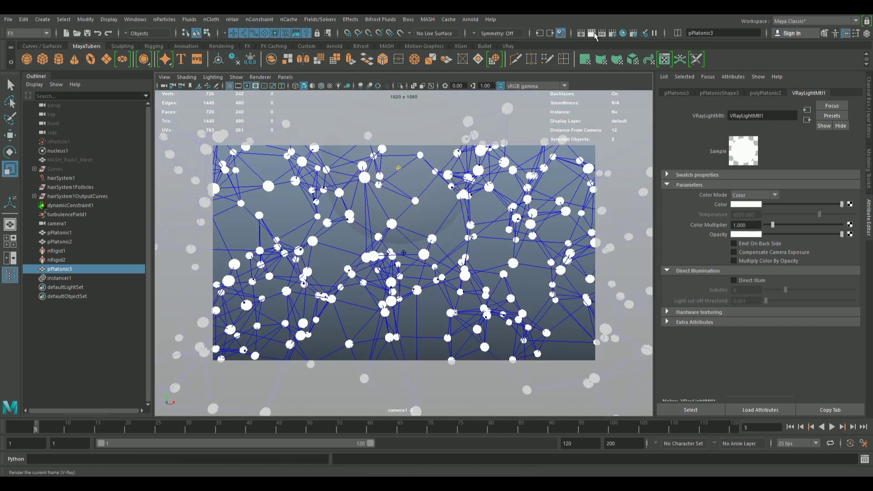
{"action": "left_click", "coordinate": [581, 33]}
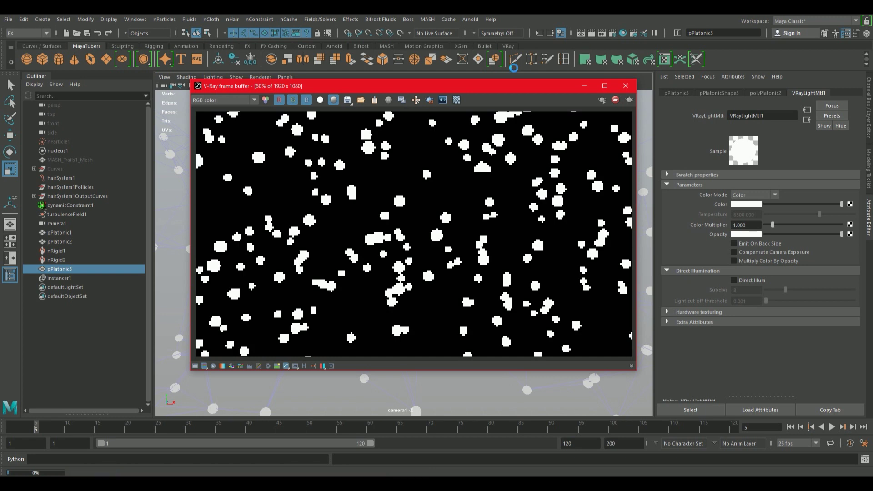
{"action": "left_click", "coordinate": [456, 100]}
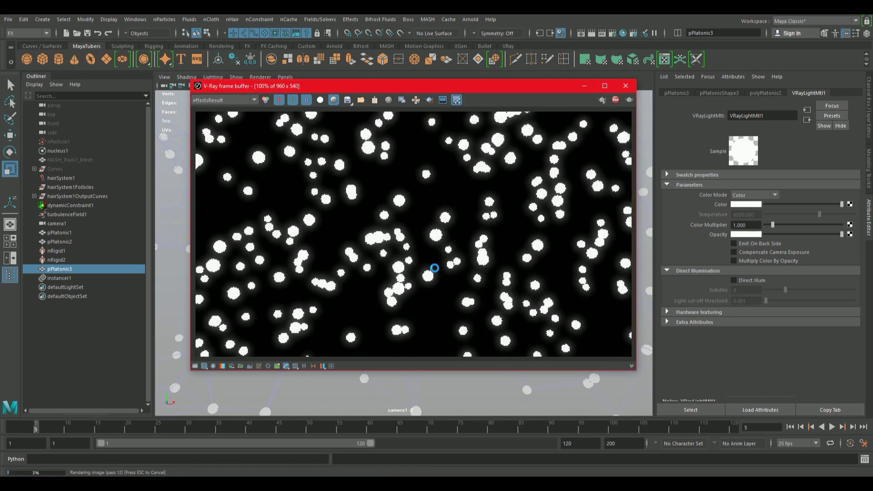
Step: Turn off Bloom and Glare in the frame buffer's lens effects
{"action": "left_click", "coordinate": [331, 366]}
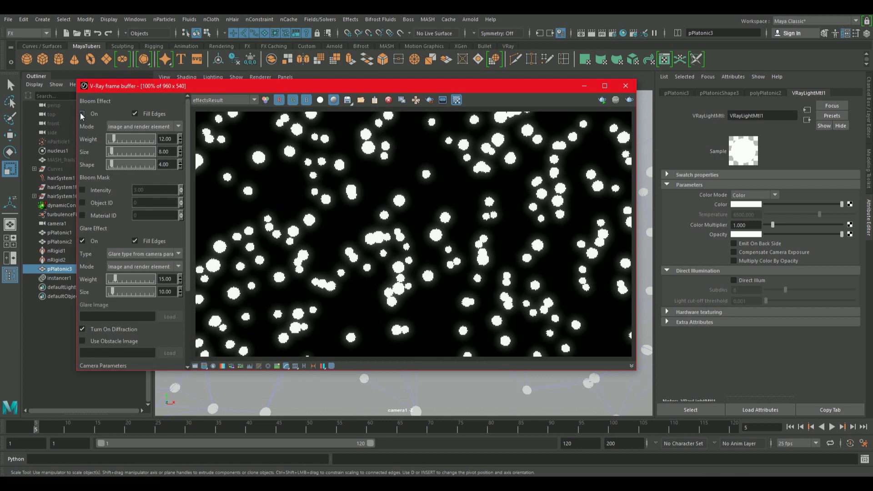
{"action": "left_click", "coordinate": [82, 114]}
{"action": "left_click", "coordinate": [82, 241]}
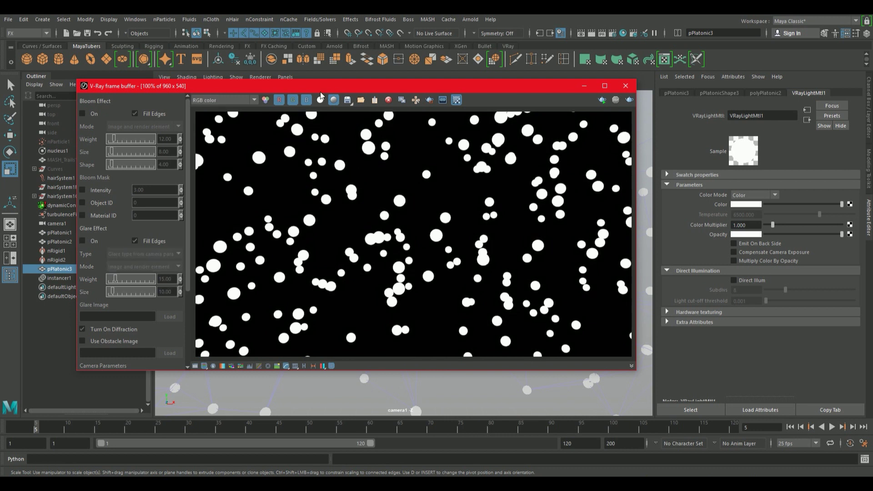
{"action": "left_click", "coordinate": [331, 365]}
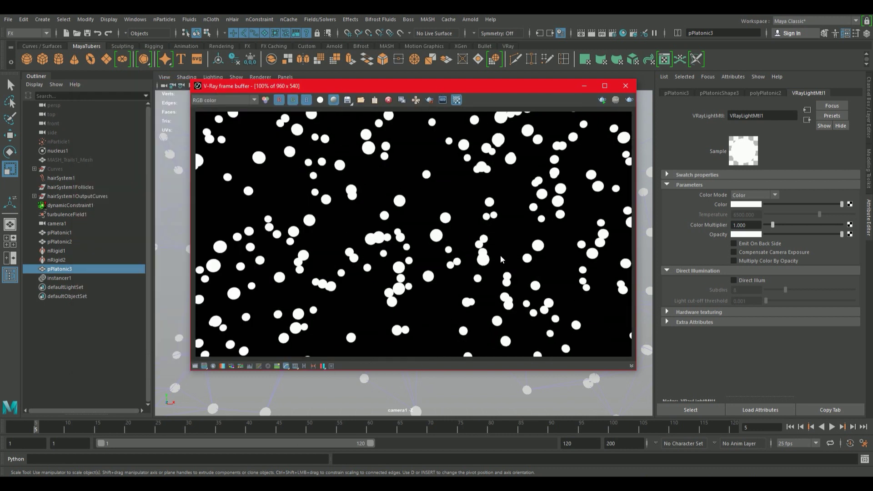
Step: Close the render window and select one of the hair curves
{"action": "left_click_drag", "start_coordinate": [562, 92], "coordinate": [528, 123]}
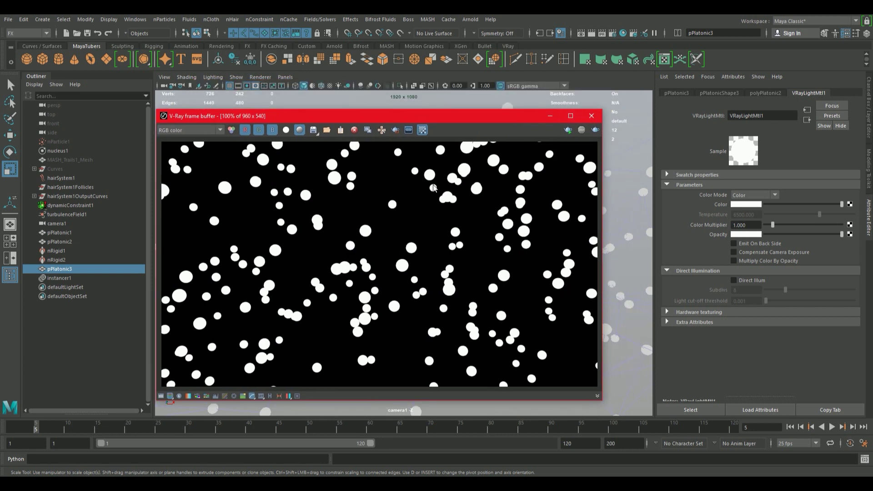
{"action": "left_click", "coordinate": [592, 117]}
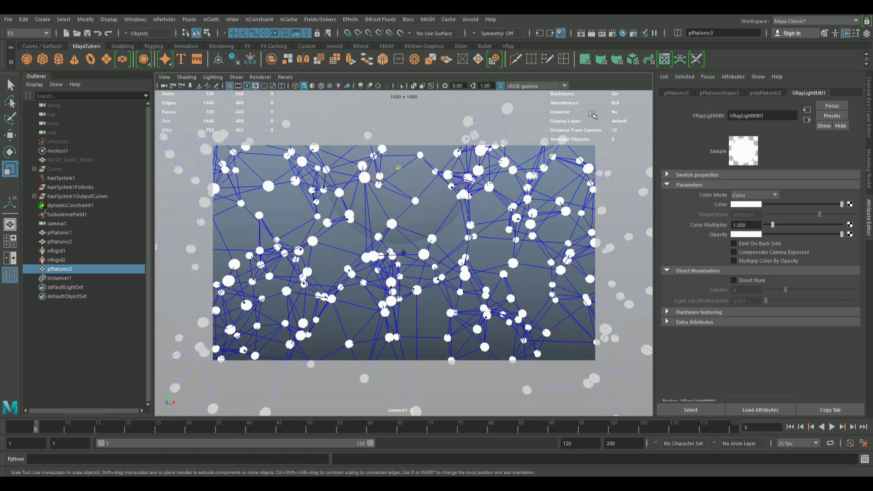
{"action": "left_click", "coordinate": [423, 183]}
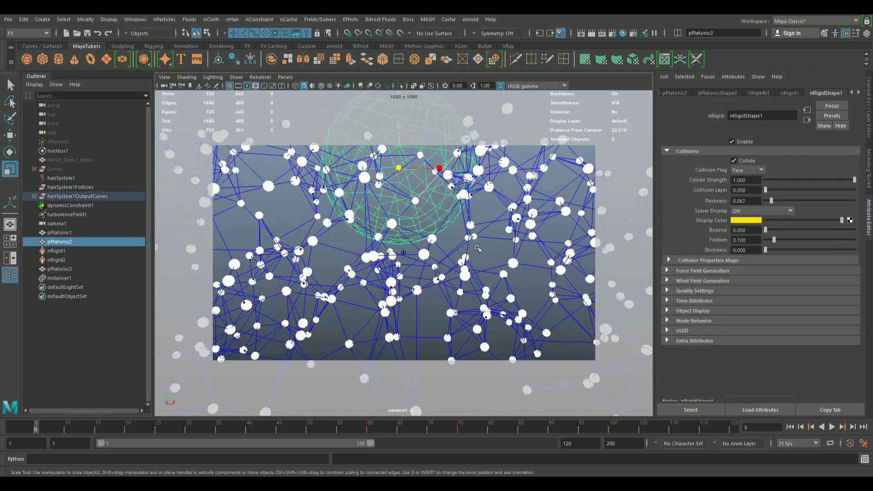
{"action": "left_click", "coordinate": [496, 221]}
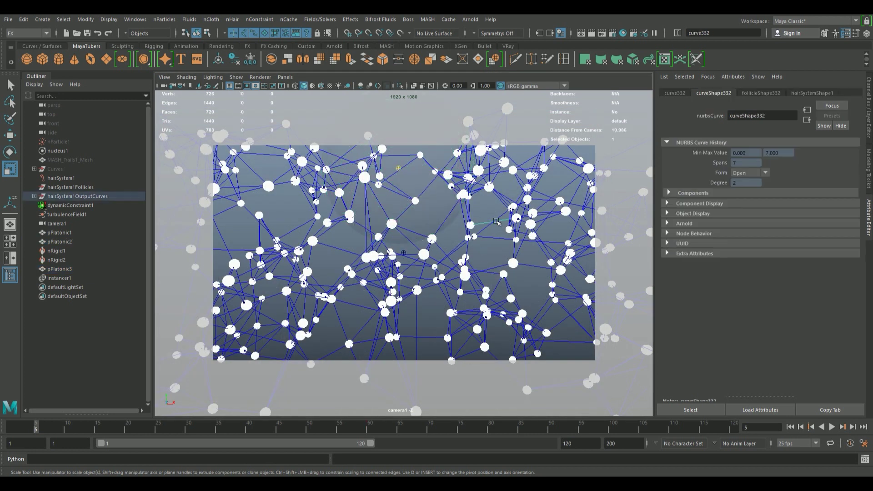
Step: Make curve332 renderable in V-Ray and test-render it as a white tube
{"action": "left_click", "coordinate": [733, 77]}
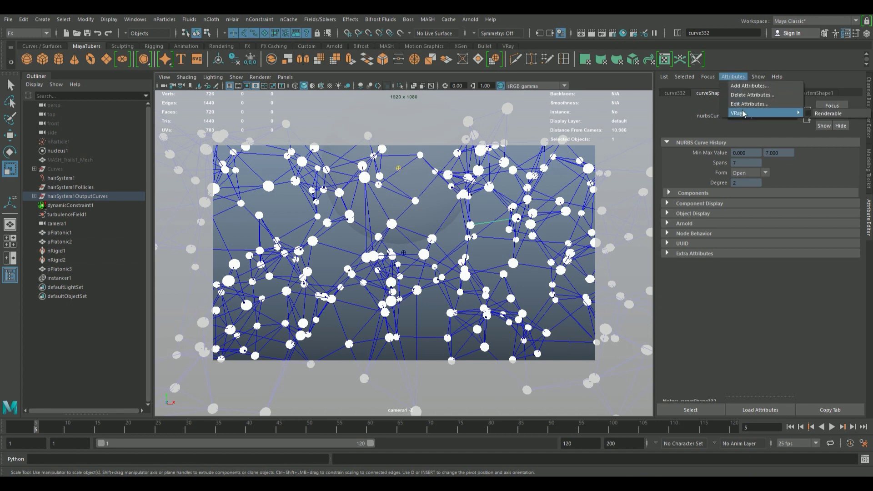
{"action": "mouse_move", "coordinate": [763, 112]}
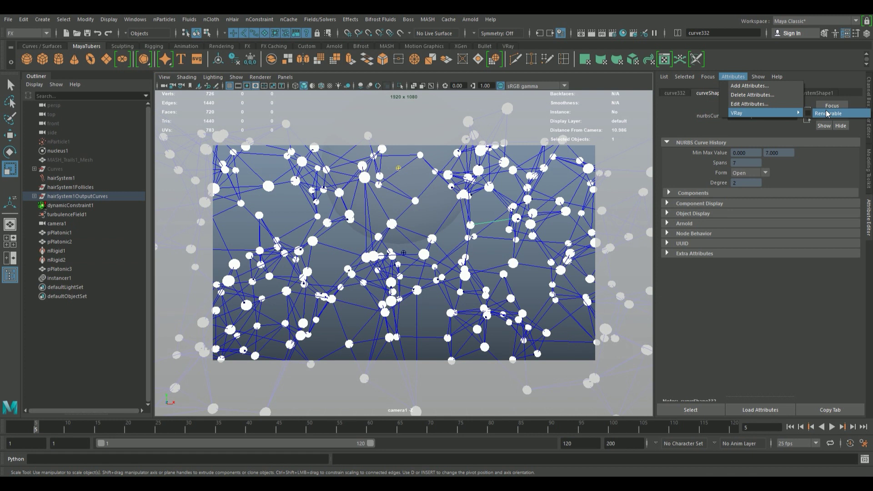
{"action": "left_click", "coordinate": [827, 114]}
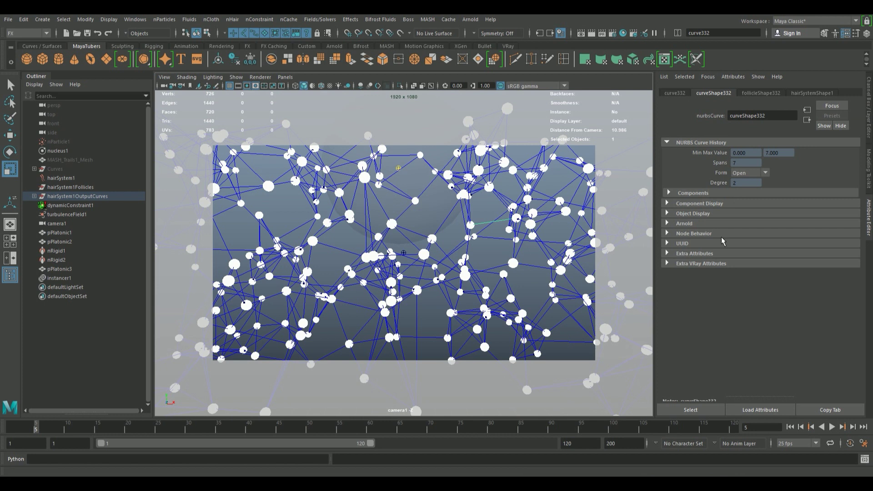
{"action": "left_click", "coordinate": [715, 262]}
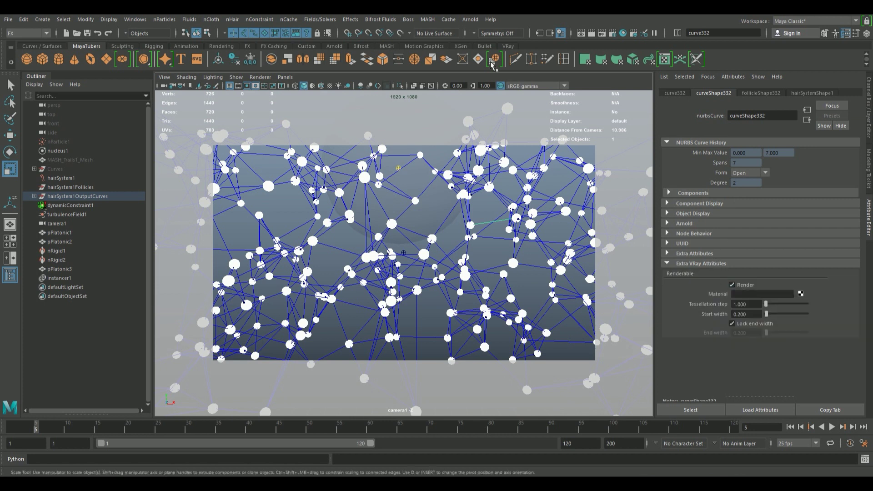
{"action": "left_click", "coordinate": [591, 34]}
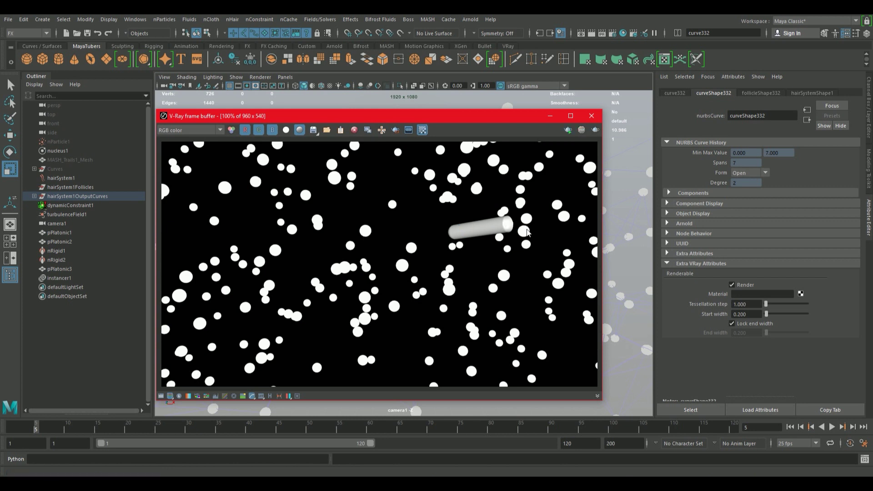
Step: Turn the curve's V-Ray Renderable attribute back off
{"action": "left_click", "coordinate": [738, 77]}
{"action": "mouse_move", "coordinate": [753, 113]}
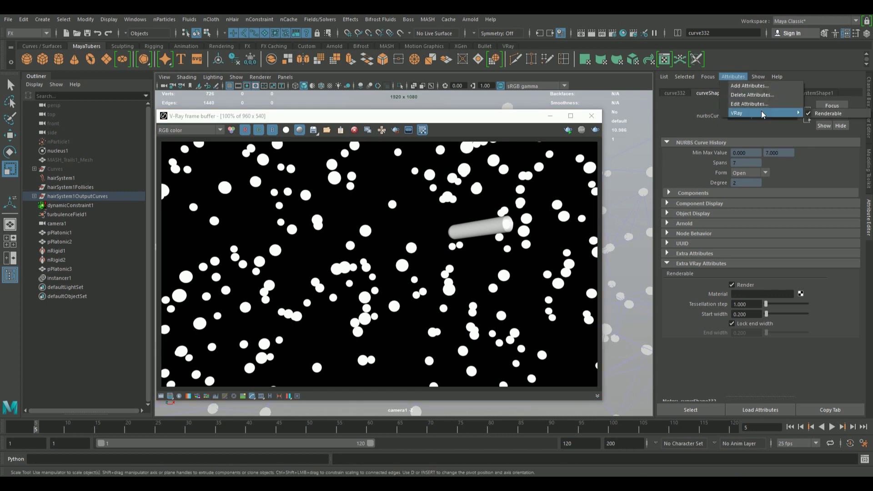
{"action": "left_click", "coordinate": [809, 116]}
{"action": "mouse_move", "coordinate": [495, 121]}
{"action": "left_mouse_down"}
{"action": "mouse_move", "coordinate": [593, 142]}
{"action": "mouse_move", "coordinate": [528, 135]}
{"action": "mouse_move", "coordinate": [642, 280]}
{"action": "mouse_move", "coordinate": [738, 283]}
{"action": "left_mouse_up"}
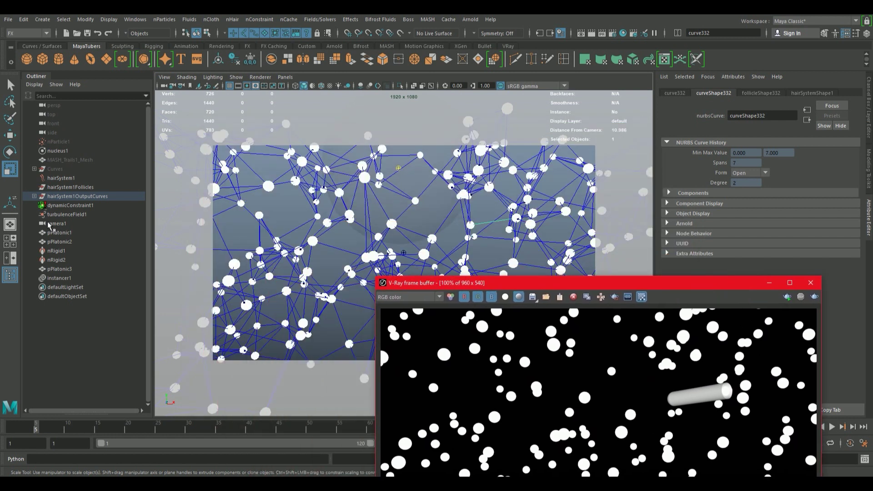
Step: Select hair output curves curve1 through curve662 in the outliner
{"action": "left_click", "coordinate": [34, 196]}
{"action": "left_click", "coordinate": [70, 204]}
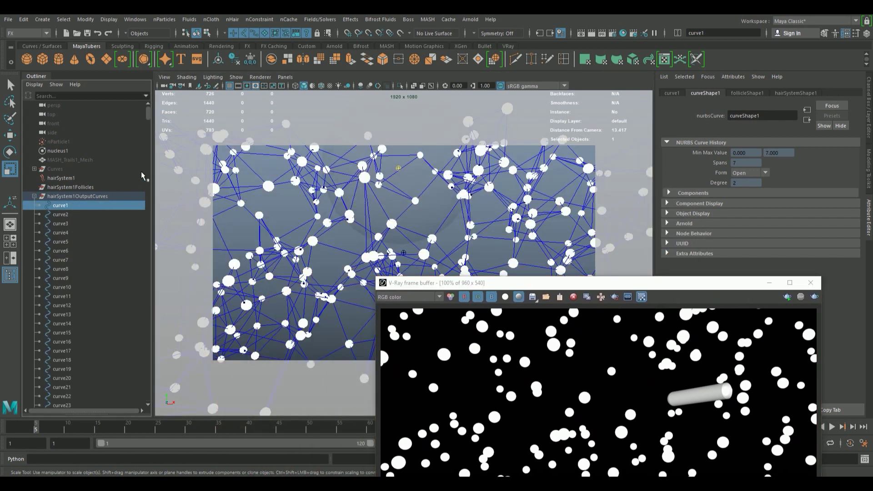
{"action": "left_click_drag", "start_coordinate": [148, 115], "coordinate": [148, 395]}
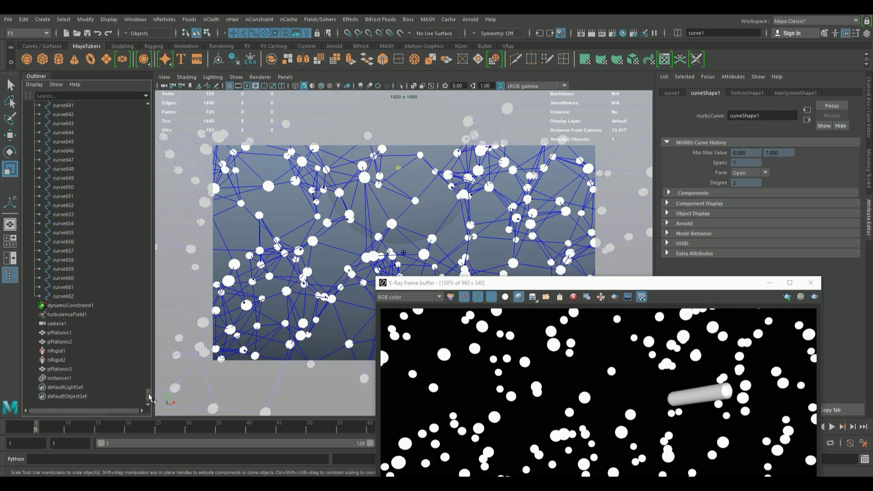
{"action": "left_click", "coordinate": [65, 296], "text": "shift"}
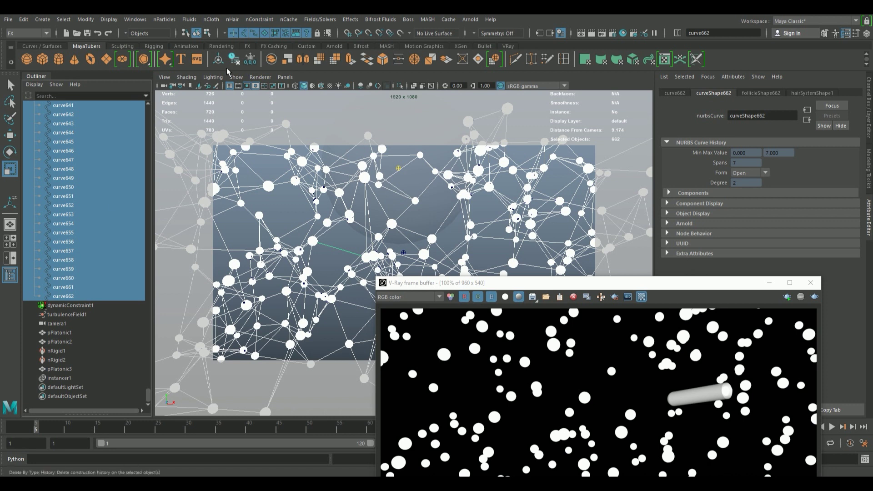
Step: Apply a single VRayRenderableCurve node to the selected curves and select it
{"action": "left_click", "coordinate": [506, 46]}
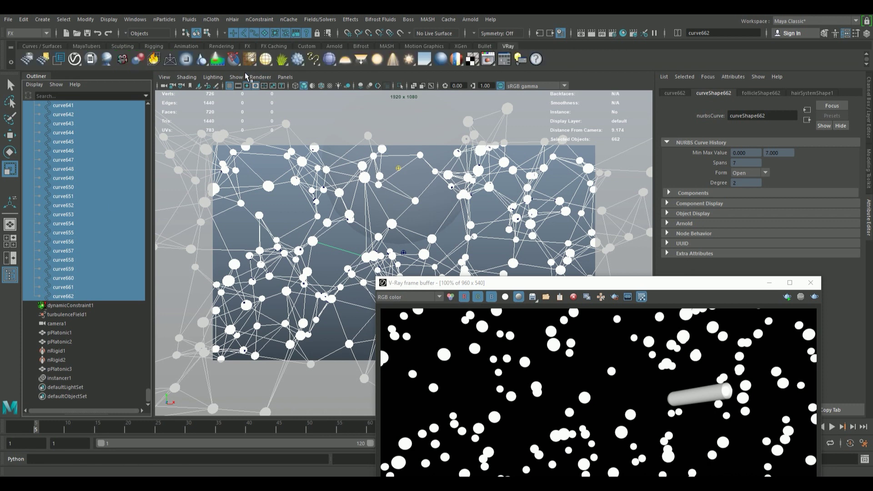
{"action": "right_click", "coordinate": [315, 59]}
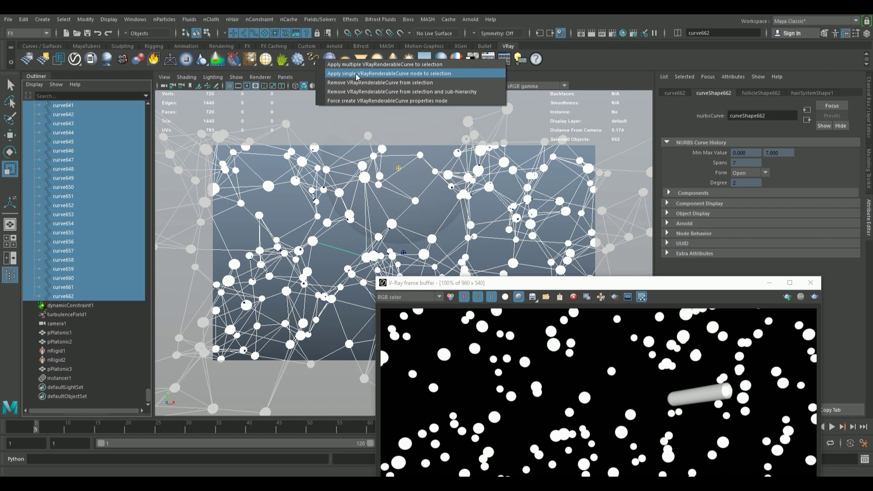
{"action": "left_click", "coordinate": [357, 73]}
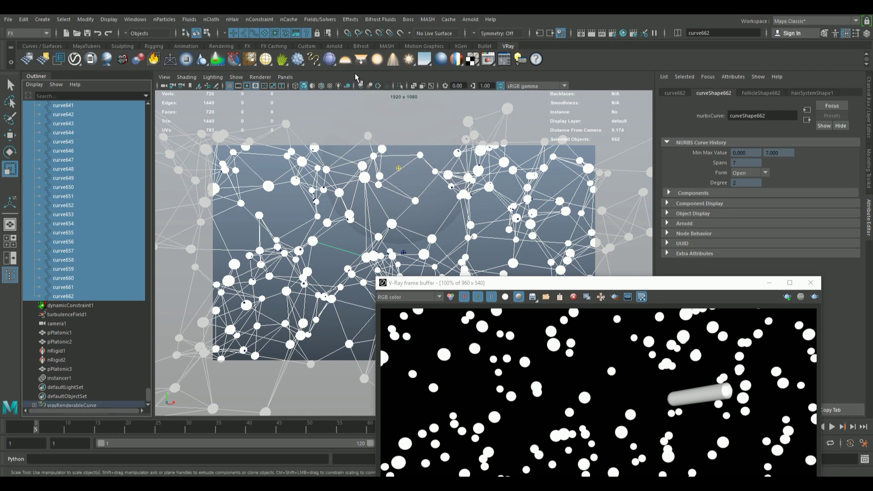
{"action": "left_click", "coordinate": [74, 405]}
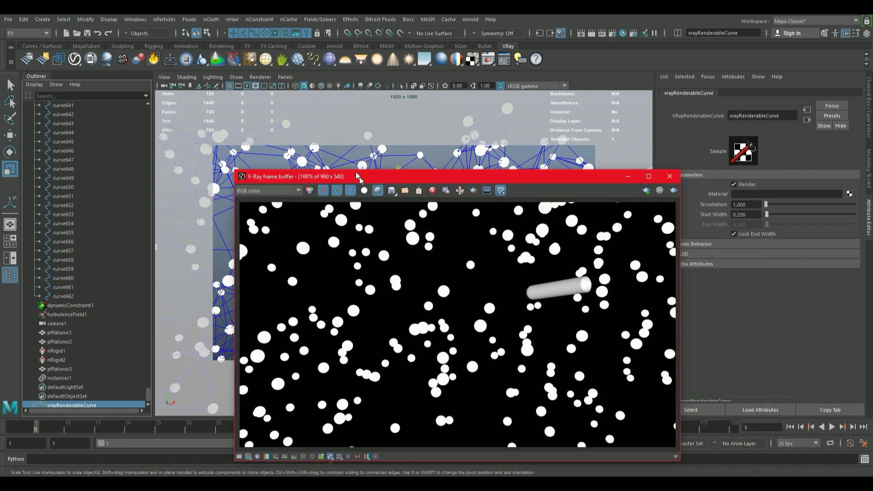
Step: Render the frame showing the curves as thick white tubes
{"action": "left_click_drag", "start_coordinate": [496, 289], "coordinate": [294, 109]}
{"action": "left_click", "coordinate": [612, 119]}
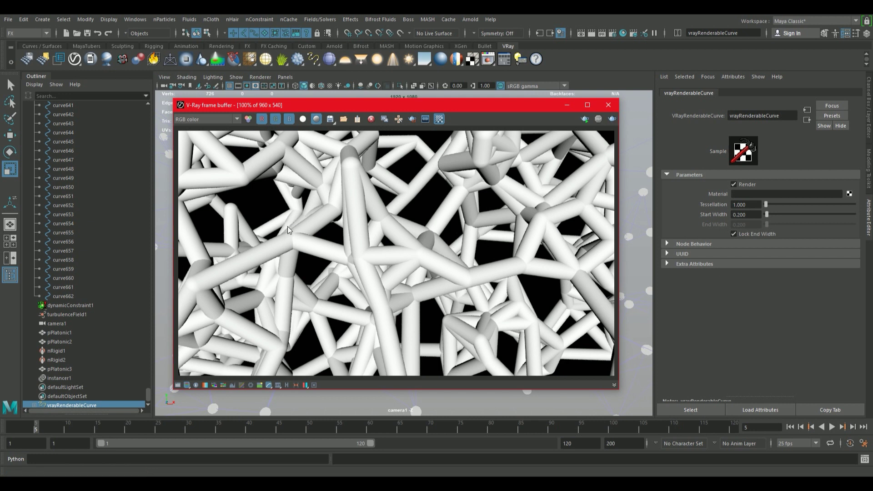
{"action": "mouse_move", "coordinate": [545, 104]}
{"action": "left_mouse_down"}
{"action": "mouse_move", "coordinate": [358, 156]}
{"action": "mouse_move", "coordinate": [283, 232]}
{"action": "left_mouse_up"}
Step: Play the animation, stop at frame 84, and re-render the frame
{"action": "left_click", "coordinate": [831, 426]}
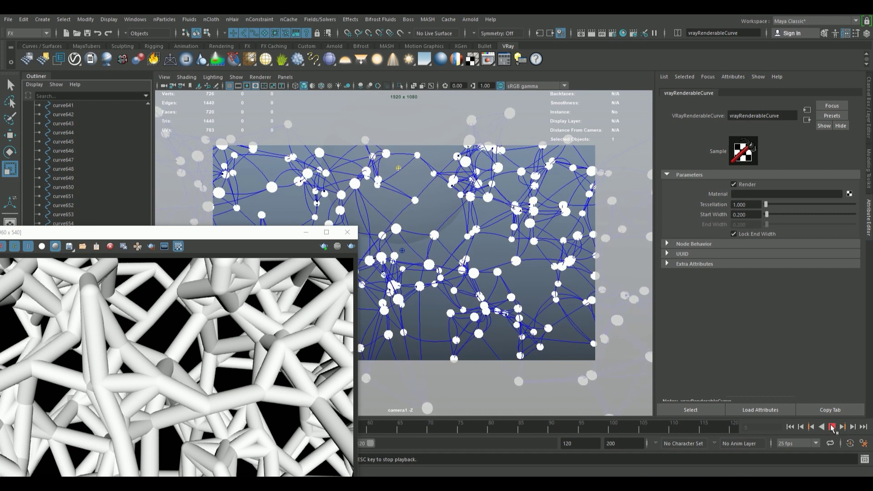
{"action": "left_click", "coordinate": [831, 427]}
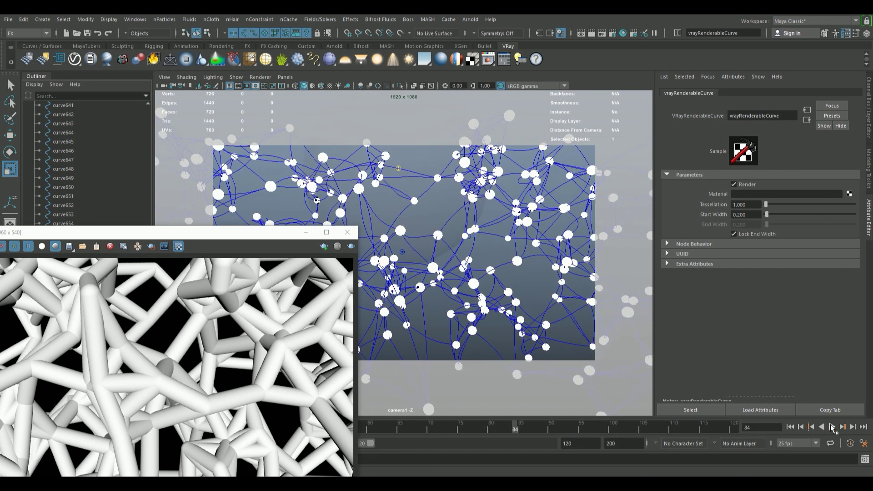
{"action": "left_click_drag", "start_coordinate": [292, 232], "coordinate": [530, 98]}
{"action": "left_click", "coordinate": [588, 111]}
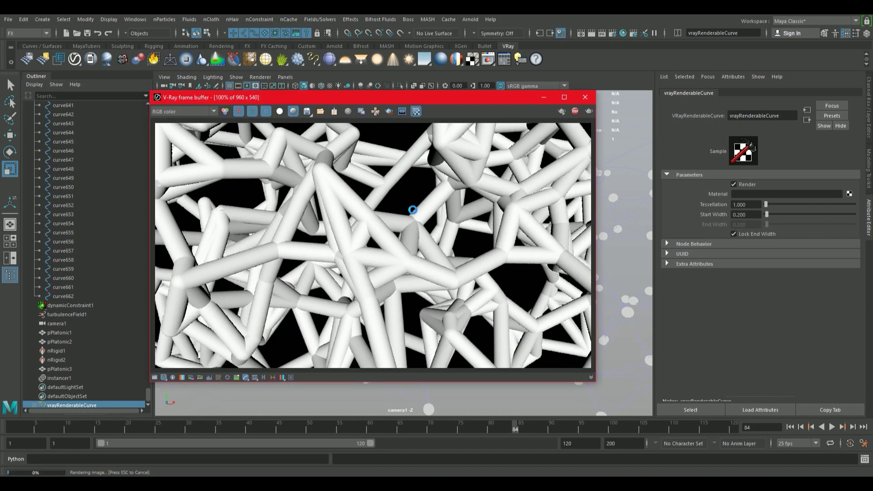
{"action": "left_click_drag", "start_coordinate": [460, 99], "coordinate": [385, 115]}
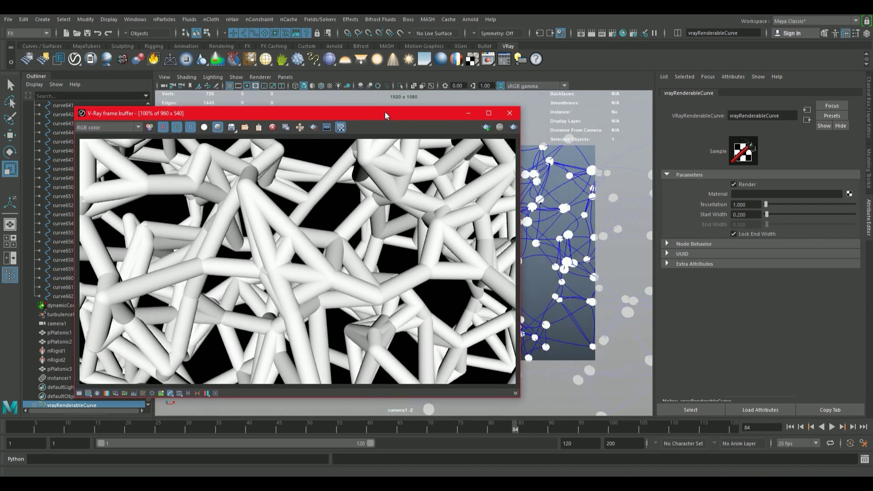
Step: Assign a pure white VRay Light Mtl to the renderable curves
{"action": "left_click", "coordinate": [849, 194]}
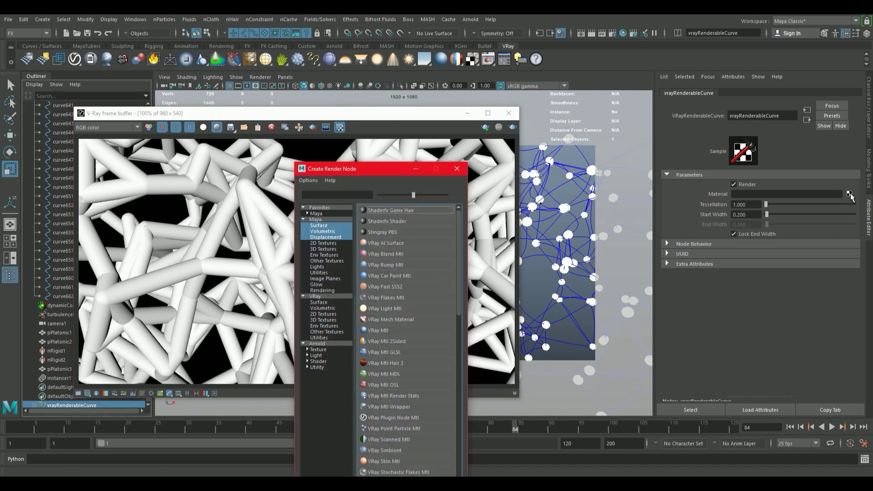
{"action": "left_click", "coordinate": [382, 310]}
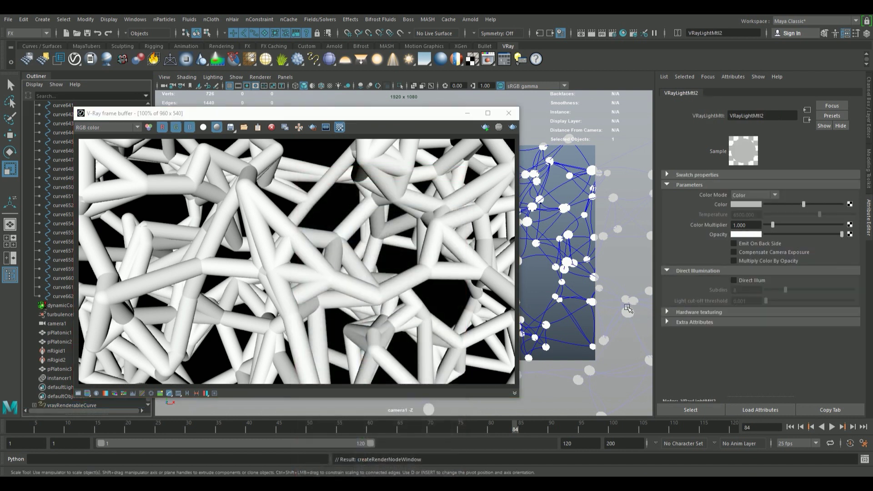
{"action": "left_click_drag", "start_coordinate": [805, 205], "coordinate": [870, 206]}
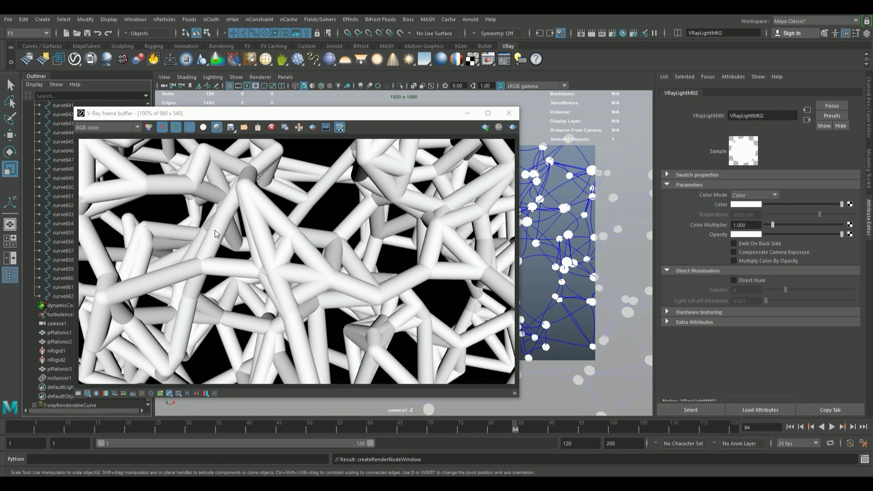
Step: Re-render, then unlock the curves' End Width from the Start Width
{"action": "left_click", "coordinate": [375, 125]}
{"action": "left_click", "coordinate": [512, 127]}
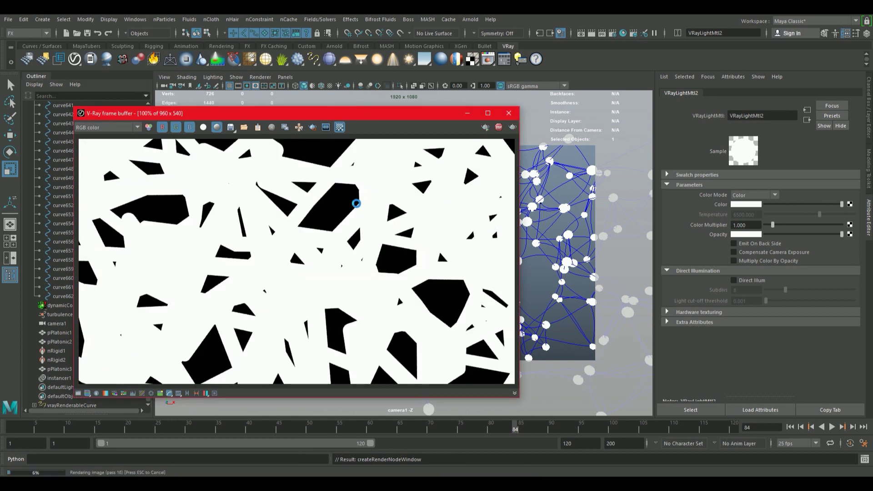
{"action": "left_click_drag", "start_coordinate": [416, 119], "coordinate": [515, 112]}
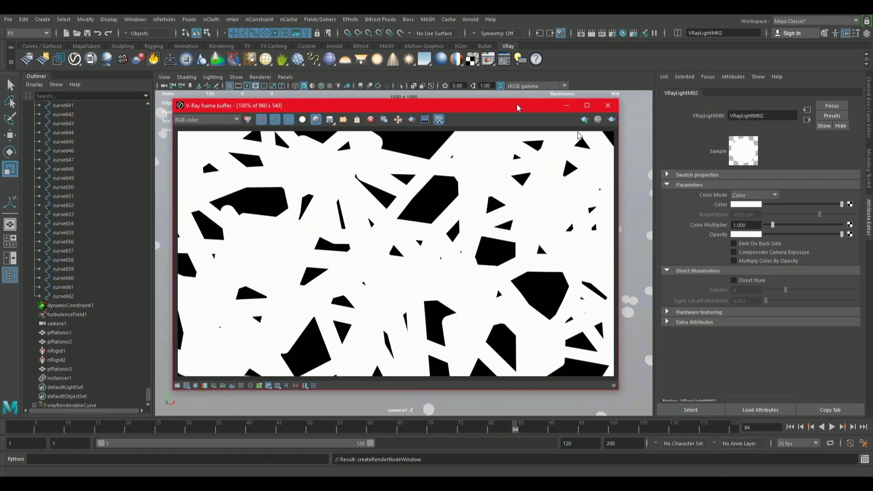
{"action": "left_click", "coordinate": [807, 119]}
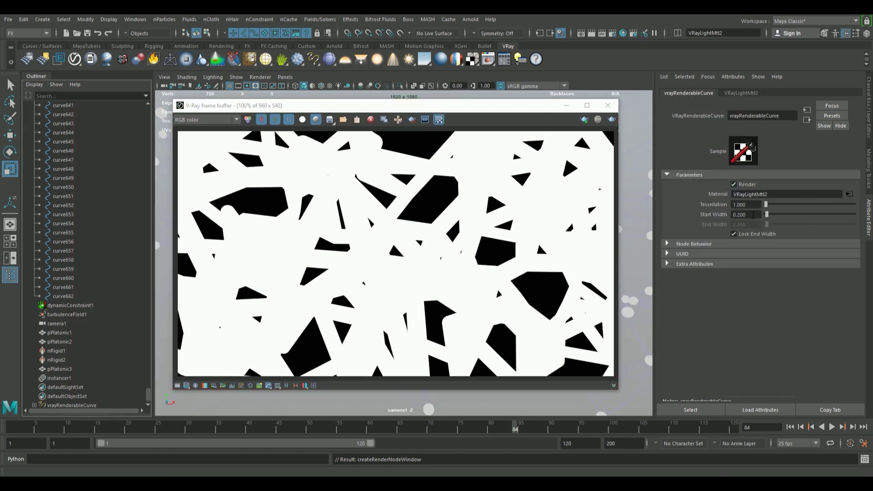
{"action": "left_click", "coordinate": [739, 231]}
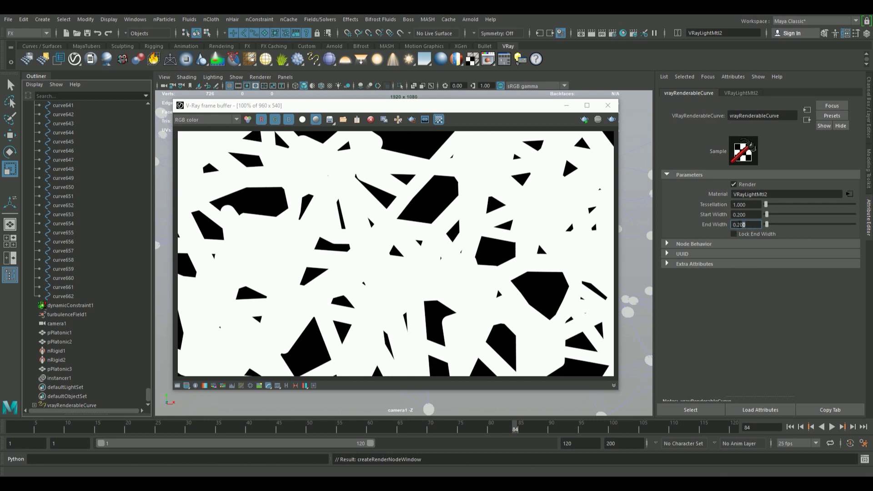
Step: Set the curves' End Width to 0.05 and Start Width to 0.1, then stop the running render
{"action": "left_click_drag", "start_coordinate": [748, 224], "coordinate": [734, 227]}
{"action": "type", "text": "0.05"}
{"action": "key", "text": "Return"}
{"action": "key", "text": "Tab"}
{"action": "type", "text": "0"}
{"action": "key", "text": "Tab"}
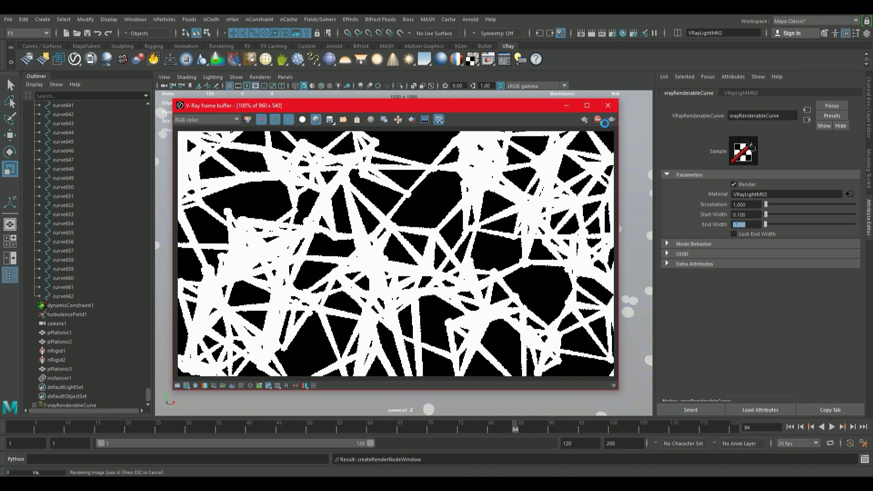
{"action": "left_click", "coordinate": [597, 119]}
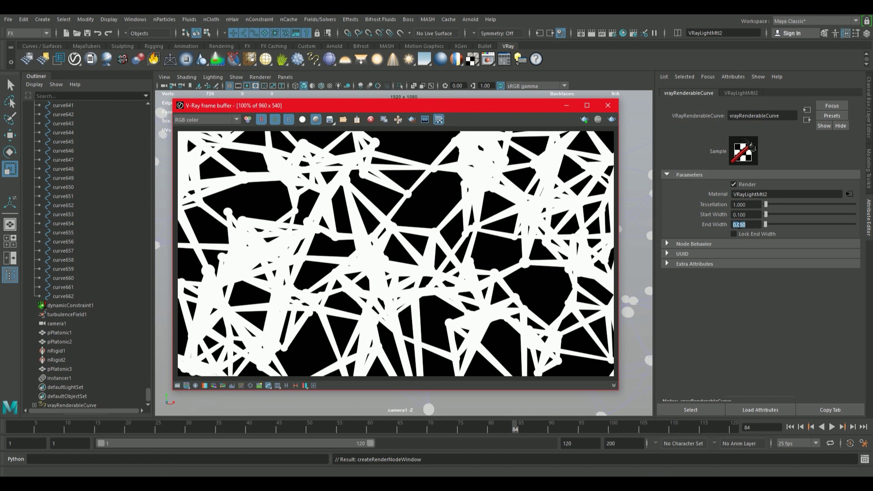
Step: Re-lock End Width, set Start Width to 0.005, and render the thin curves
{"action": "left_click", "coordinate": [737, 233]}
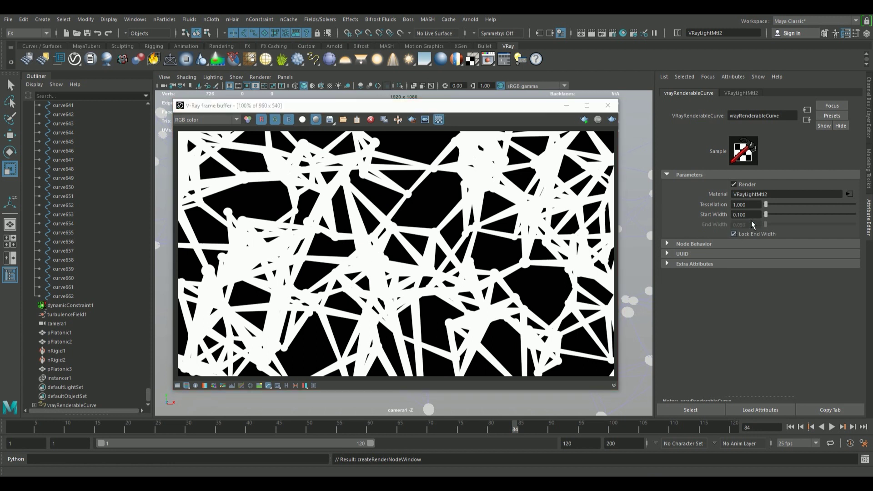
{"action": "left_click", "coordinate": [752, 216]}
{"action": "type", "text": "0."}
{"action": "type", "text": "005"}
{"action": "key", "text": "Tab"}
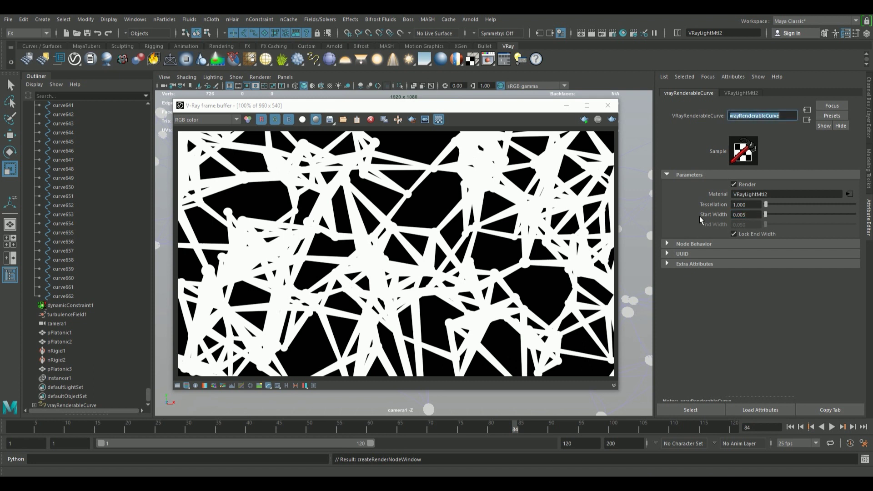
{"action": "left_click", "coordinate": [612, 120]}
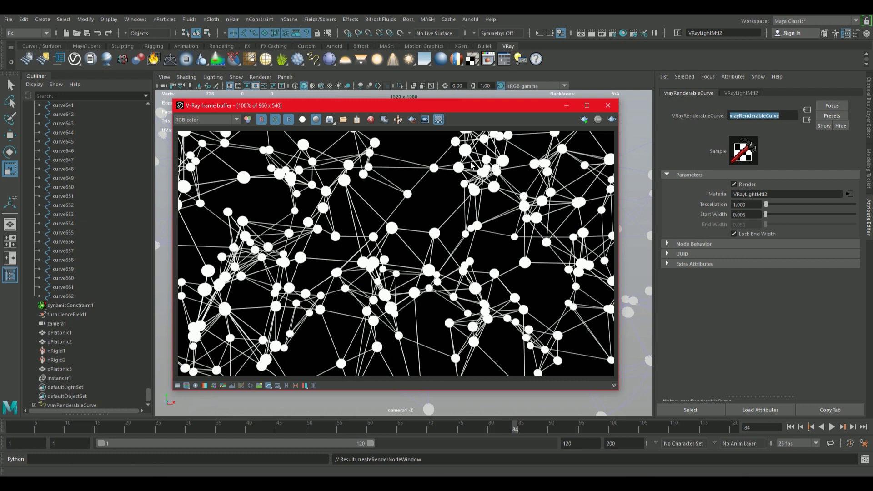
{"action": "left_click_drag", "start_coordinate": [468, 110], "coordinate": [766, 140]}
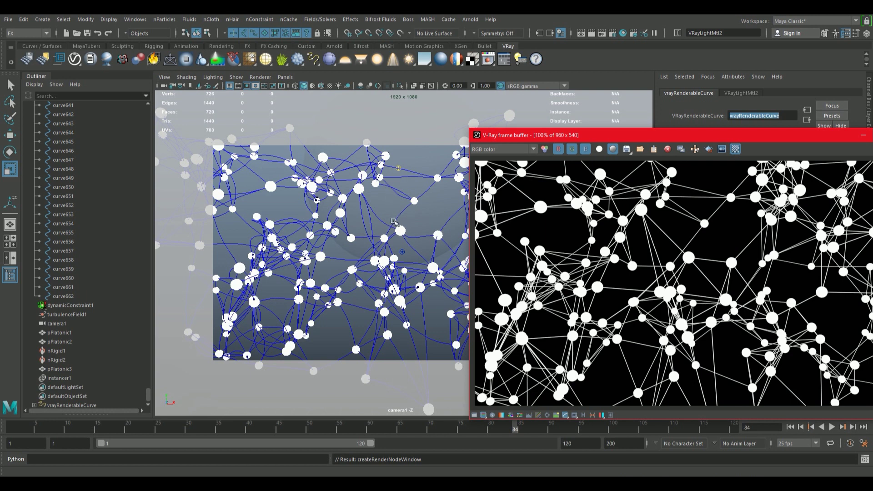
Step: Set the renderable curves' Tessellation to 0.050 and re-render in the V-Ray frame buffer
{"action": "left_click_drag", "start_coordinate": [521, 140], "coordinate": [515, 139]}
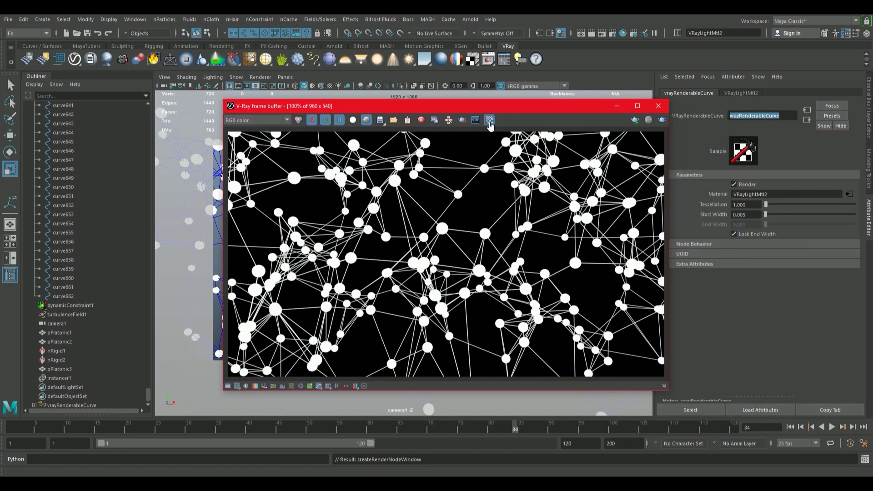
{"action": "left_click_drag", "start_coordinate": [493, 106], "coordinate": [425, 120]}
{"action": "left_click", "coordinate": [747, 205]}
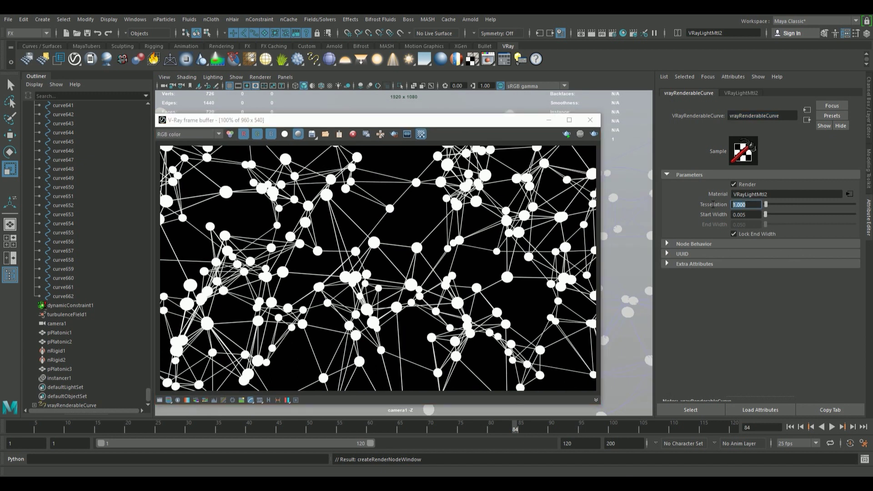
{"action": "type", "text": "0.05"}
{"action": "key", "text": "Return"}
{"action": "left_click", "coordinate": [594, 134]}
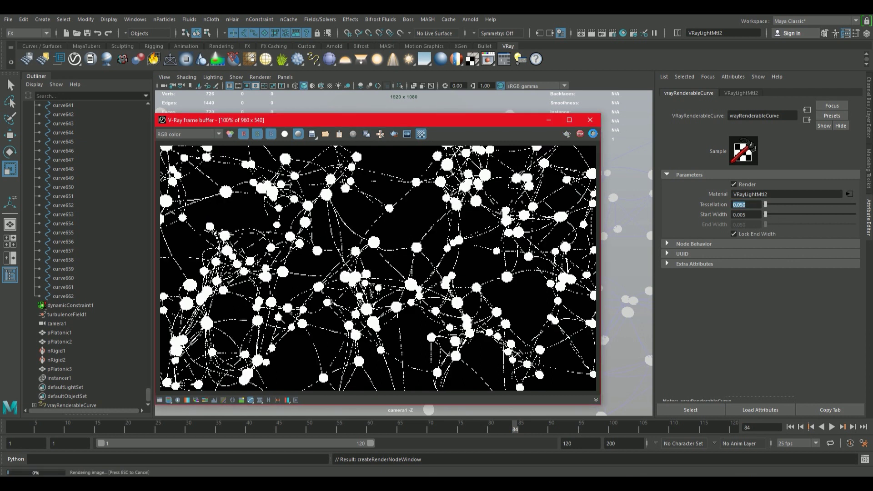
Step: Reposition the V-Ray frame buffer window to compare the render with the viewport
{"action": "left_click_drag", "start_coordinate": [425, 121], "coordinate": [701, 106]}
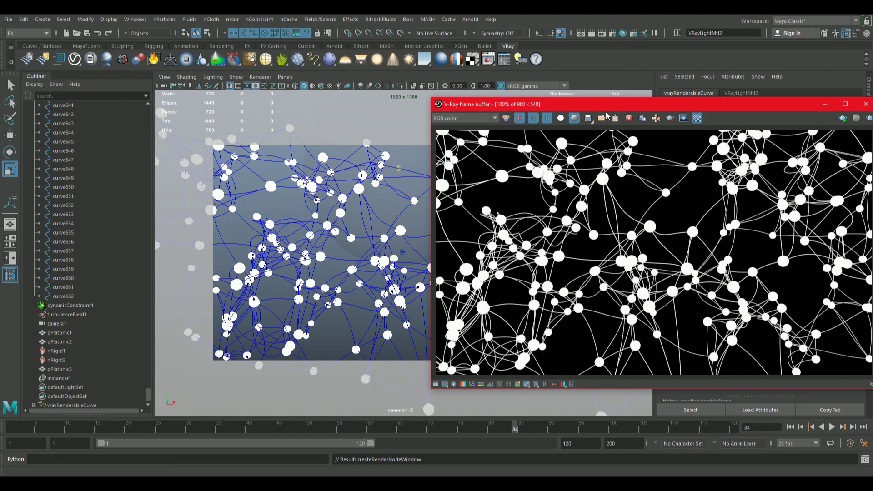
{"action": "left_click_drag", "start_coordinate": [607, 104], "coordinate": [386, 102]}
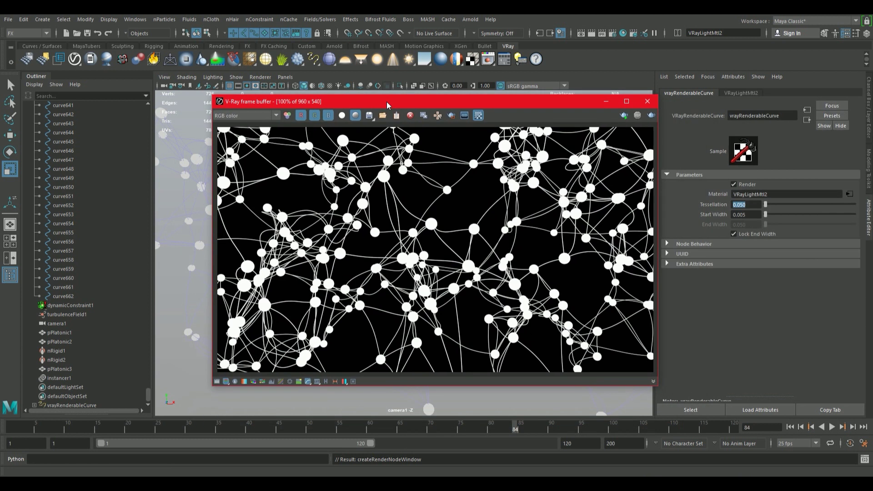
{"action": "left_click", "coordinate": [356, 115]}
{"action": "left_click_drag", "start_coordinate": [389, 105], "coordinate": [345, 108]}
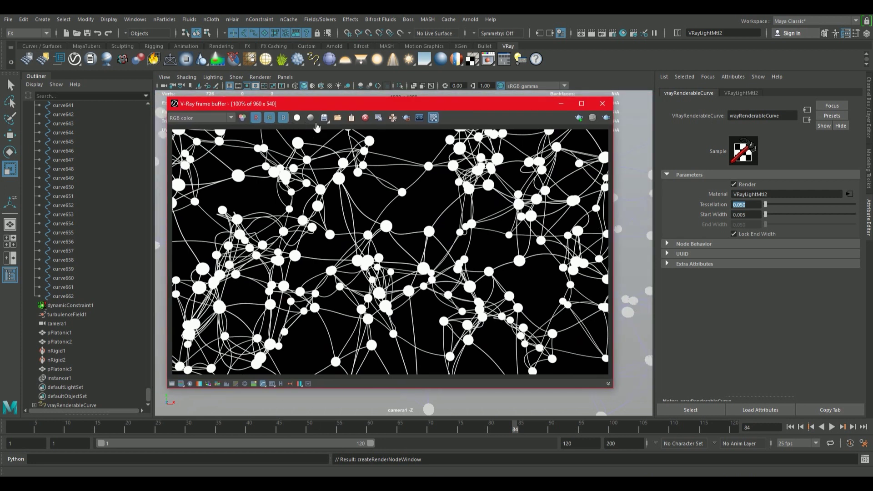
{"action": "left_click_drag", "start_coordinate": [504, 106], "coordinate": [482, 113]}
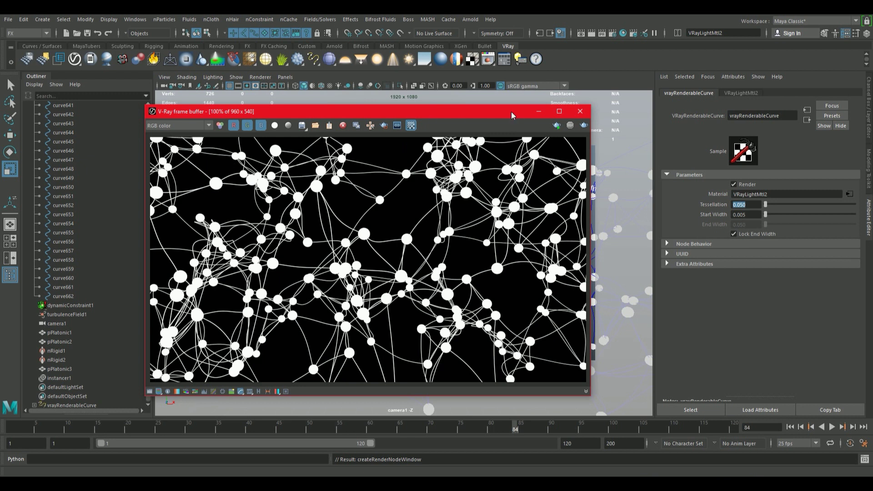
{"action": "left_click_drag", "start_coordinate": [511, 116], "coordinate": [522, 115]}
Step: Add V-Ray physical camera attributes to camera1 and enable Treat as VRay Physical camera
{"action": "left_click", "coordinate": [632, 100]}
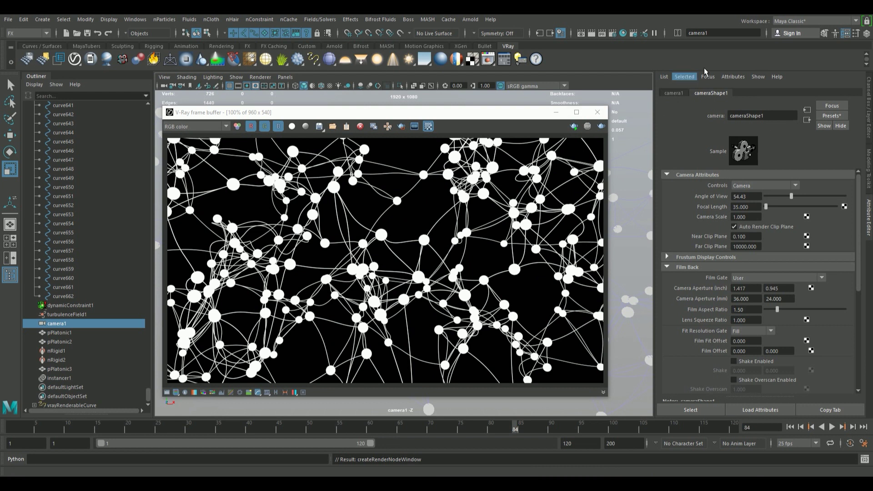
{"action": "left_click", "coordinate": [733, 76]}
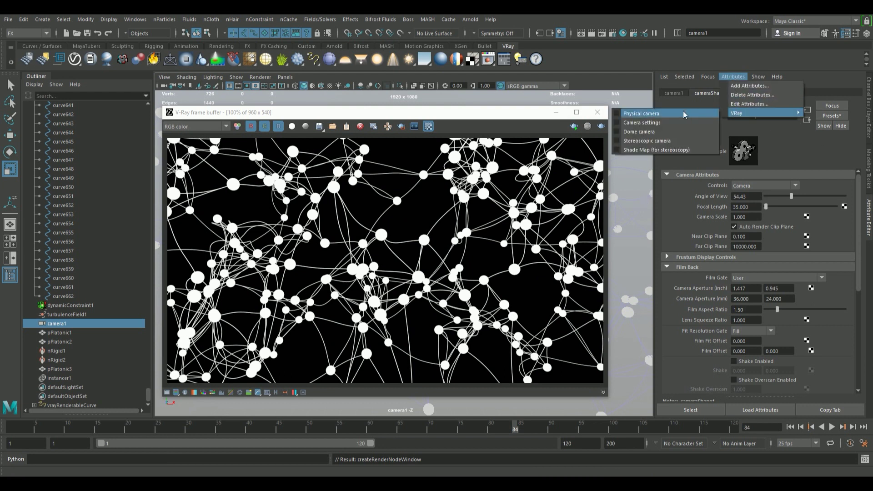
{"action": "left_click", "coordinate": [631, 114]}
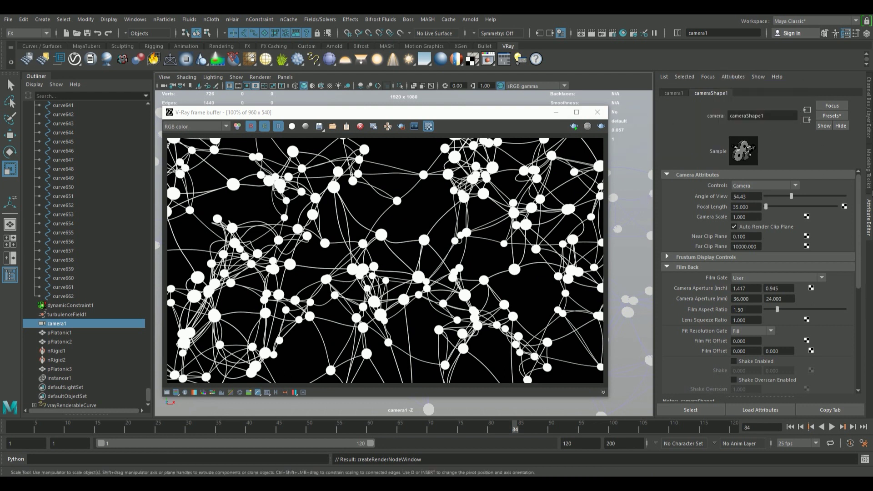
{"action": "left_click_drag", "start_coordinate": [859, 195], "coordinate": [859, 374]}
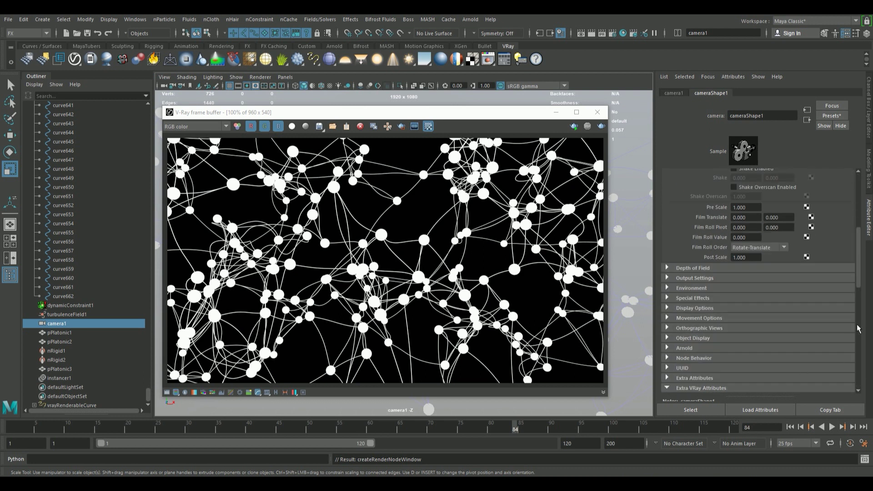
{"action": "left_click", "coordinate": [733, 388]}
{"action": "scroll", "coordinate": [721, 228], "scroll_direction": "down", "scroll_amount": 8}
{"action": "scroll", "coordinate": [721, 203], "scroll_direction": "down", "scroll_amount": 1}
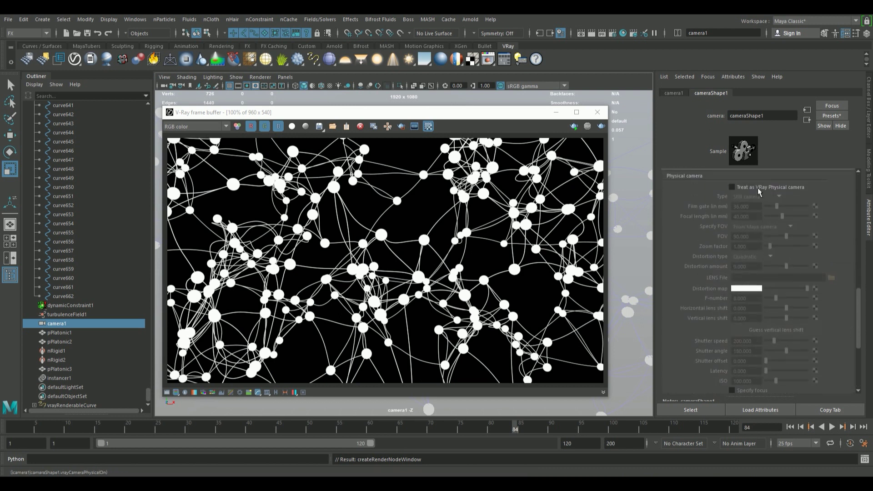
{"action": "left_click", "coordinate": [731, 186]}
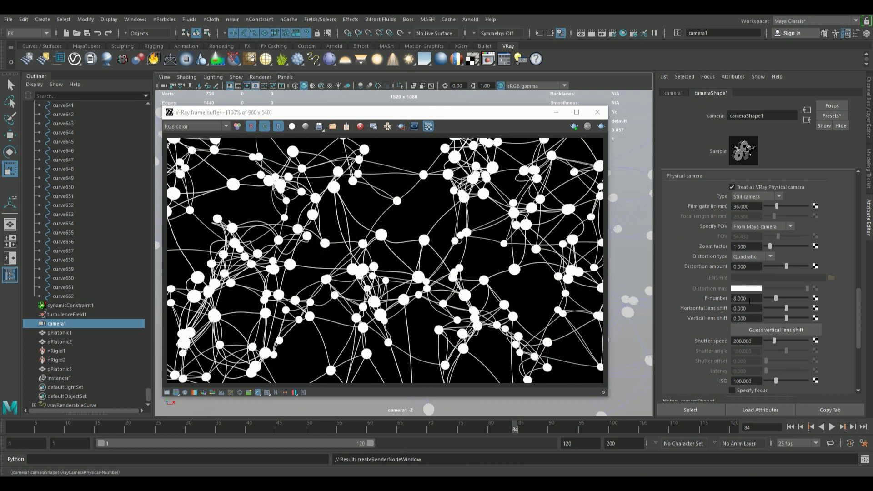
{"action": "left_click_drag", "start_coordinate": [859, 300], "coordinate": [858, 314]}
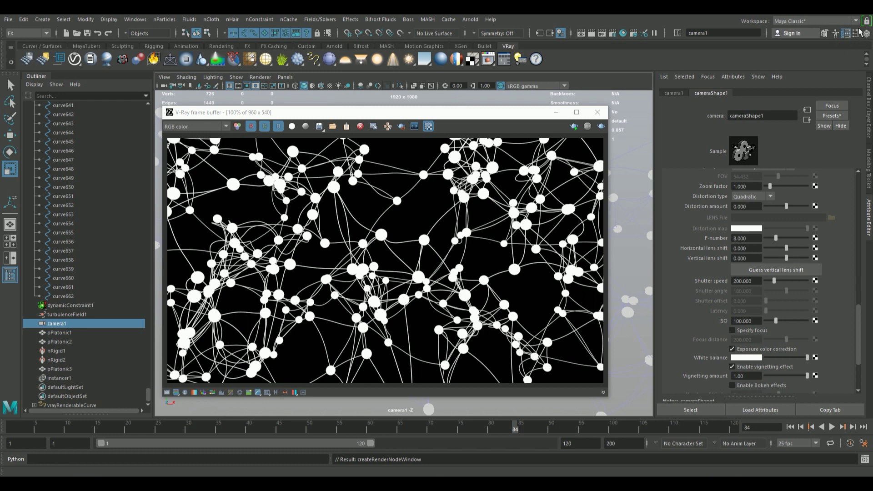
Step: Set the physical camera's F-number to 6 and ISO to 2200
{"action": "left_click", "coordinate": [746, 238]}
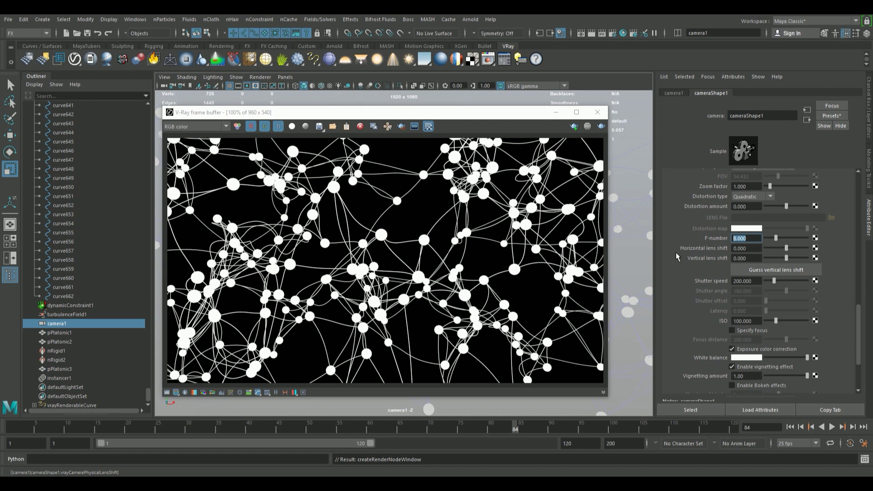
{"action": "type", "text": "6"}
{"action": "key", "text": "Tab"}
{"action": "left_click", "coordinate": [749, 321]}
{"action": "type", "text": "22"}
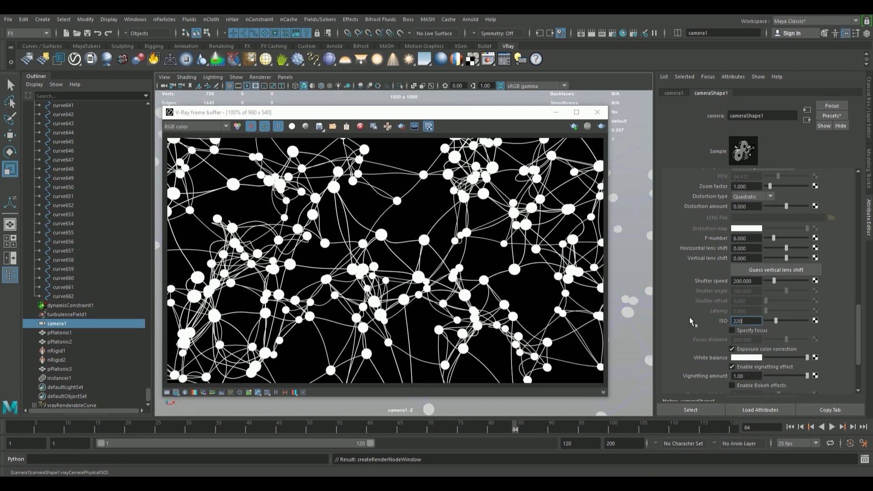
Step: Set a custom focus distance of 9 and vignetting 0.35, then start a new render
{"action": "left_click", "coordinate": [732, 331]}
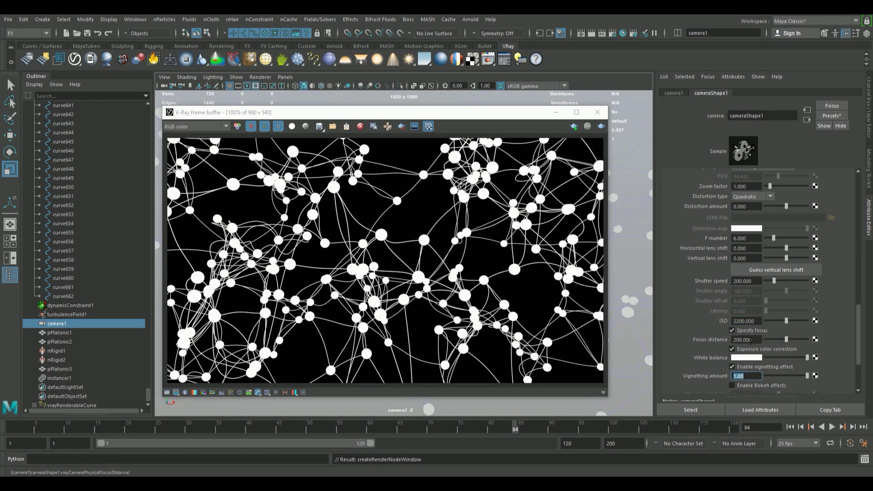
{"action": "key", "text": "Return"}
{"action": "type", "text": "9"}
{"action": "key", "text": "Tab"}
{"action": "left_click_drag", "start_coordinate": [860, 327], "coordinate": [860, 355]}
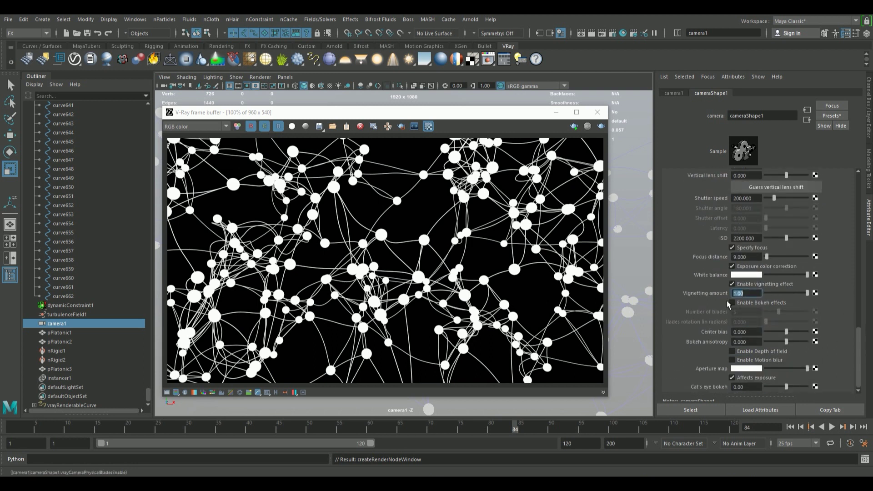
{"action": "key", "text": "Tab"}
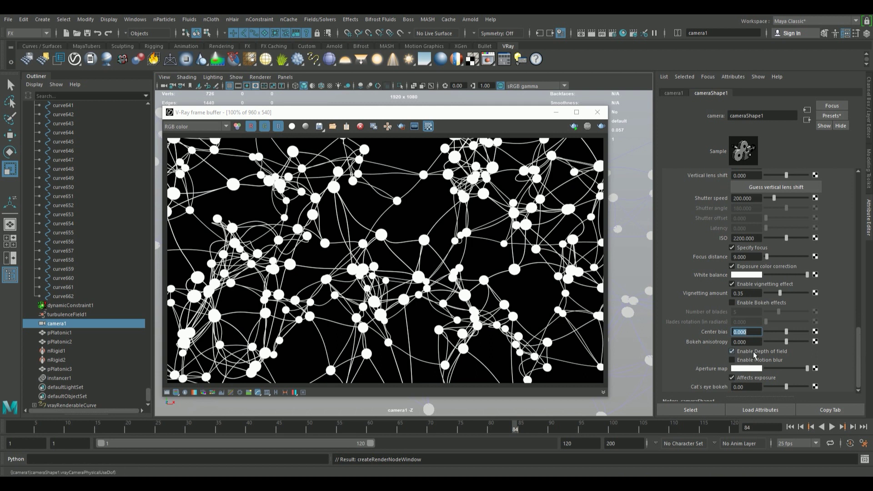
{"action": "left_click", "coordinate": [601, 128]}
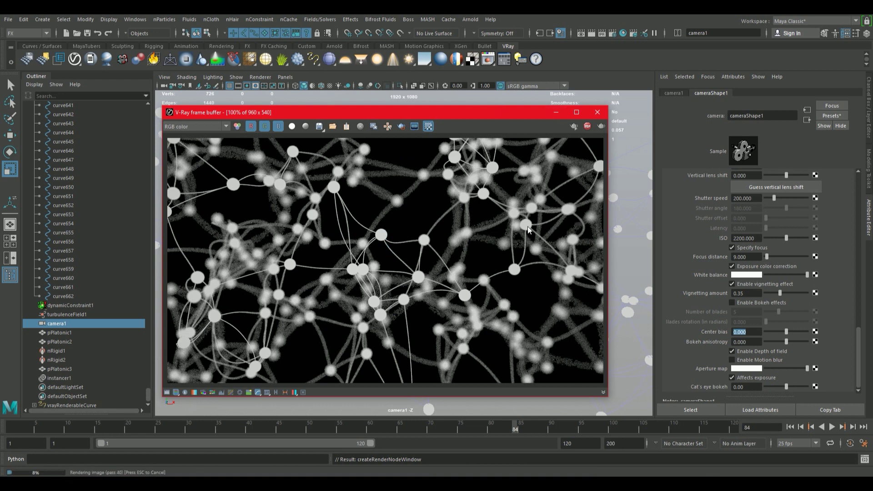
Step: Stop the depth-of-field render and load Escena_Particulas_VRay_RV.vccglb colour corrections from Dock_Correction
{"action": "key", "text": "Escape"}
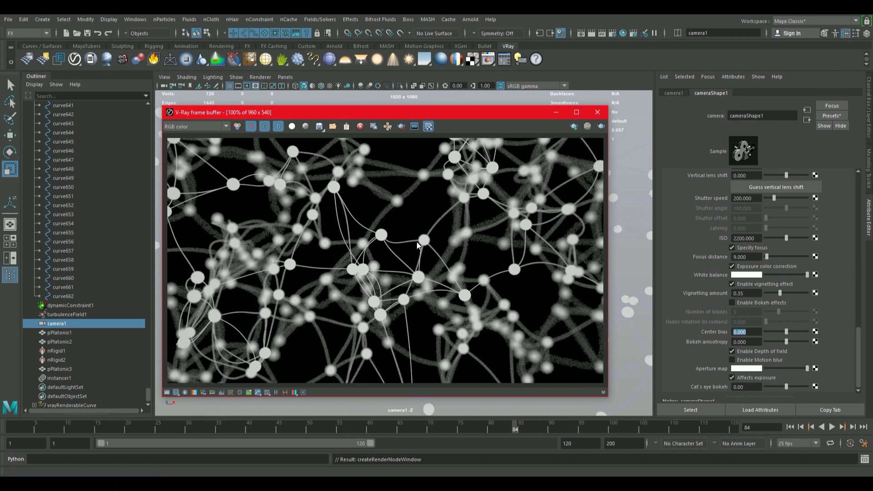
{"action": "left_click", "coordinate": [168, 393]}
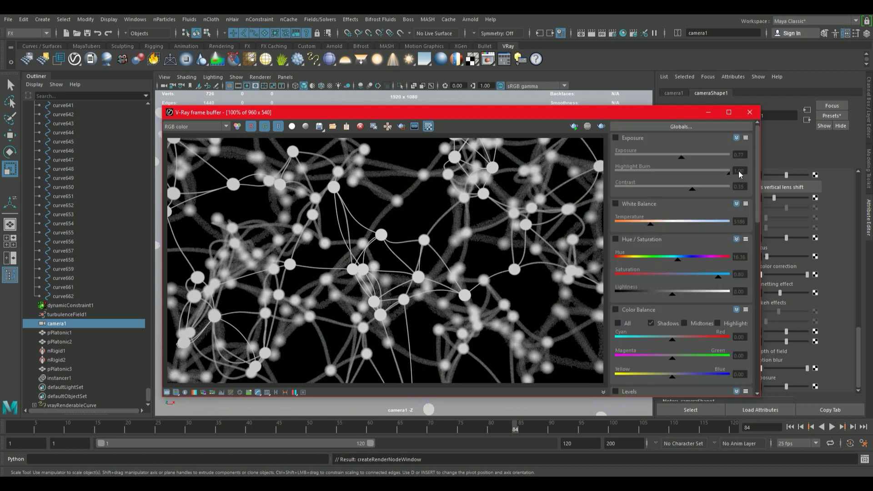
{"action": "left_click_drag", "start_coordinate": [677, 111], "coordinate": [691, 101]}
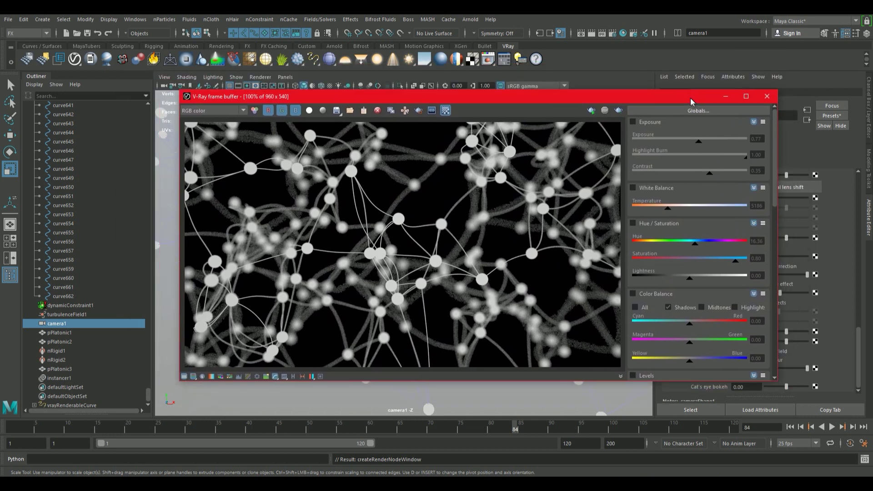
{"action": "left_click", "coordinate": [698, 110]}
{"action": "left_click", "coordinate": [677, 127]}
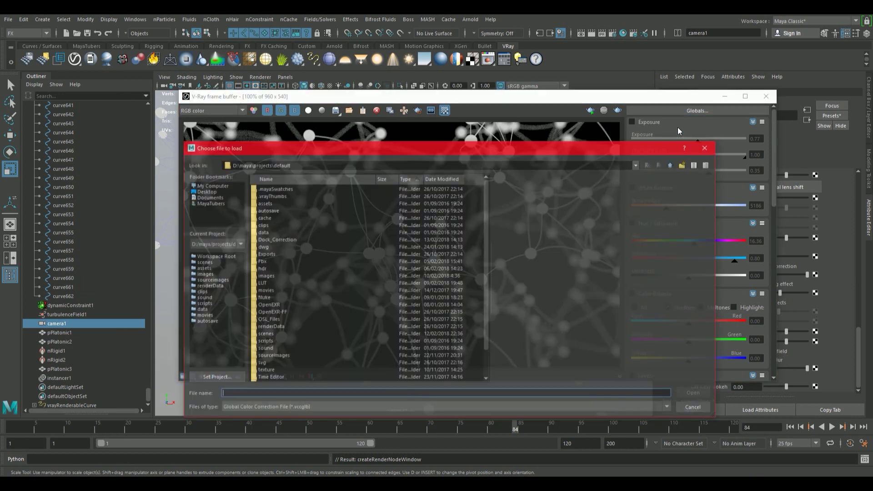
{"action": "double_click", "coordinate": [277, 240]}
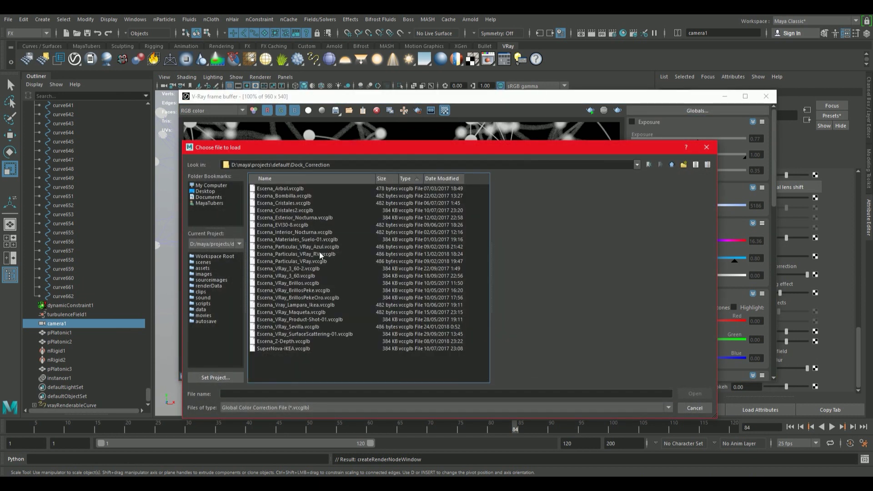
{"action": "left_click", "coordinate": [331, 254]}
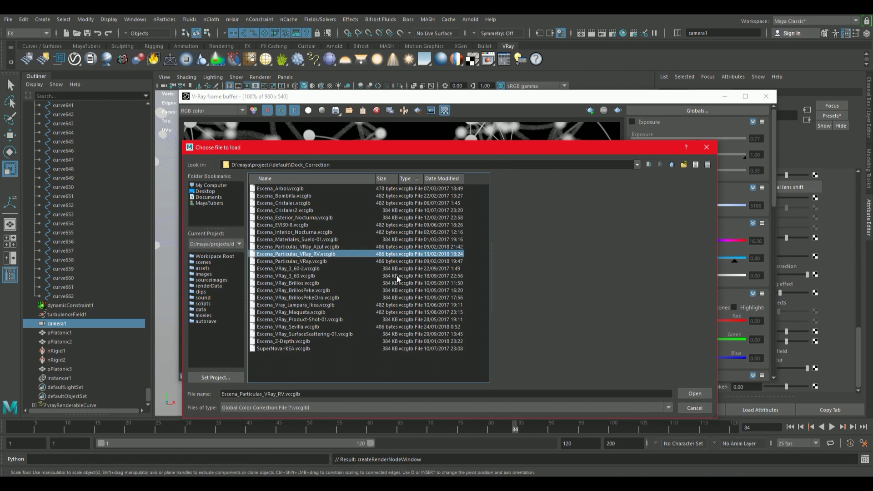
{"action": "left_click", "coordinate": [702, 396]}
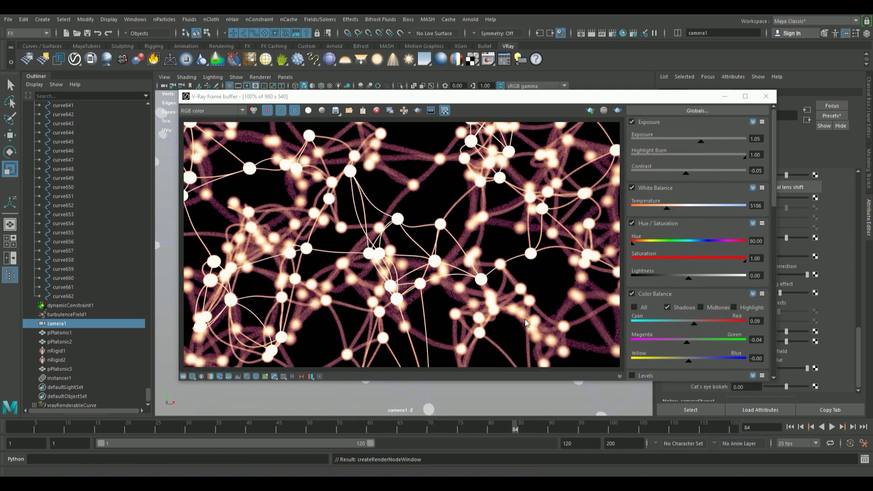
Step: Turn on Bloom and Glare in the lens effects and return the Hue to 80
{"action": "left_click", "coordinate": [321, 376]}
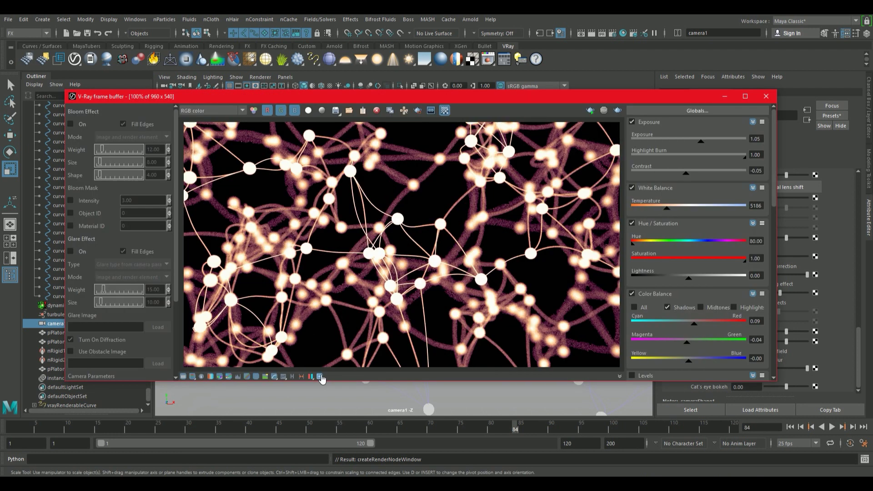
{"action": "left_click", "coordinate": [74, 122]}
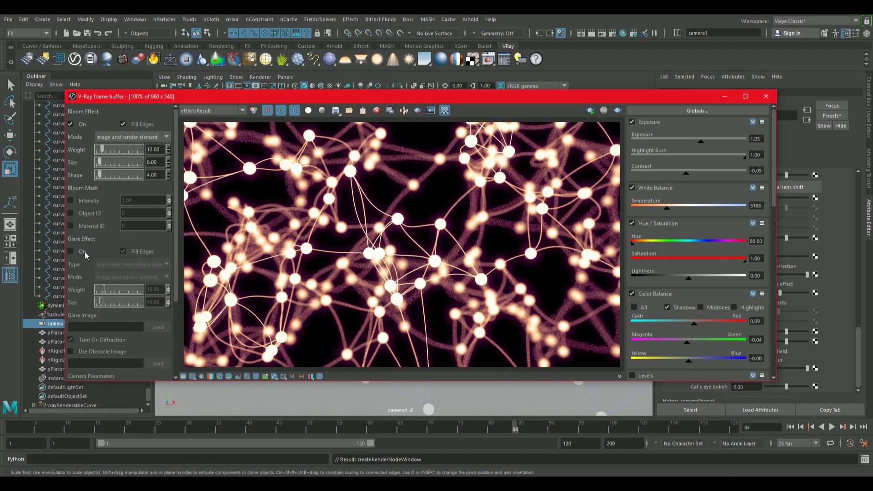
{"action": "left_click", "coordinate": [70, 252]}
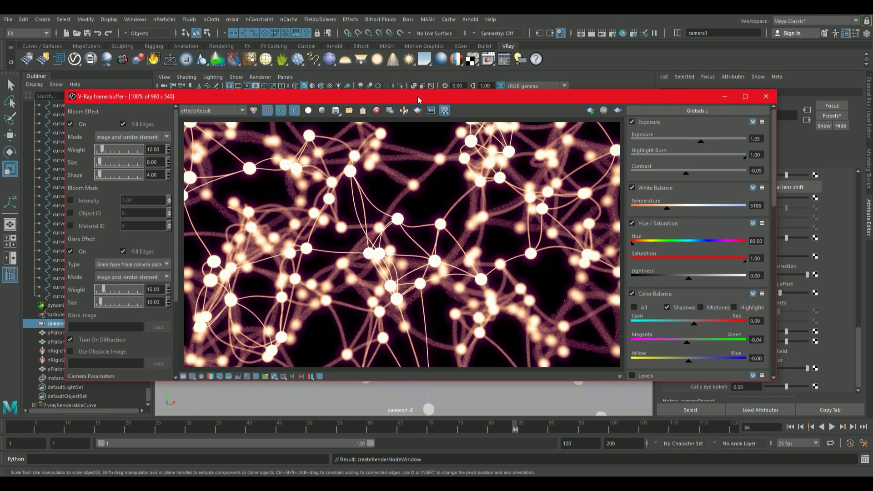
{"action": "left_click_drag", "start_coordinate": [454, 96], "coordinate": [447, 85]}
{"action": "left_click_drag", "start_coordinate": [626, 235], "coordinate": [686, 239]}
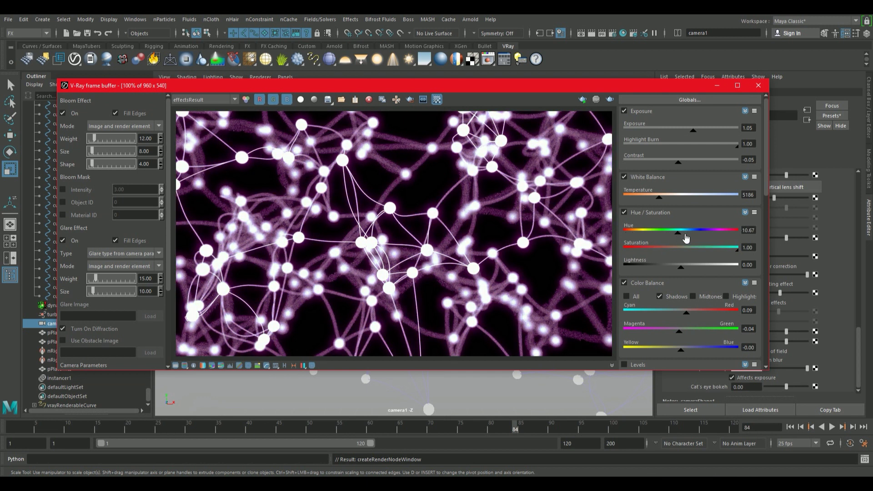
{"action": "left_click_drag", "start_coordinate": [685, 240], "coordinate": [563, 235]}
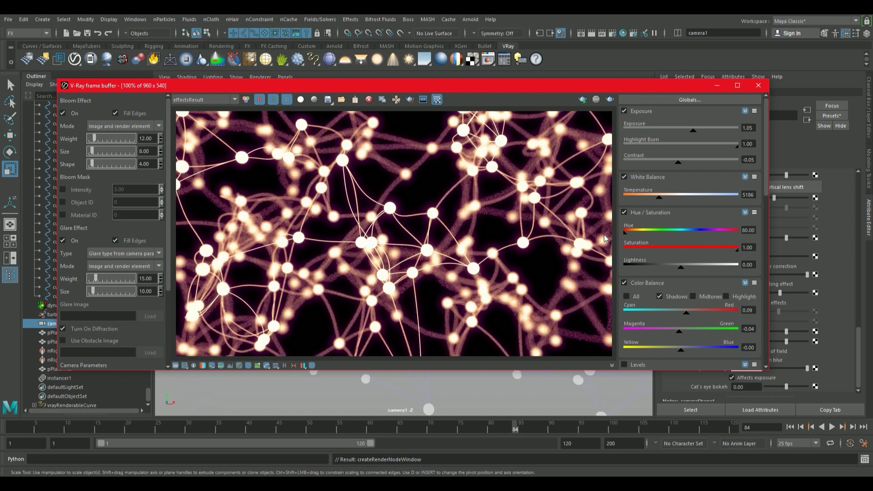